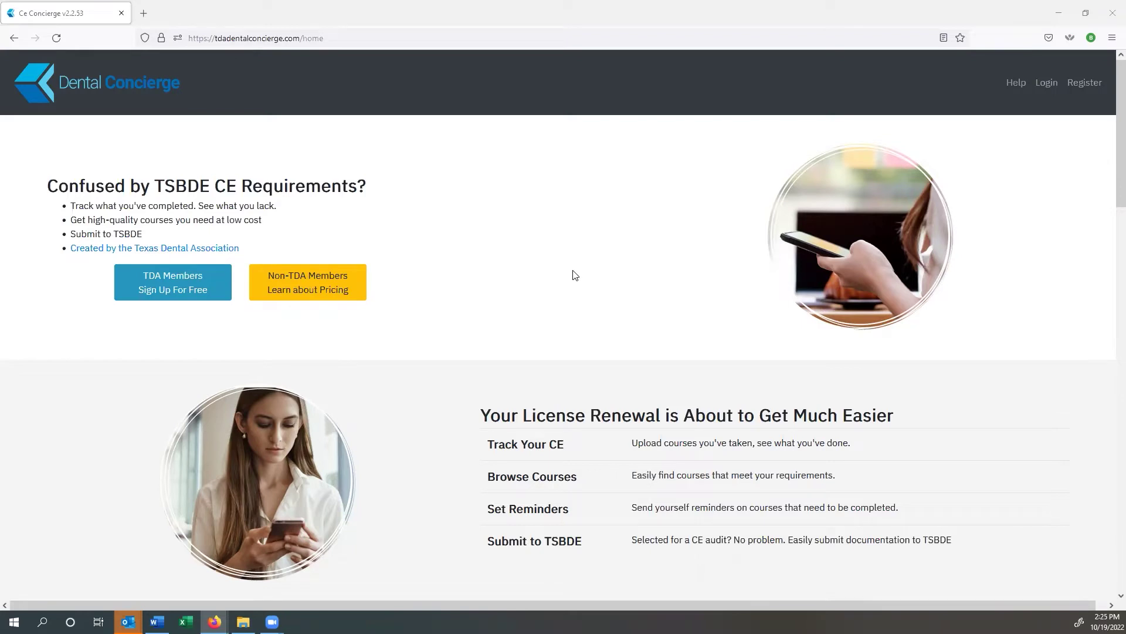
Sign in with the saved credentials to reach the CE dashboard (license expiry February 24, 2024, 35.5 hours).
scroll(575, 275, down, 1)
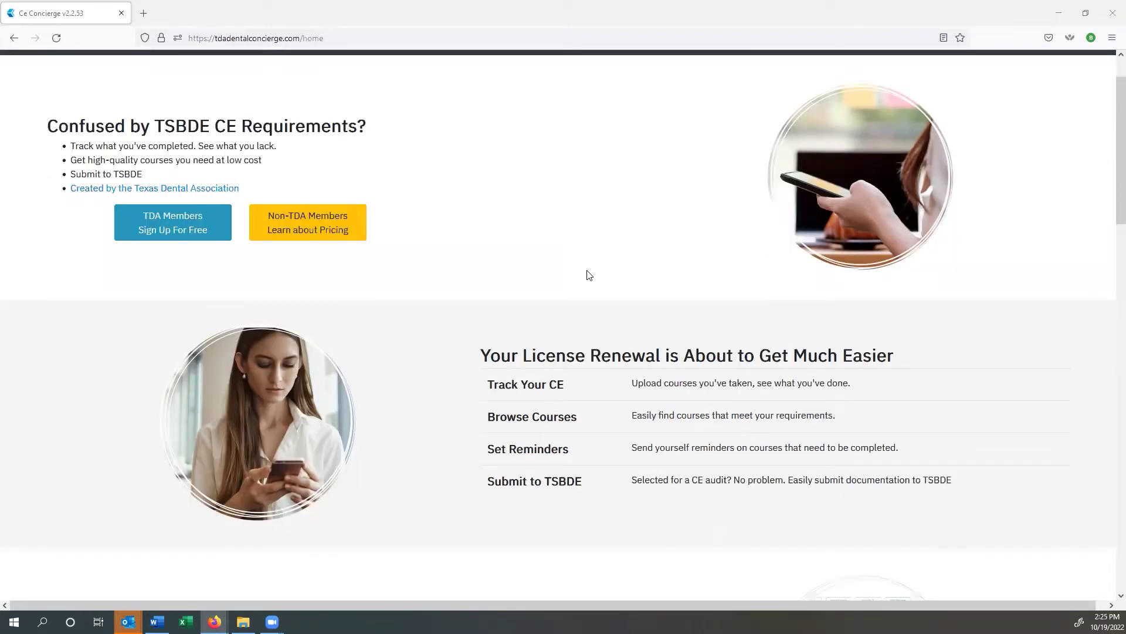
scroll(611, 268, down, 1)
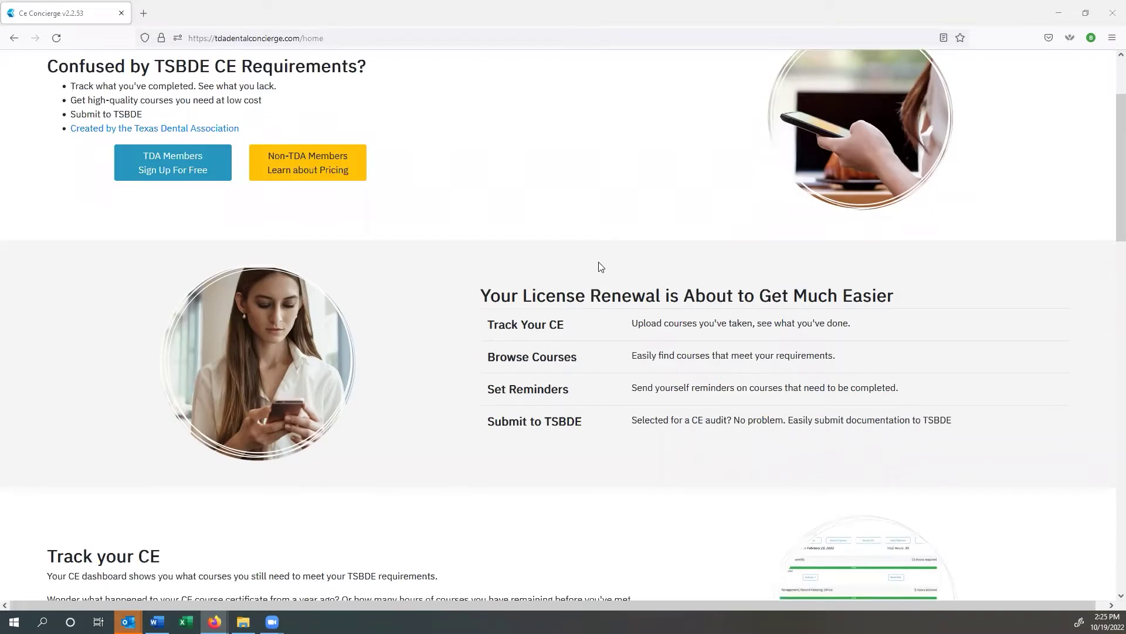
scroll(610, 321, down, 1)
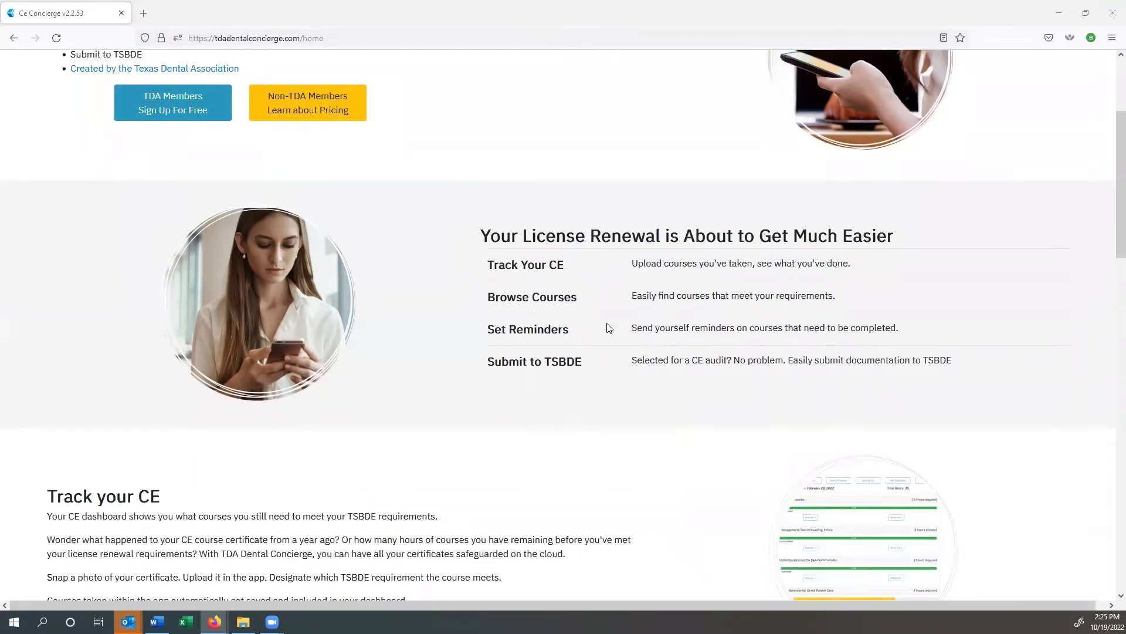
scroll(604, 365, down, 2)
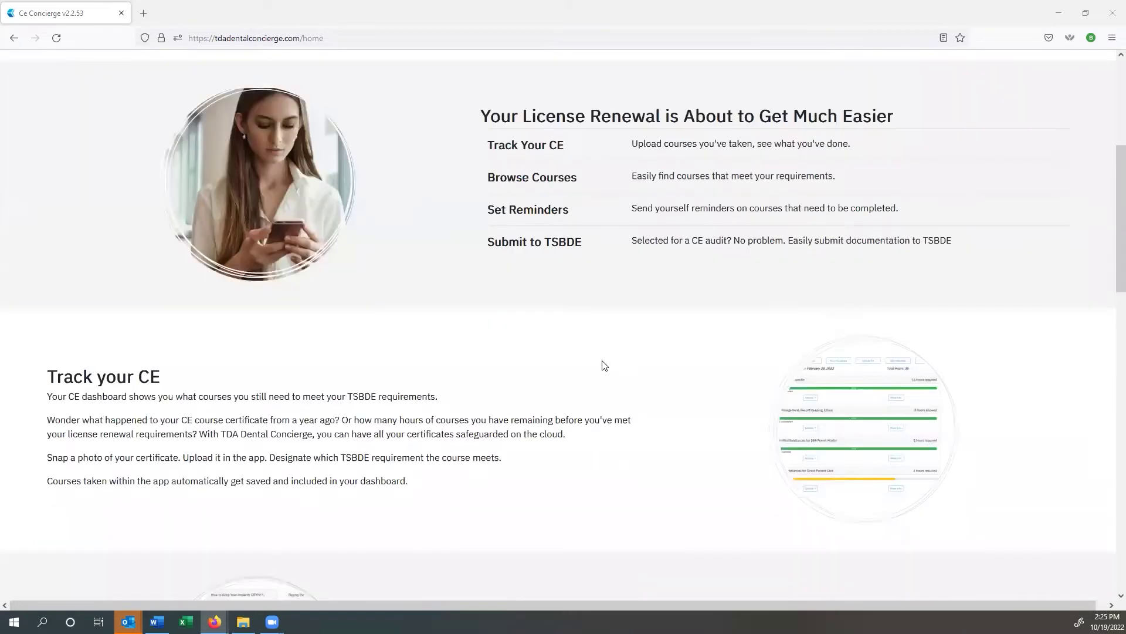
scroll(606, 379, down, 1)
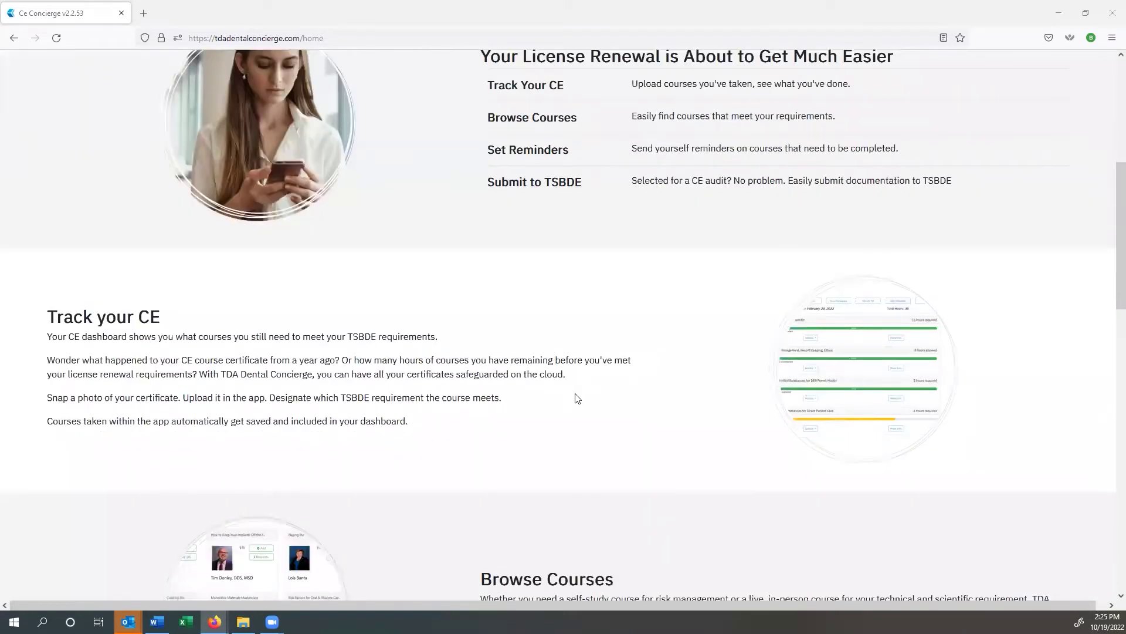
scroll(727, 352, up, 5)
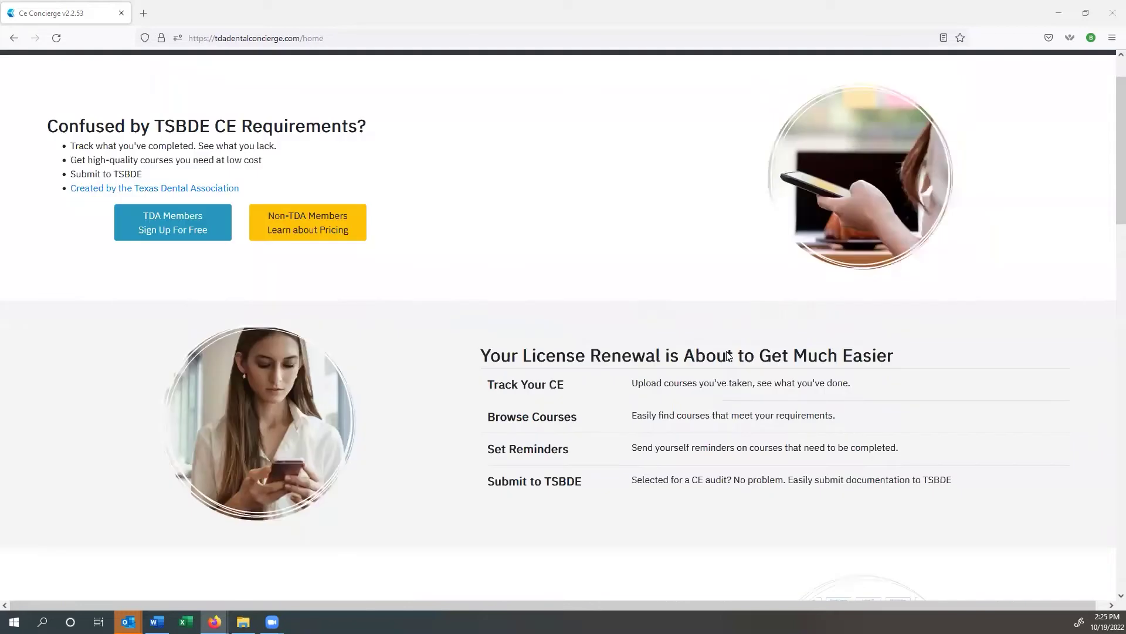
scroll(587, 258, up, 1)
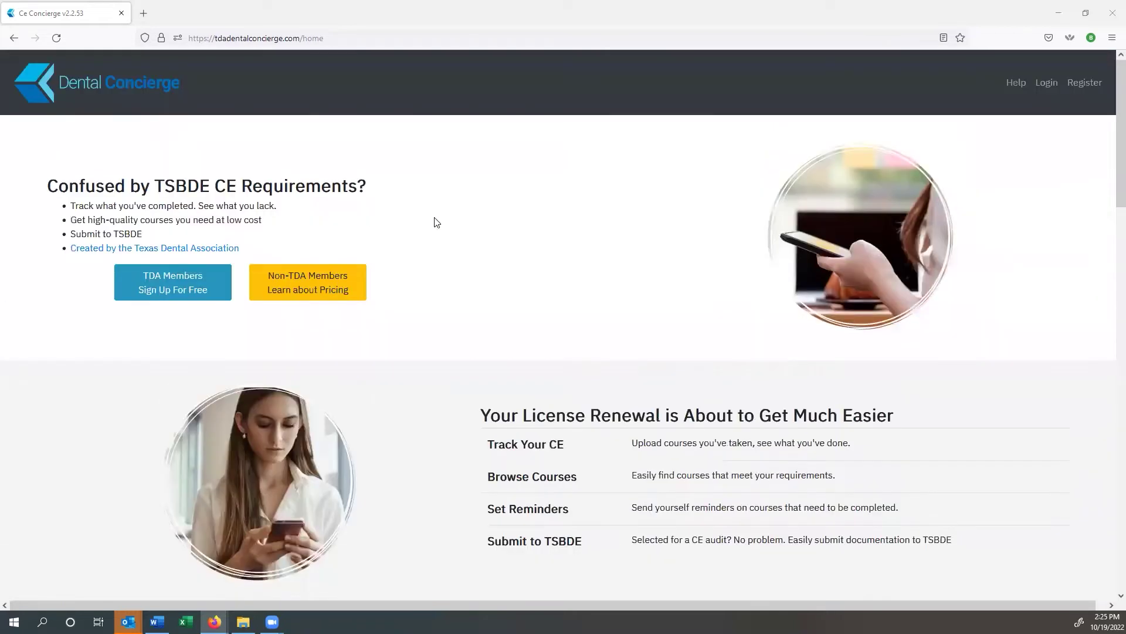
click(1047, 87)
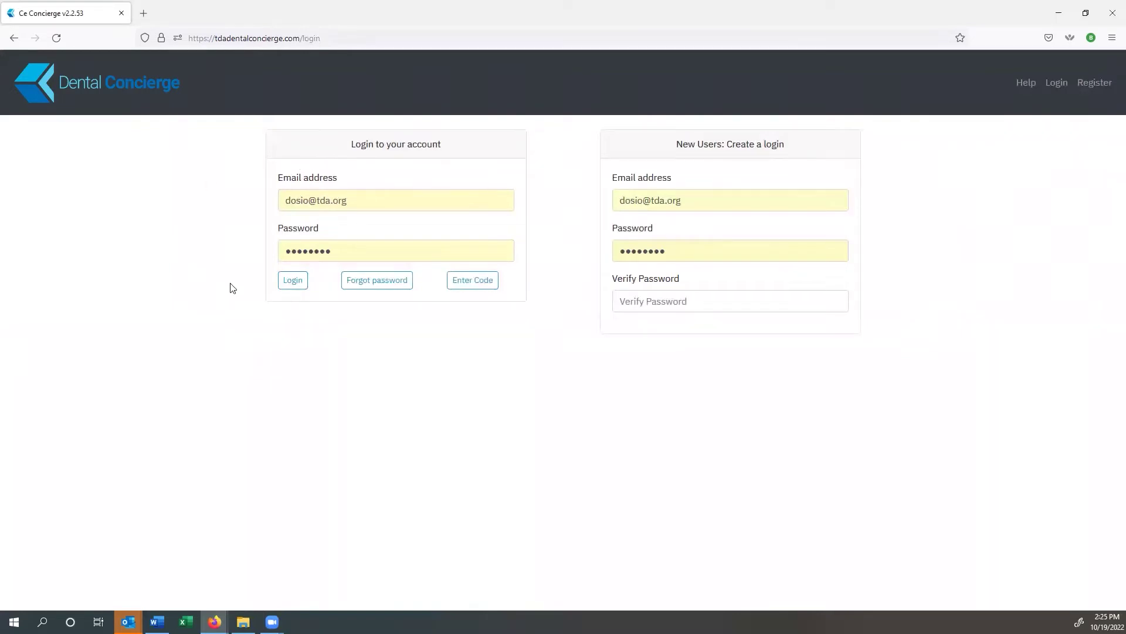
click(294, 284)
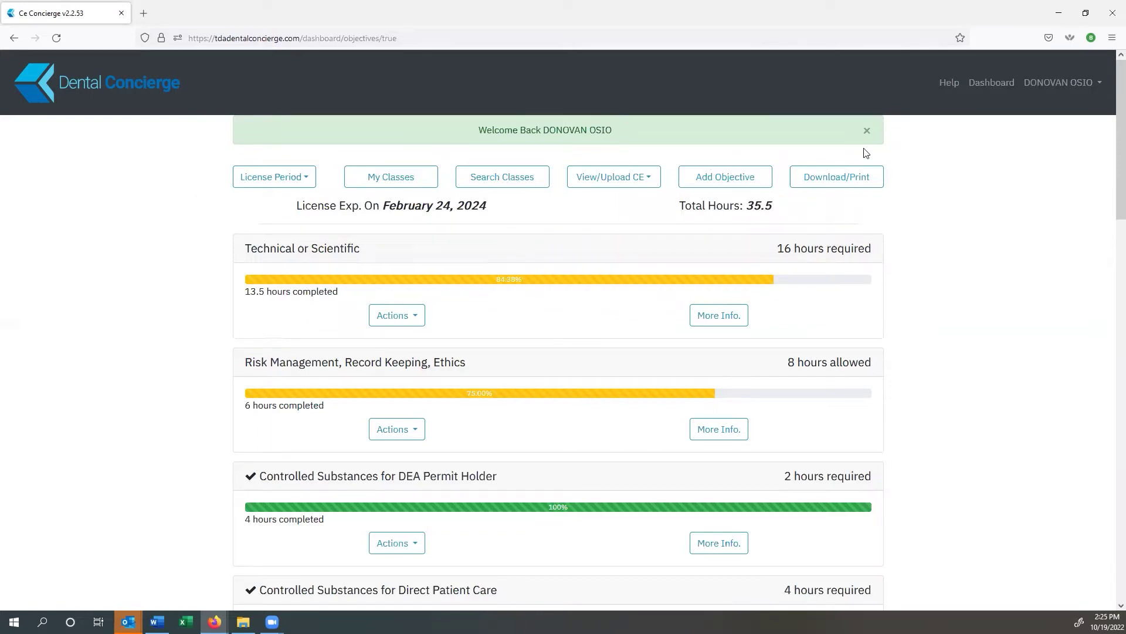
Dismiss the Welcome Back banner, then check the License Period list and the dashboard toolbar buttons.
click(867, 132)
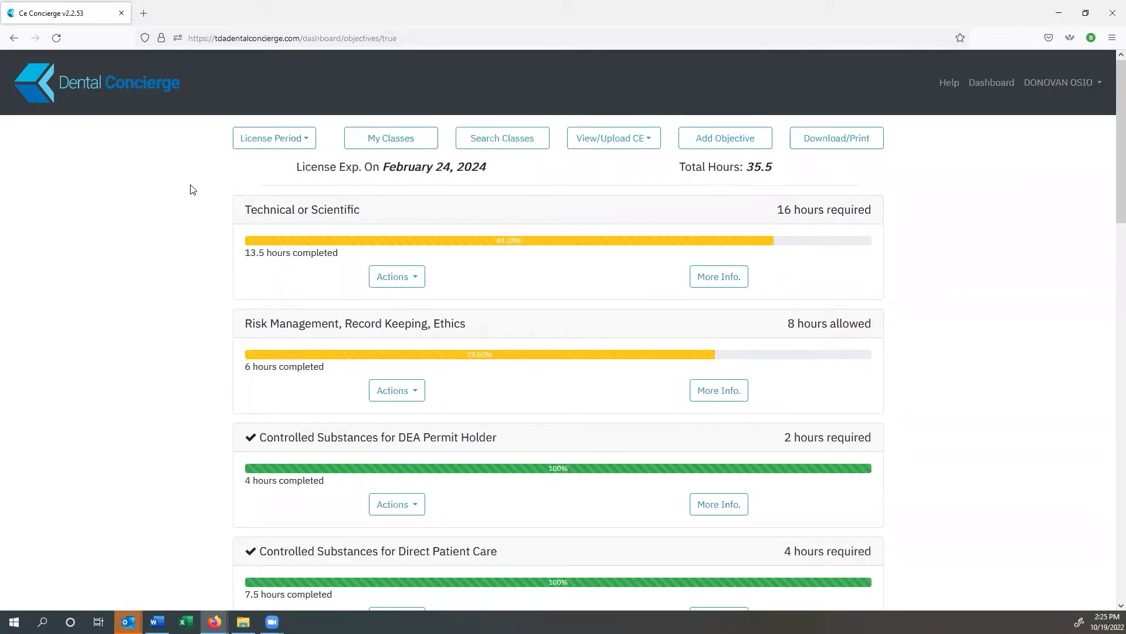
click(271, 145)
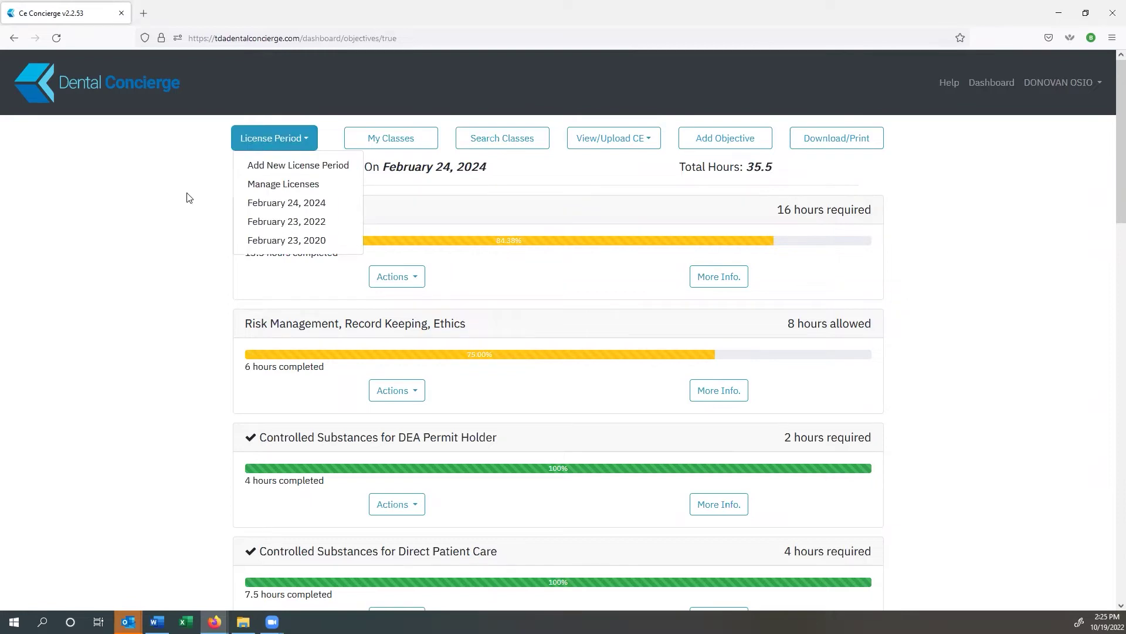
click(388, 143)
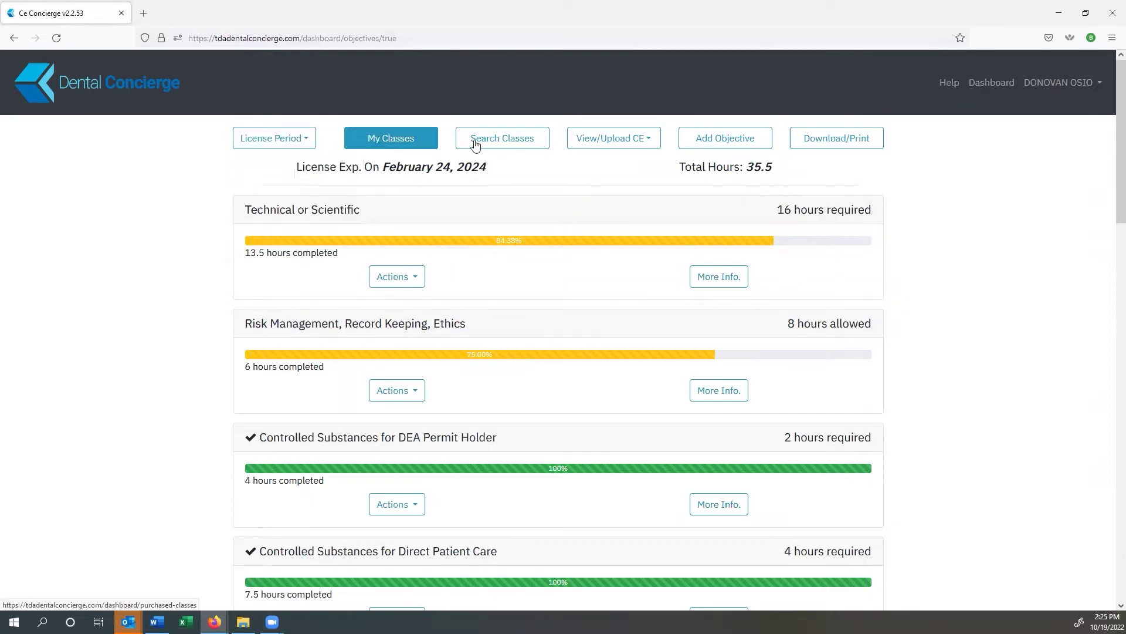
click(498, 143)
click(600, 142)
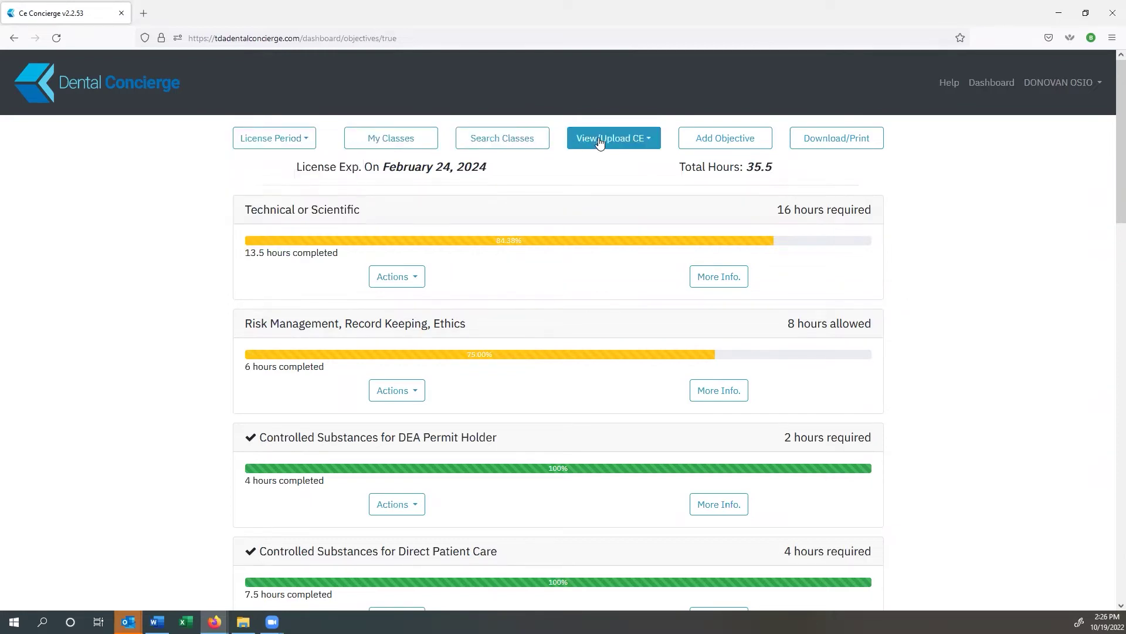
click(709, 145)
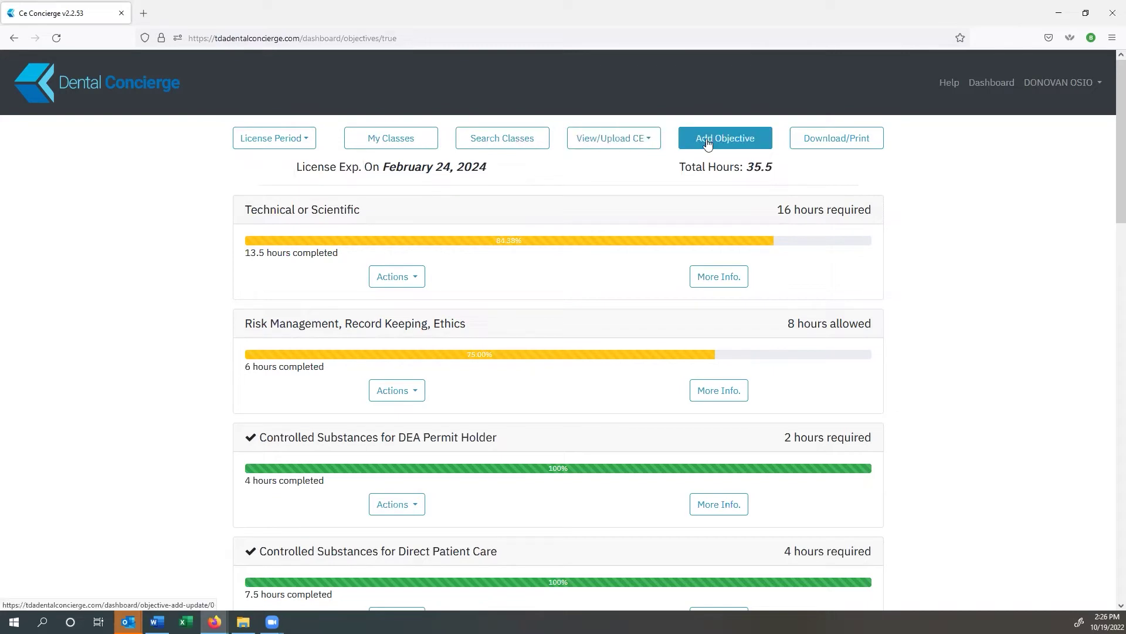
click(835, 141)
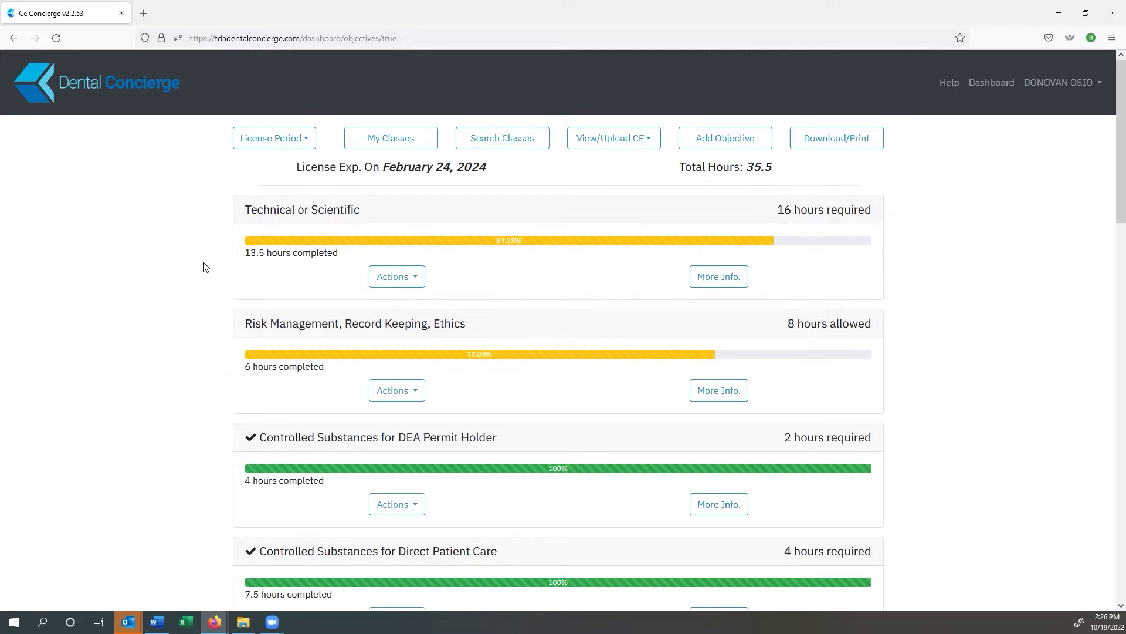
Scroll through all CE objectives and bring up the Technical or Scientific requirement details.
scroll(218, 216, down, 1)
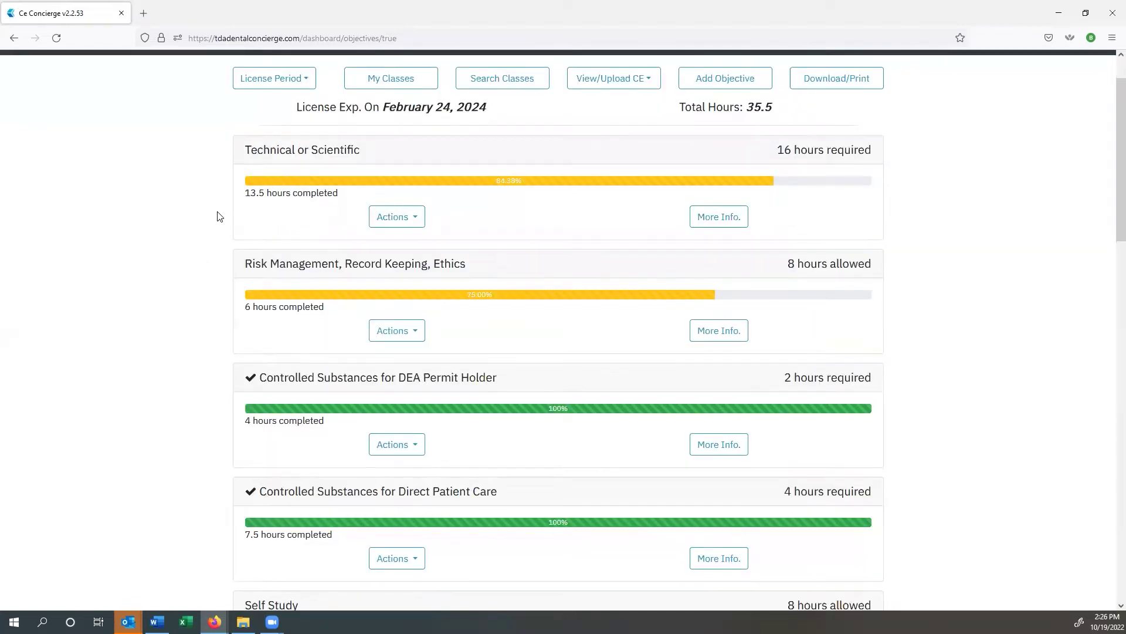
scroll(218, 219, down, 1)
scroll(218, 221, down, 1)
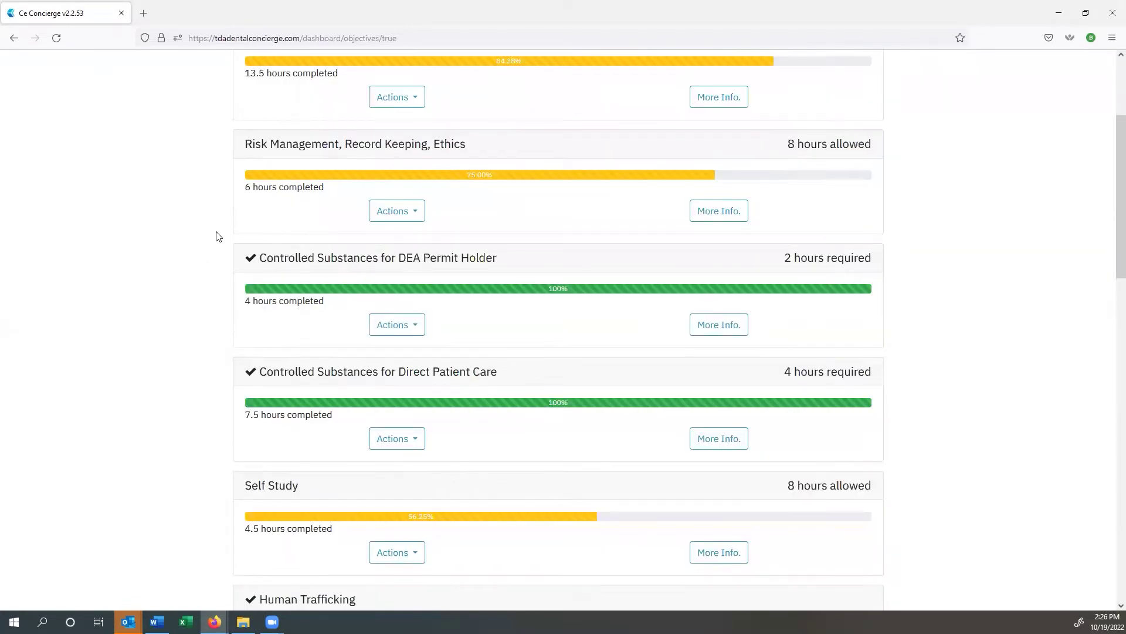
scroll(216, 235, down, 1)
scroll(206, 217, down, 2)
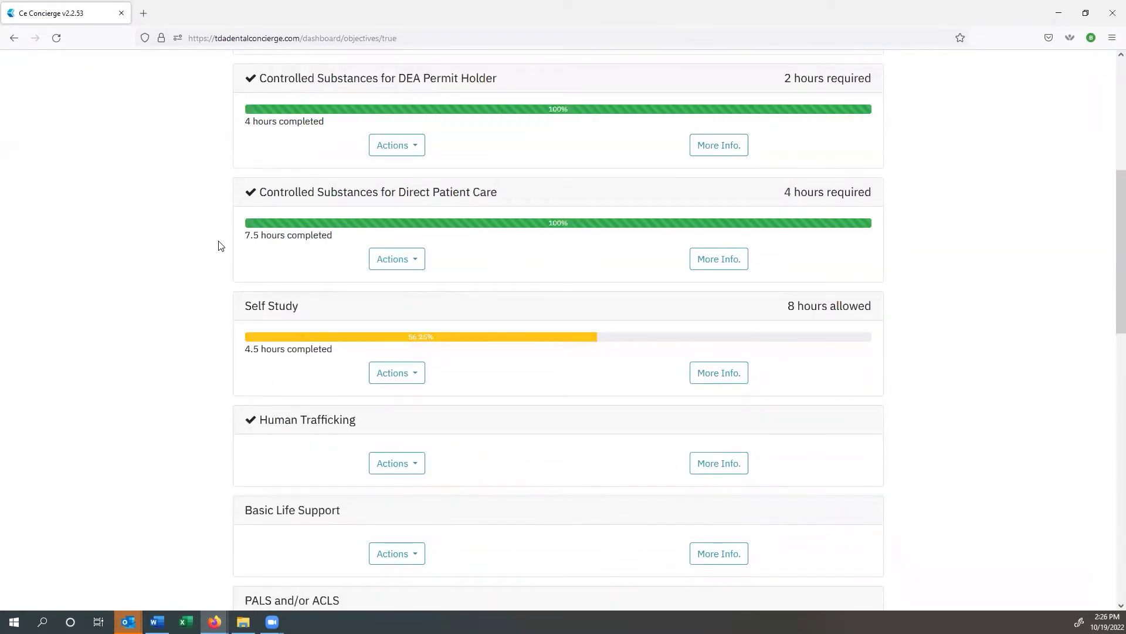
scroll(216, 252, down, 2)
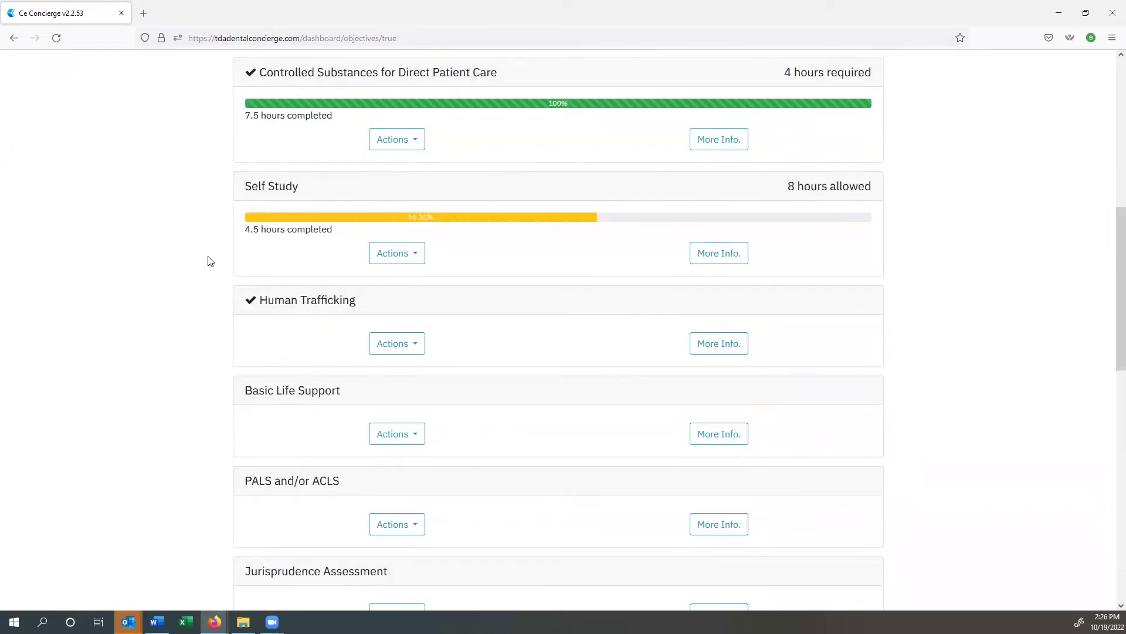
scroll(207, 259, down, 4)
scroll(207, 278, down, 8)
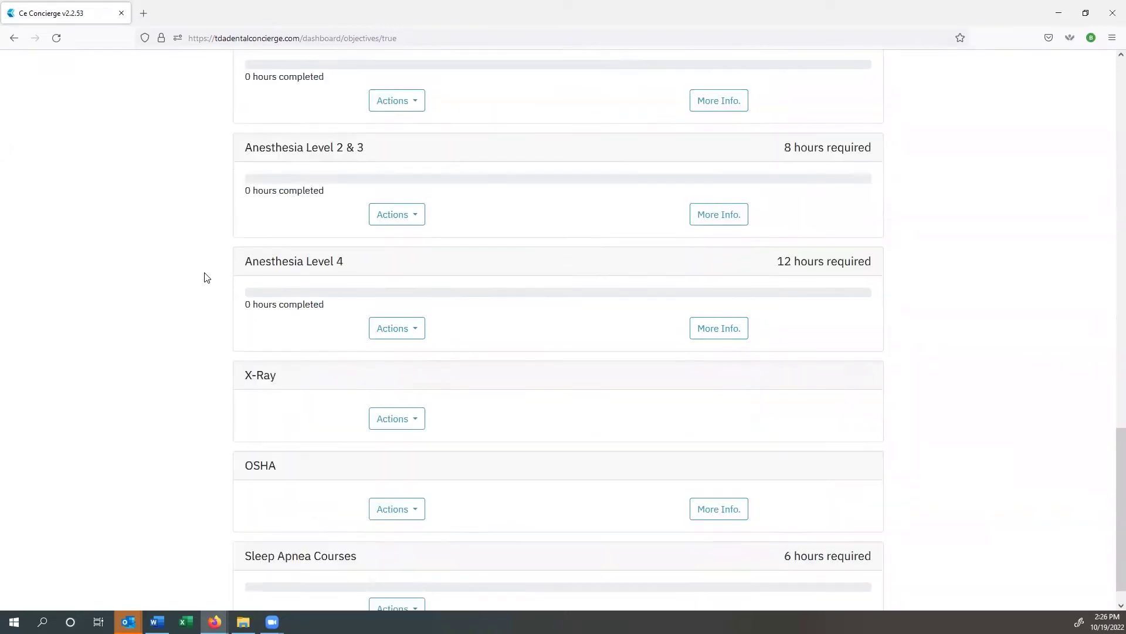
scroll(206, 275, down, 1)
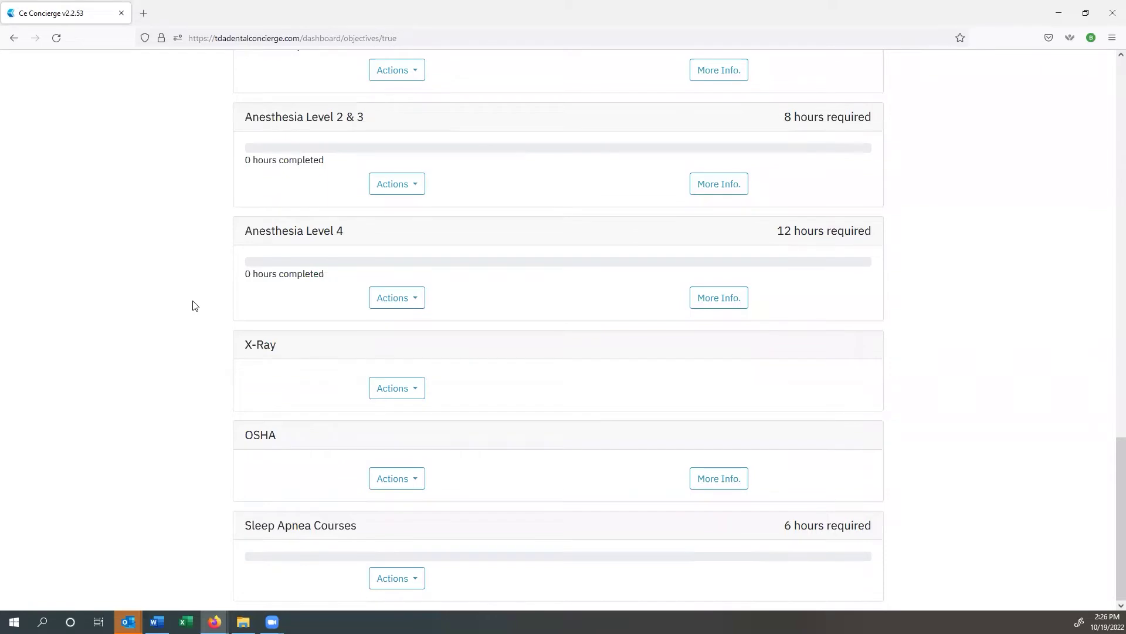
scroll(207, 292, up, 6)
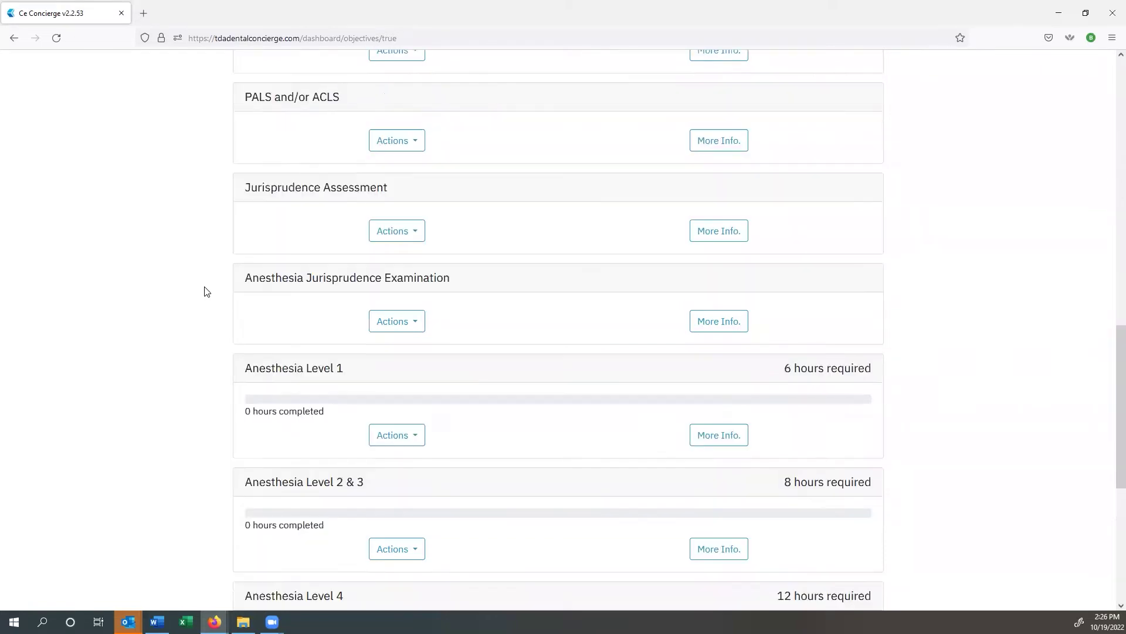
scroll(206, 292, up, 8)
scroll(206, 292, up, 5)
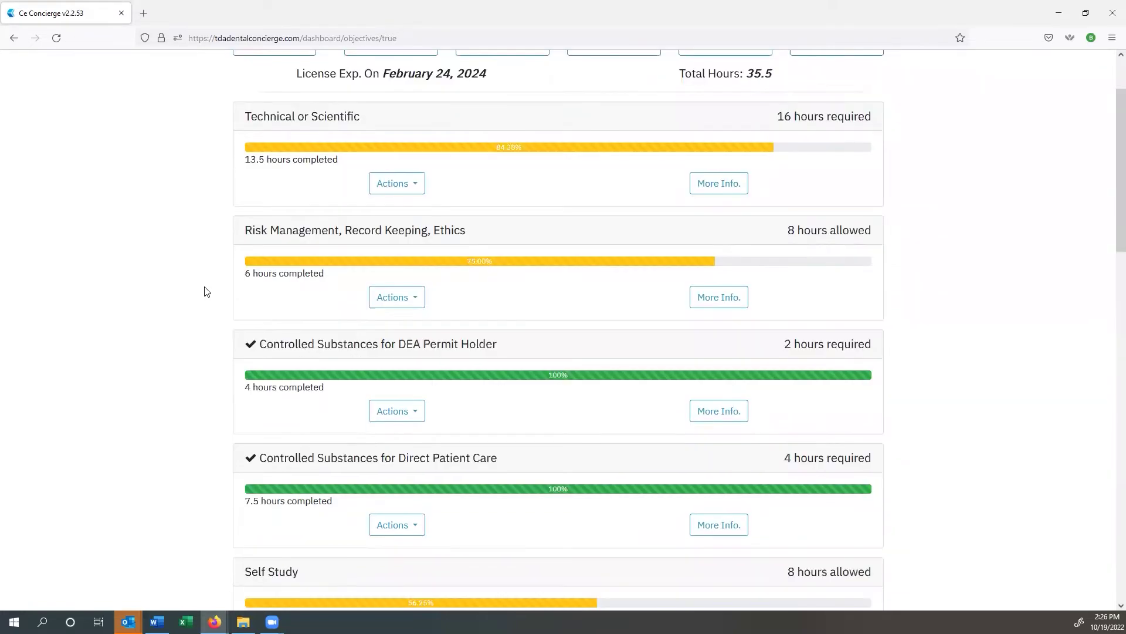
scroll(207, 292, up, 2)
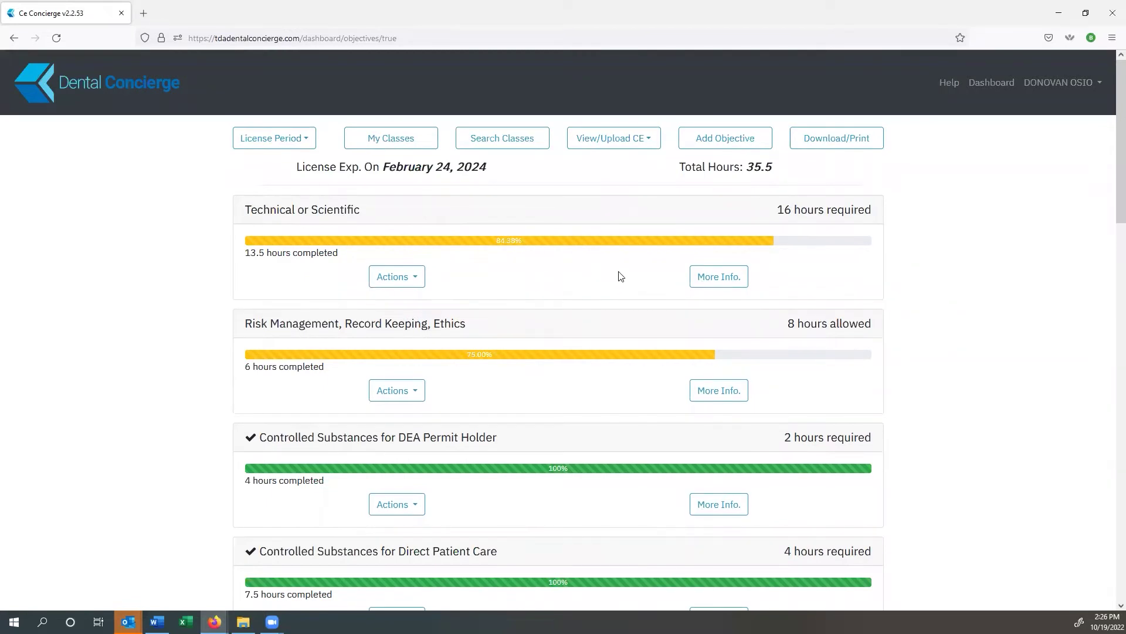
click(710, 281)
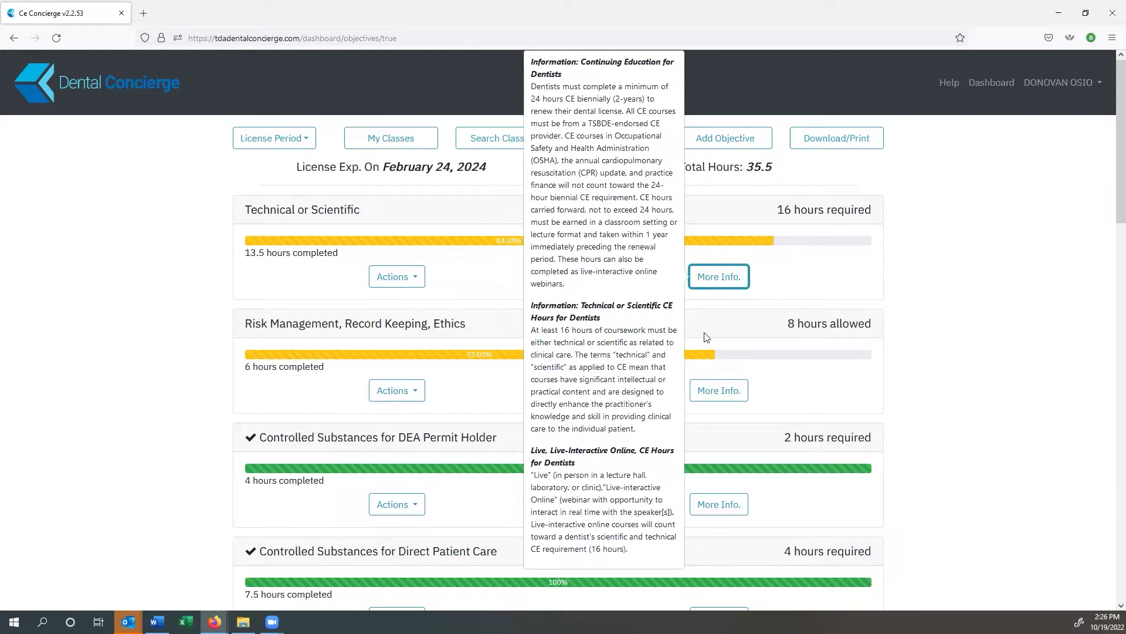
Close the Technical or Scientific details and review the DEA Permit Holder requirement info.
click(637, 392)
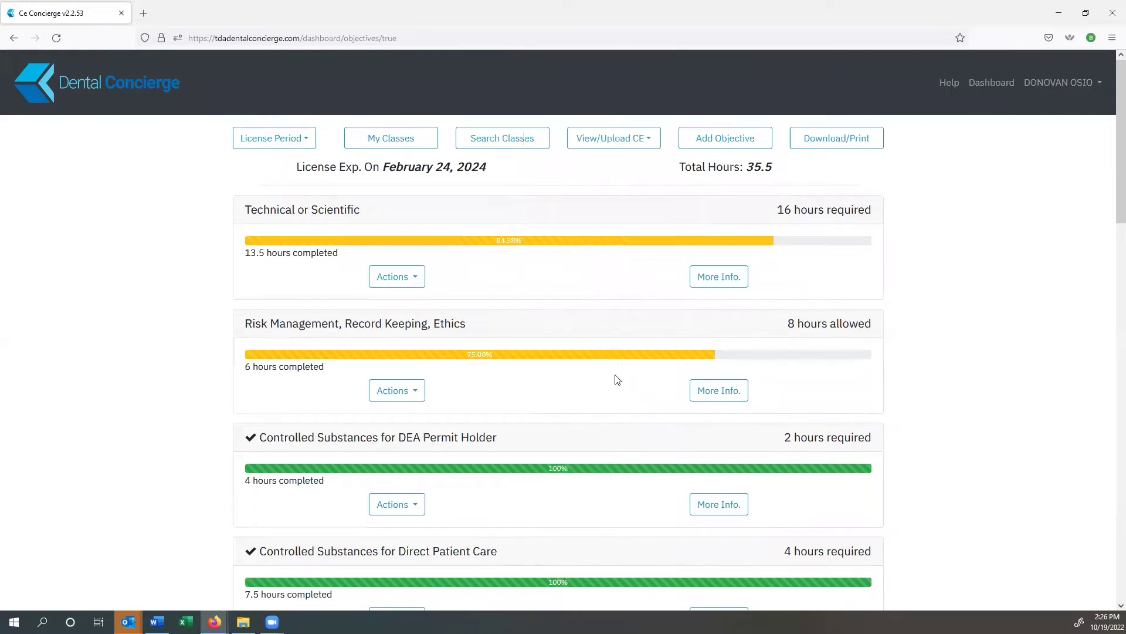
scroll(617, 379, down, 2)
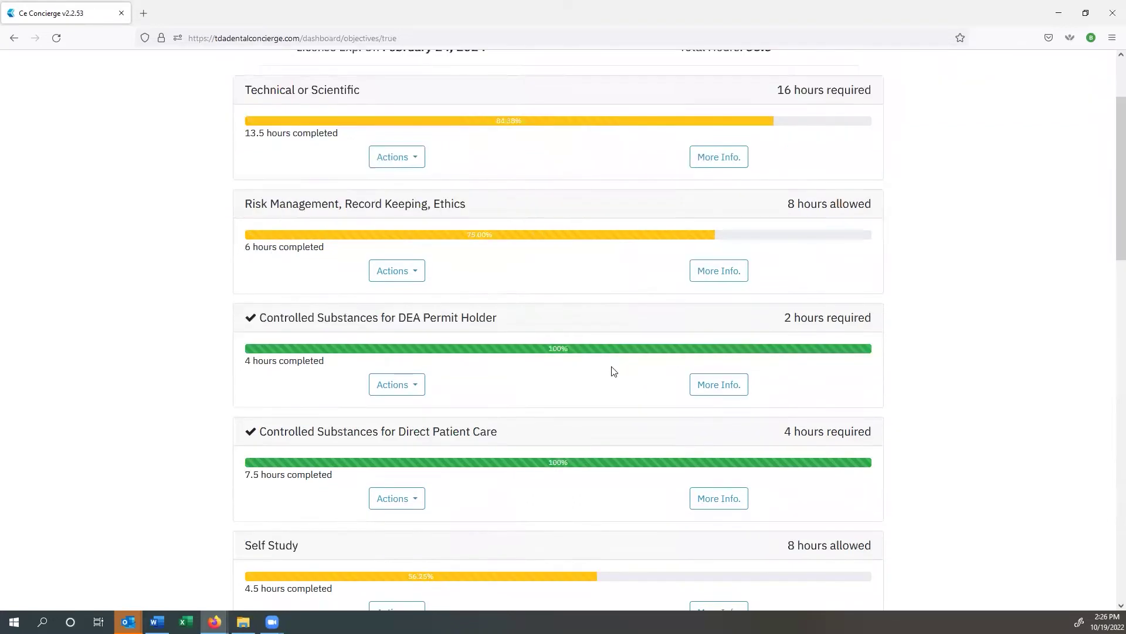
click(716, 387)
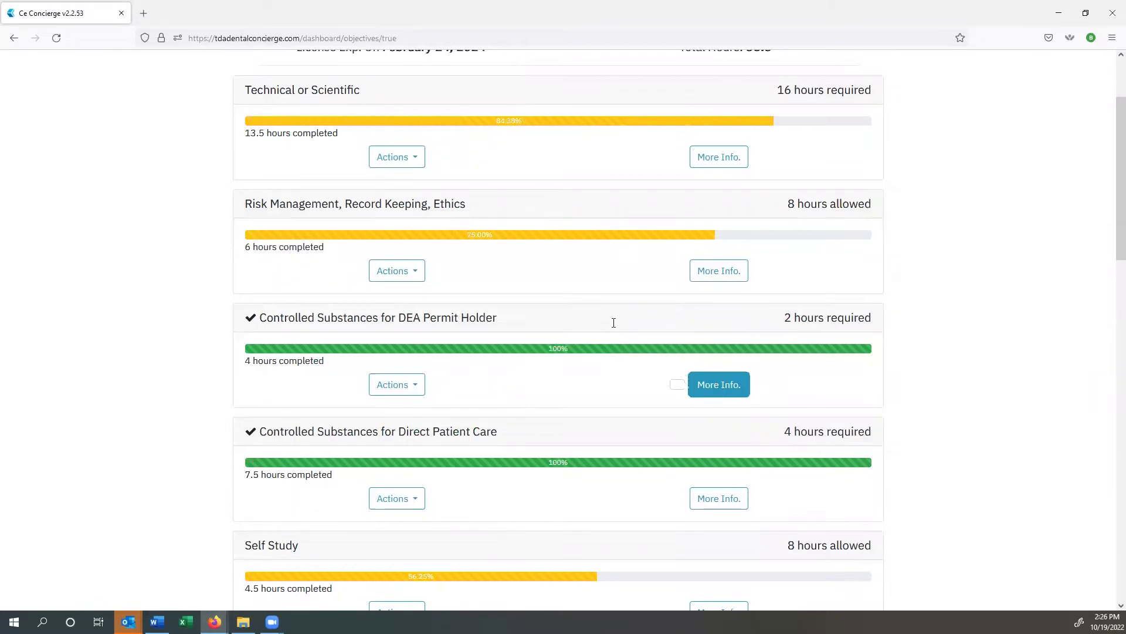
click(504, 385)
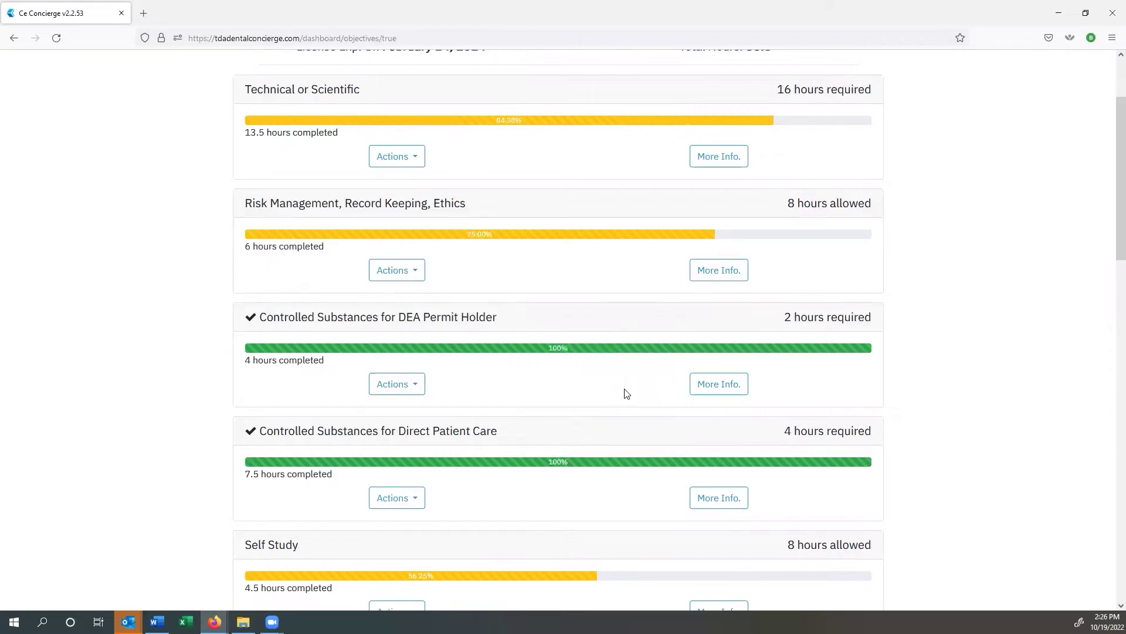
Read the Human Trafficking requirement info, dismiss it, and return to the top of the dashboard.
scroll(610, 405, down, 3)
scroll(708, 407, down, 2)
click(714, 403)
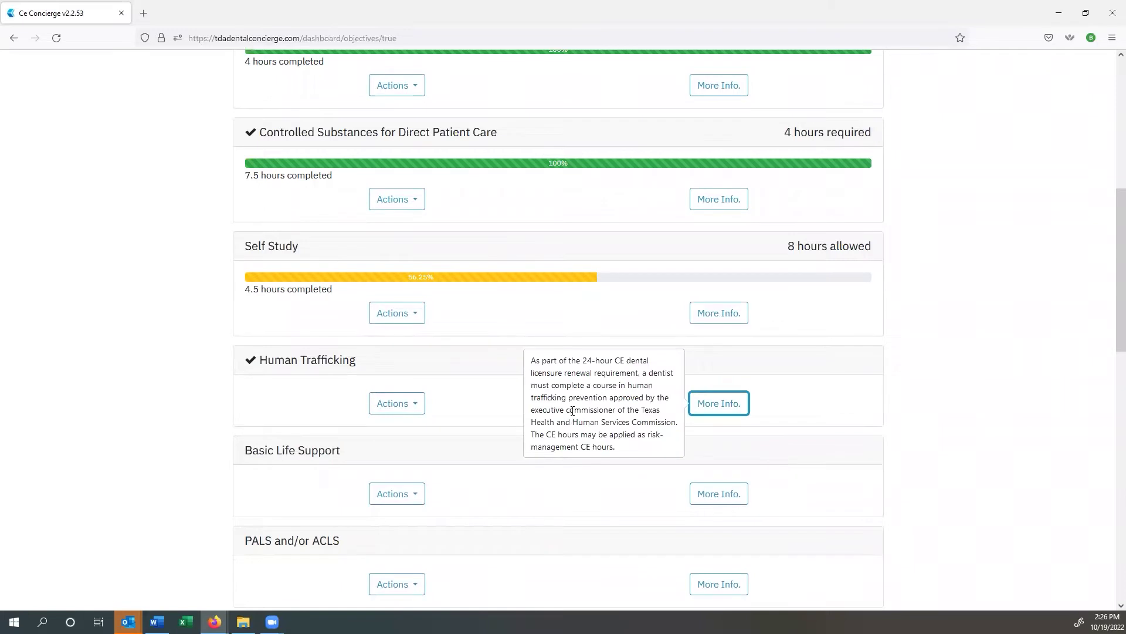
click(490, 405)
scroll(487, 381, up, 5)
scroll(499, 382, up, 2)
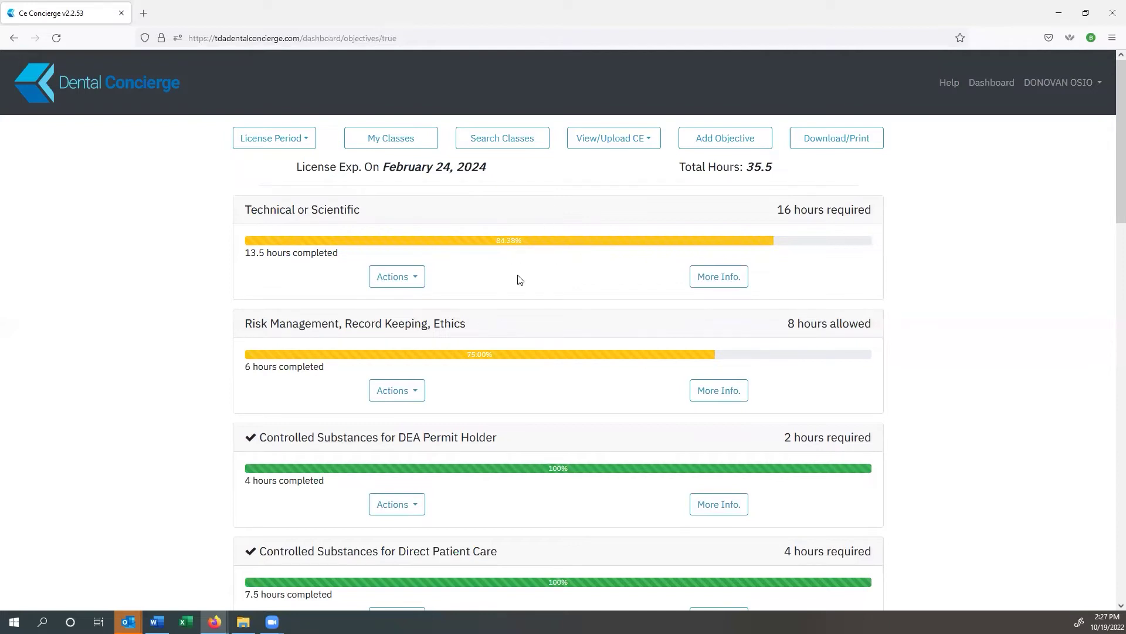
scroll(498, 324, down, 1)
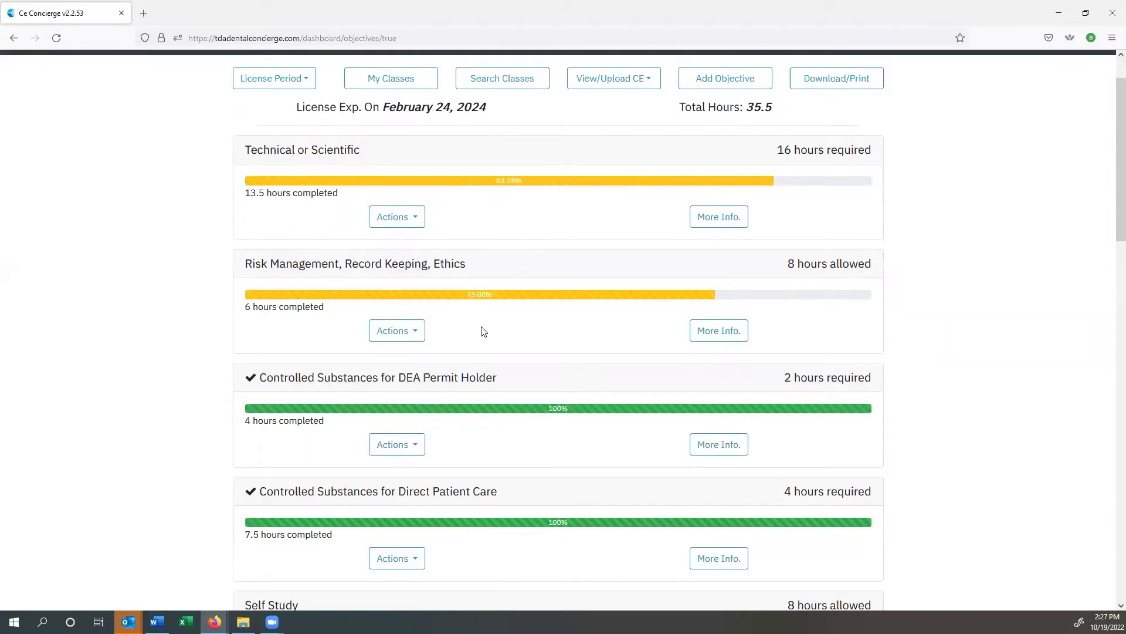
scroll(490, 307, down, 2)
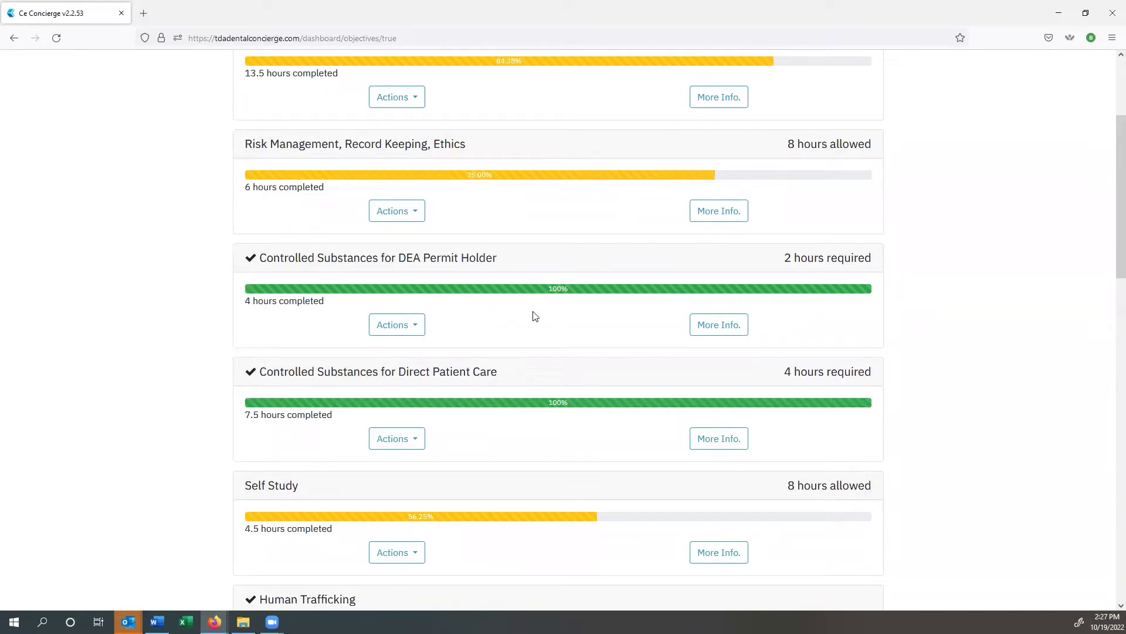
scroll(538, 329, down, 1)
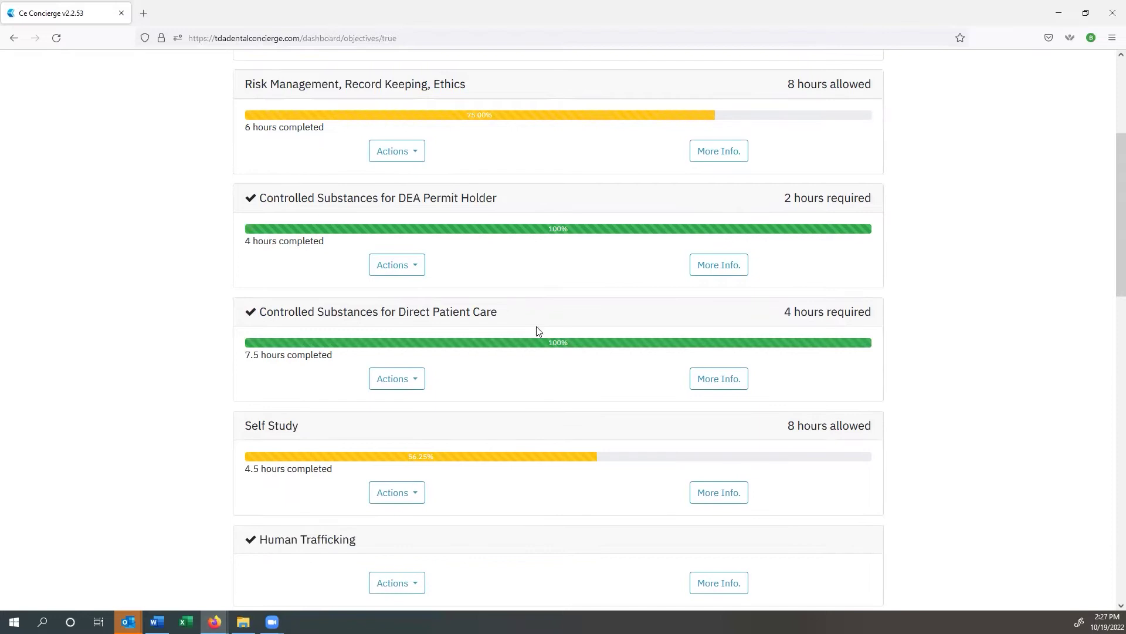
scroll(542, 333, down, 1)
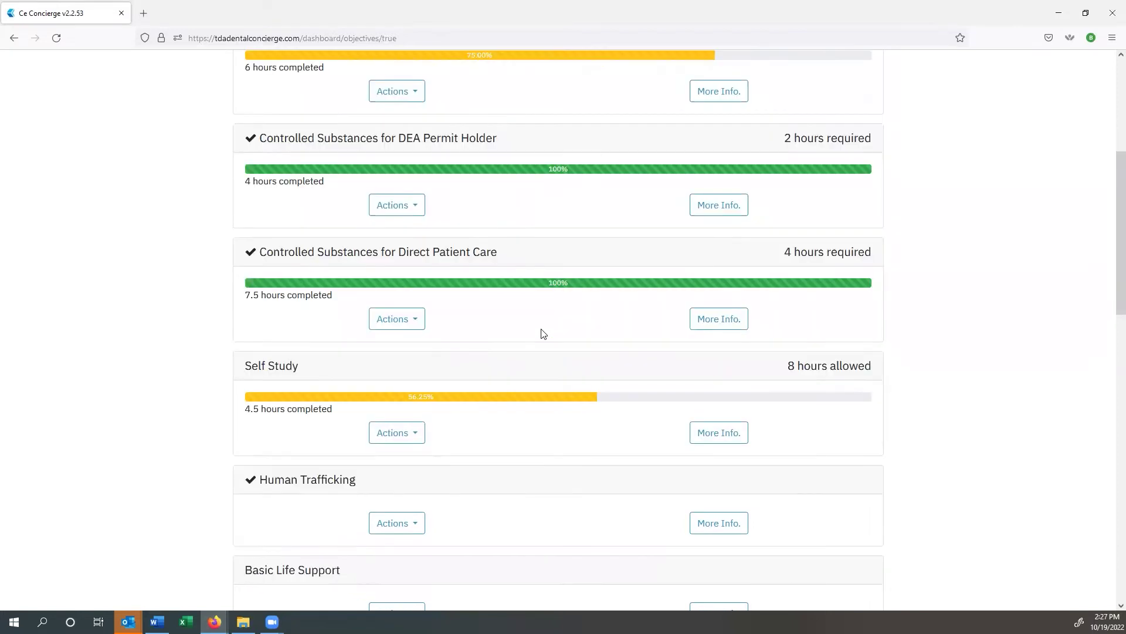
scroll(541, 332, down, 3)
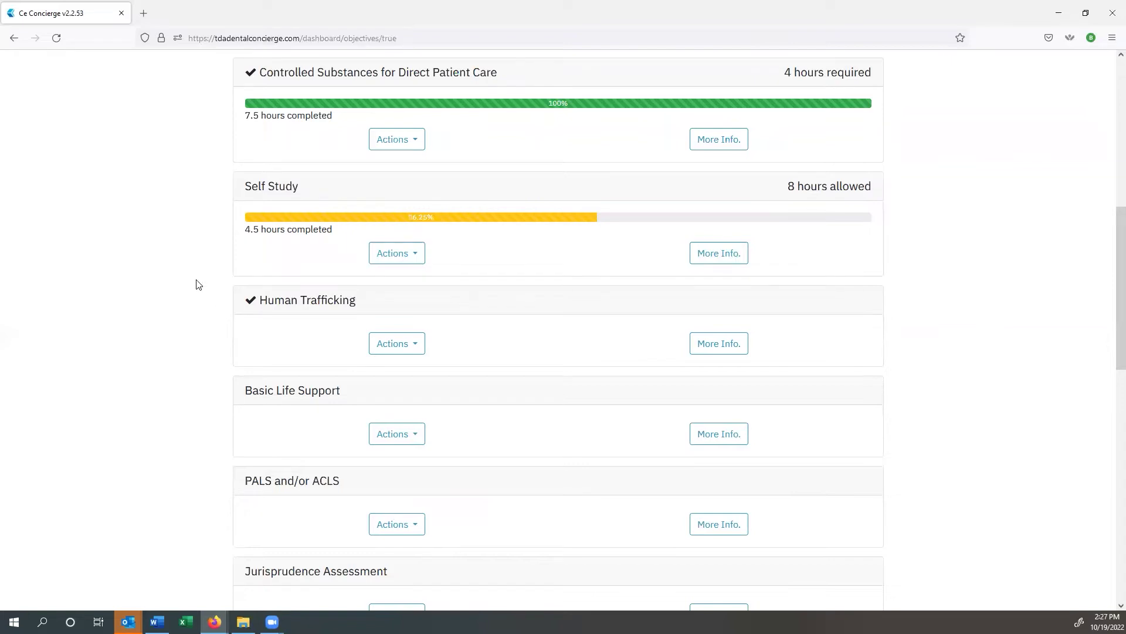
scroll(213, 280, up, 4)
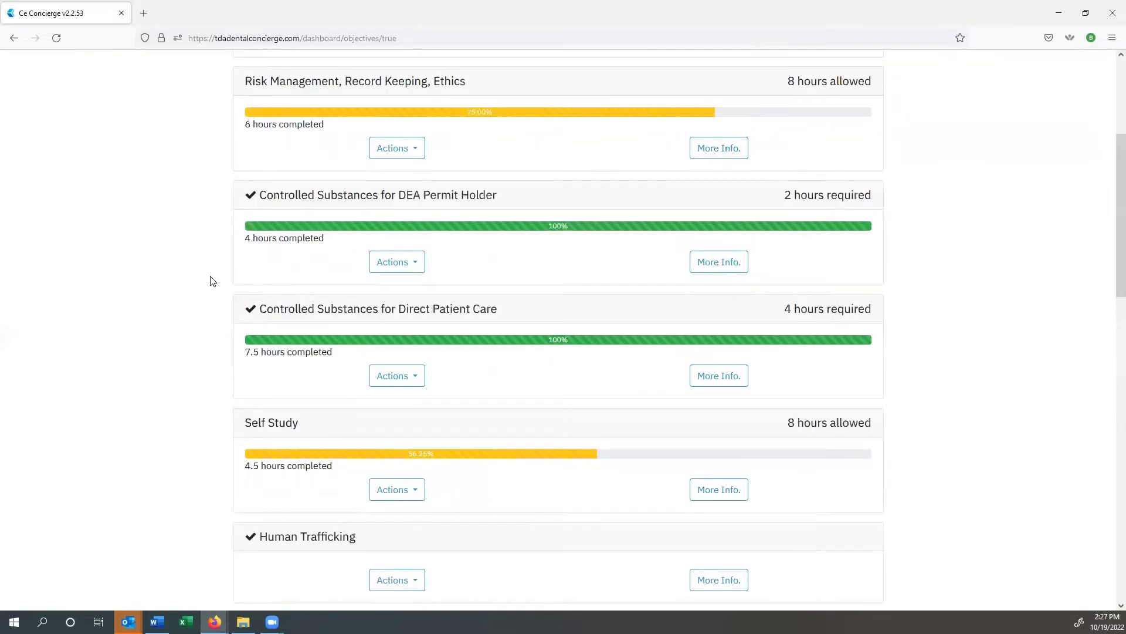
scroll(212, 281, up, 4)
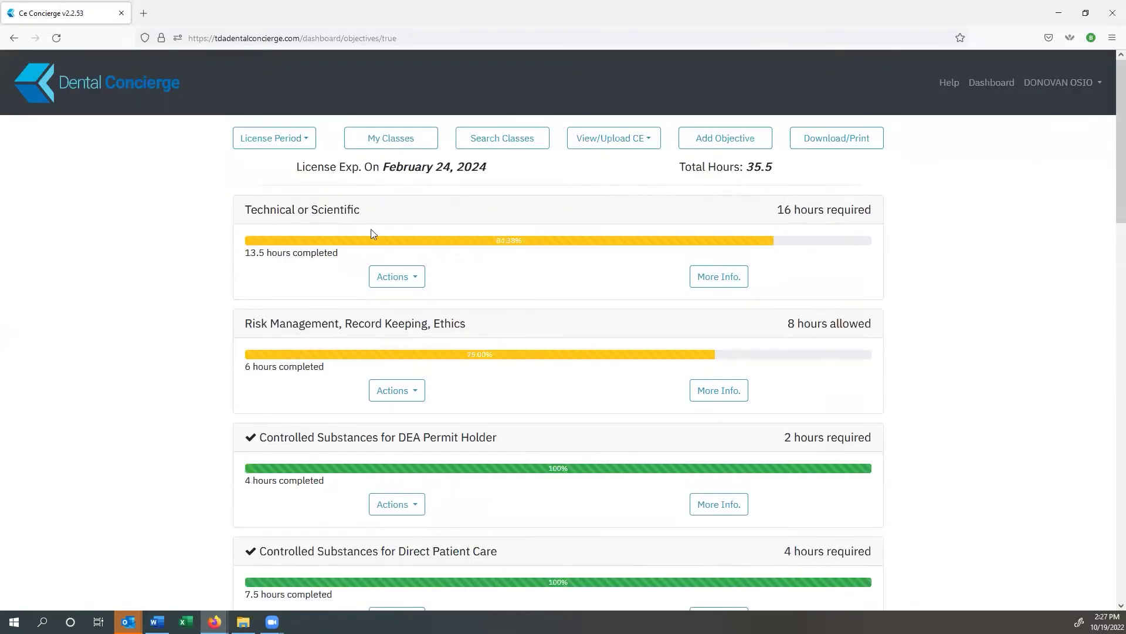
Browse the class catalogue and review the 4-hour Safe and Effective Pain Management course, live November 18, 2022.
click(493, 145)
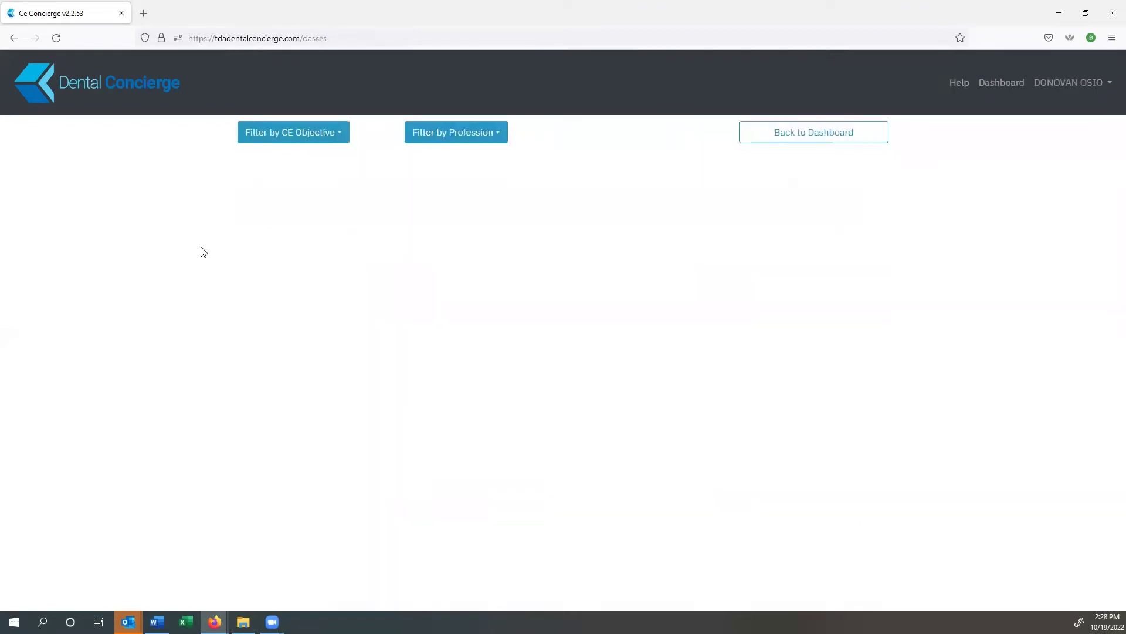
scroll(193, 272, down, 2)
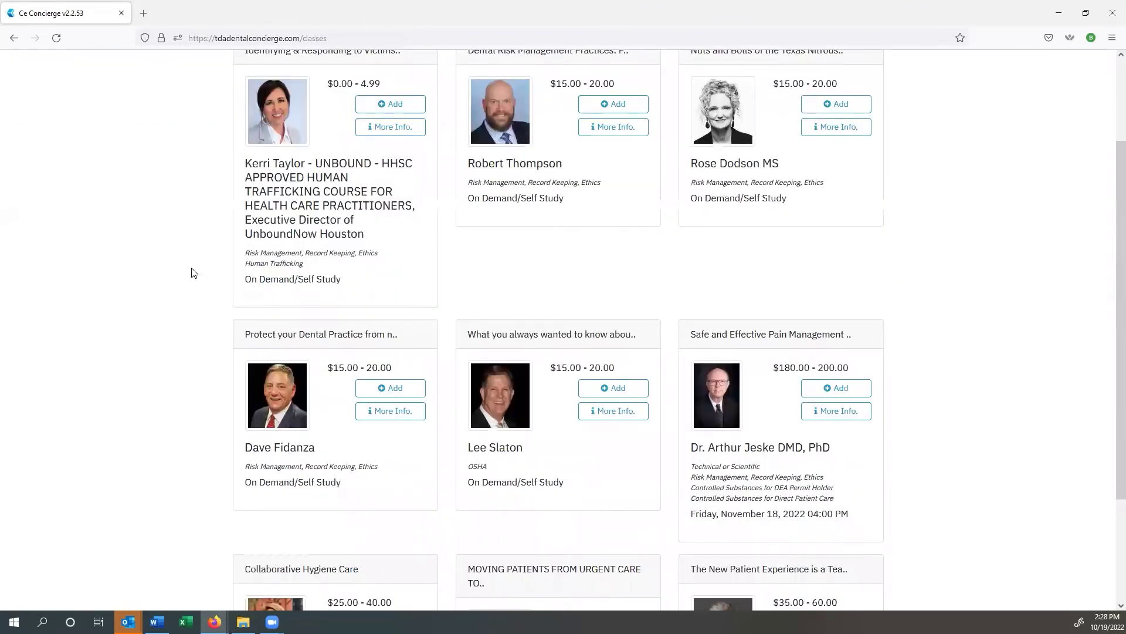
scroll(192, 271, down, 3)
scroll(800, 285, down, 1)
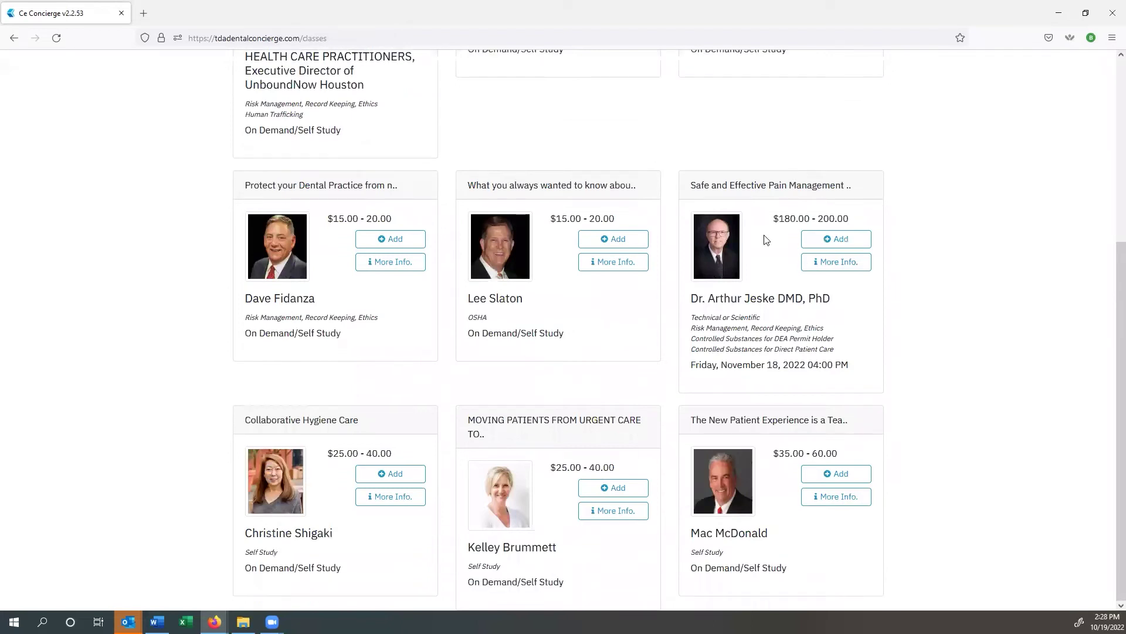
click(827, 264)
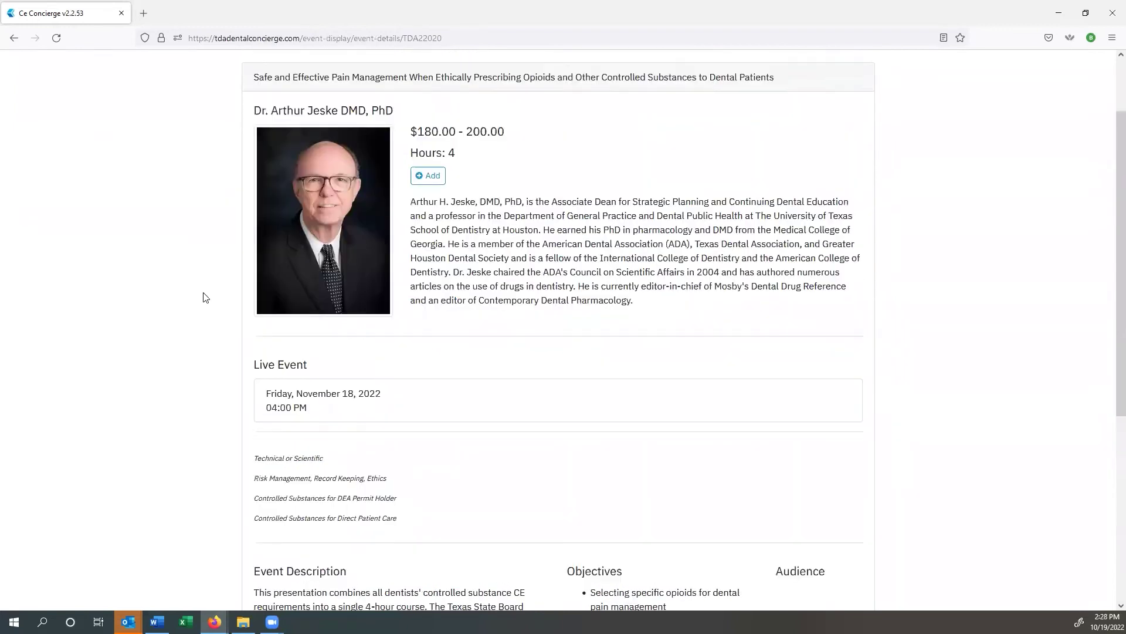
scroll(267, 323, down, 1)
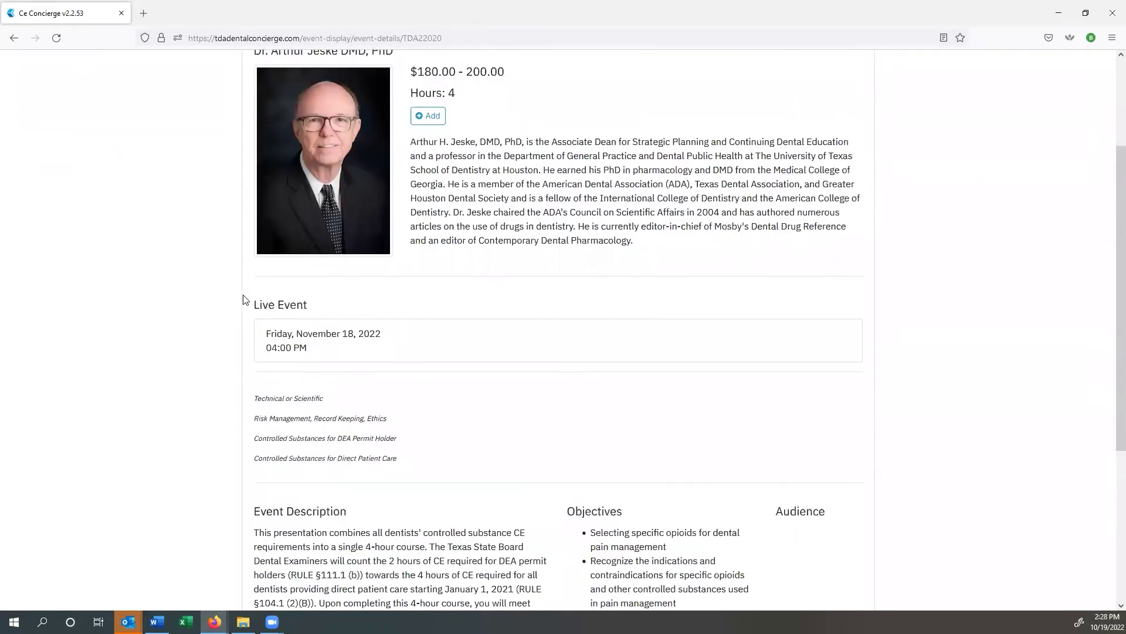
scroll(245, 300, down, 1)
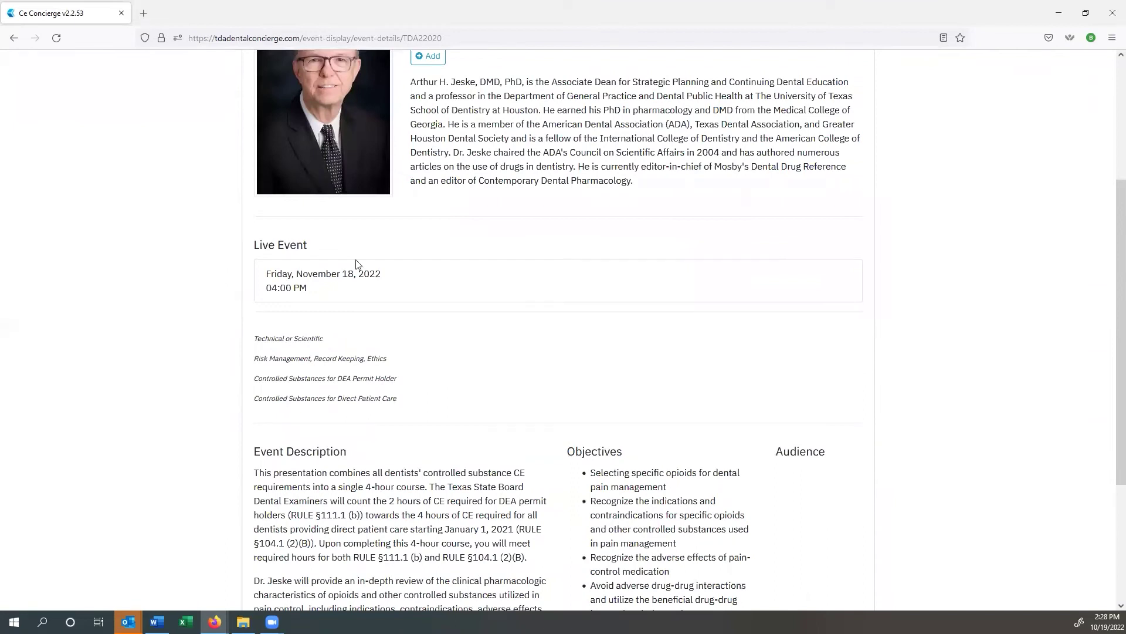
scroll(355, 260, down, 3)
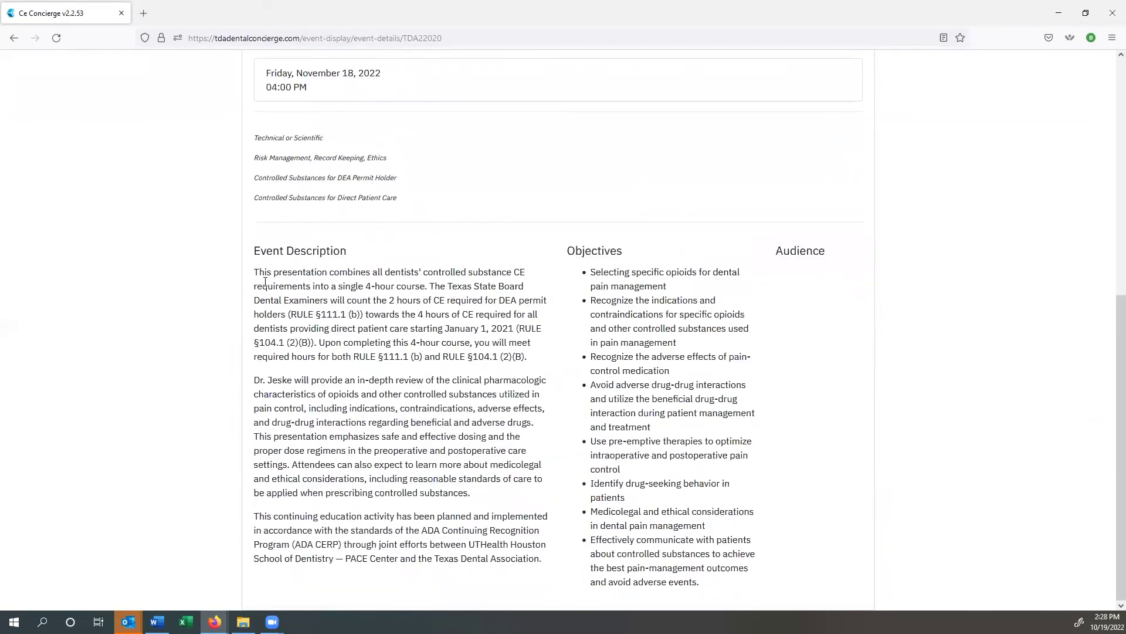
scroll(291, 284, up, 4)
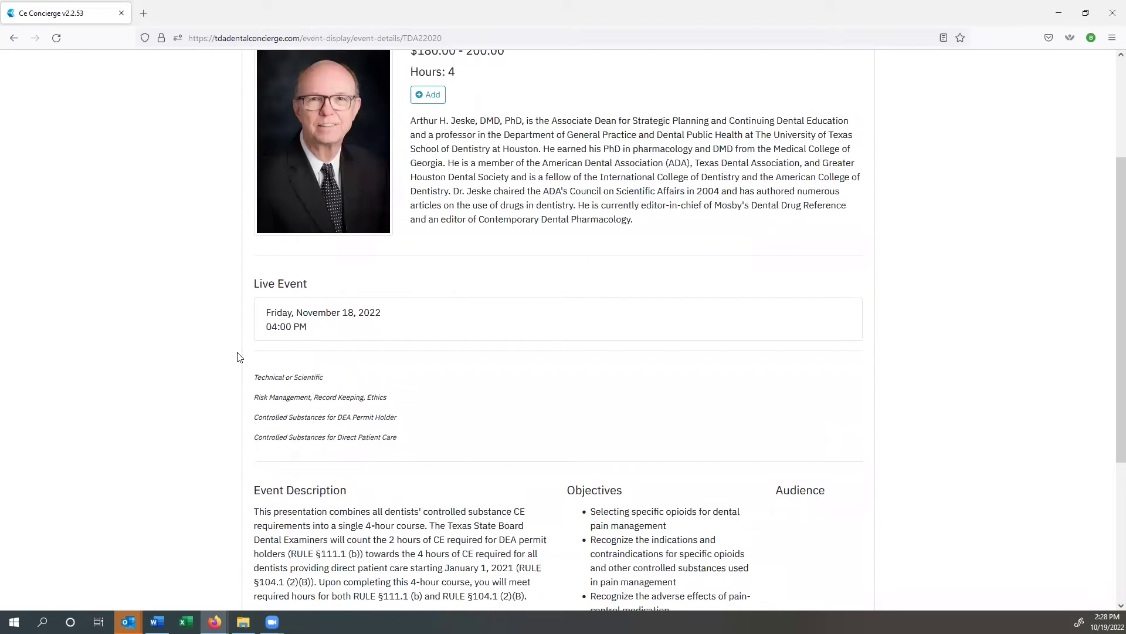
scroll(247, 320, up, 1)
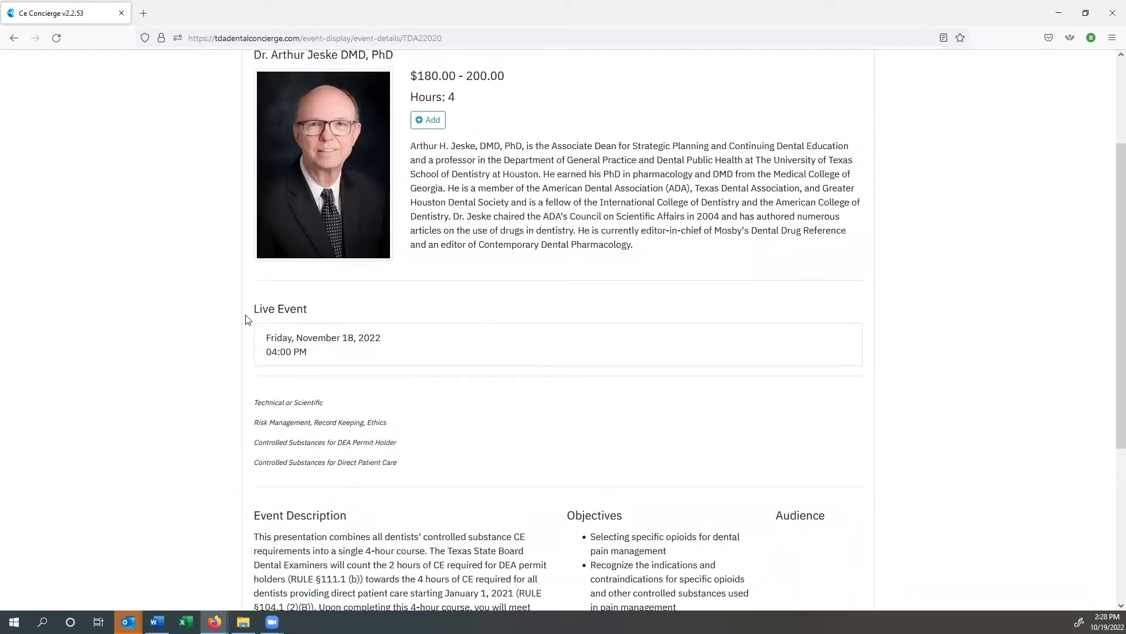
scroll(245, 315, up, 3)
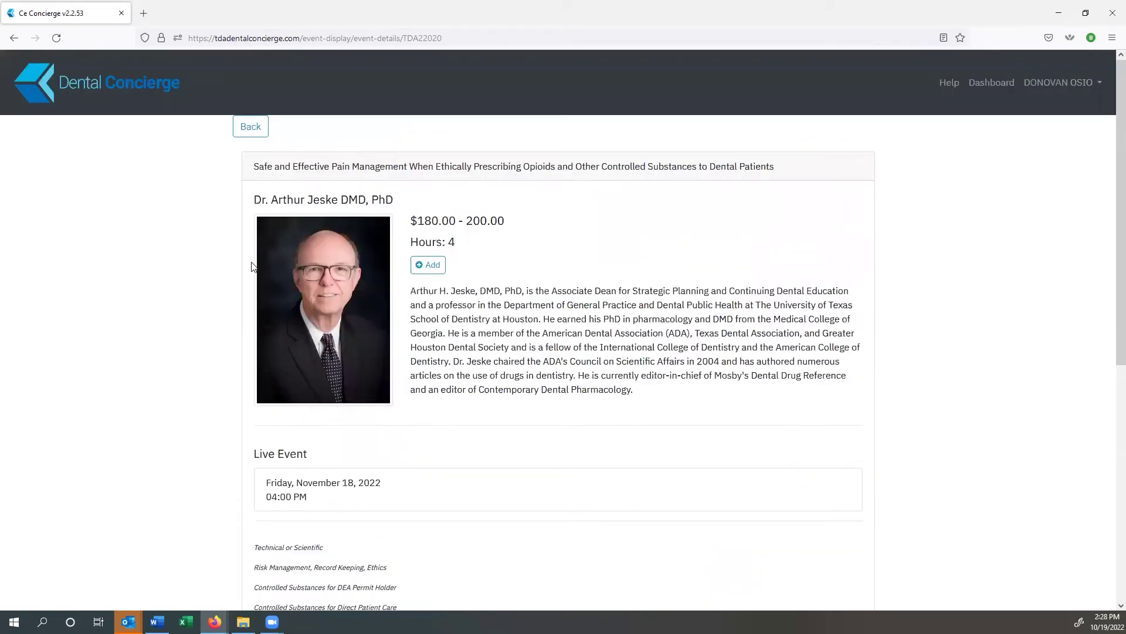
Return to the dashboard, list My Classes, and open the TDA22016 Safe and Effective Pain Management class.
click(245, 132)
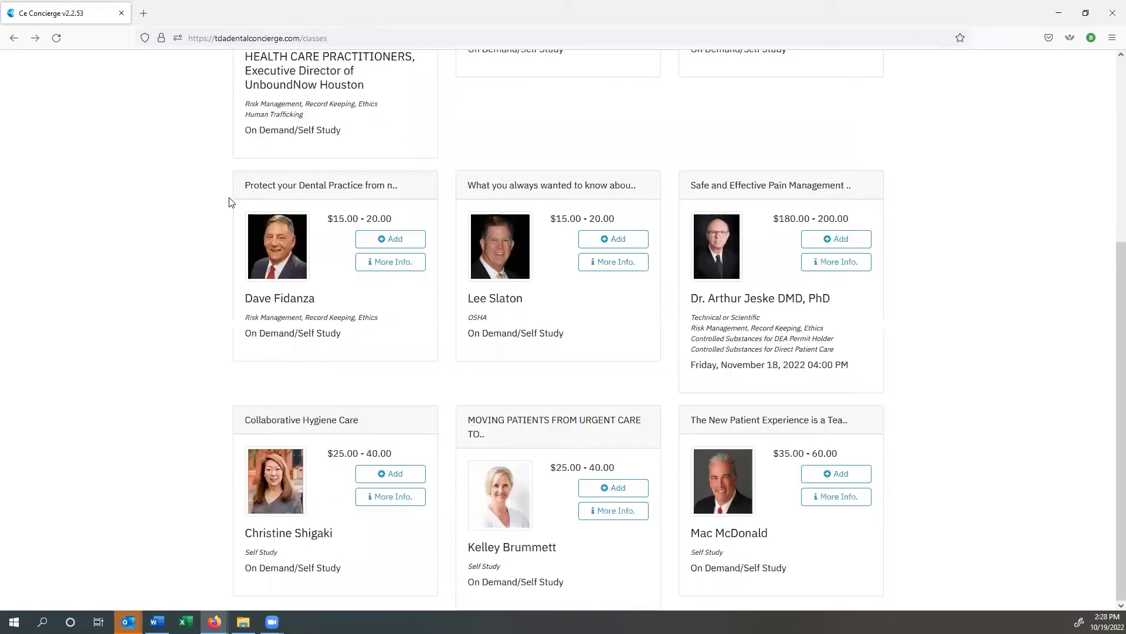
scroll(228, 202, up, 5)
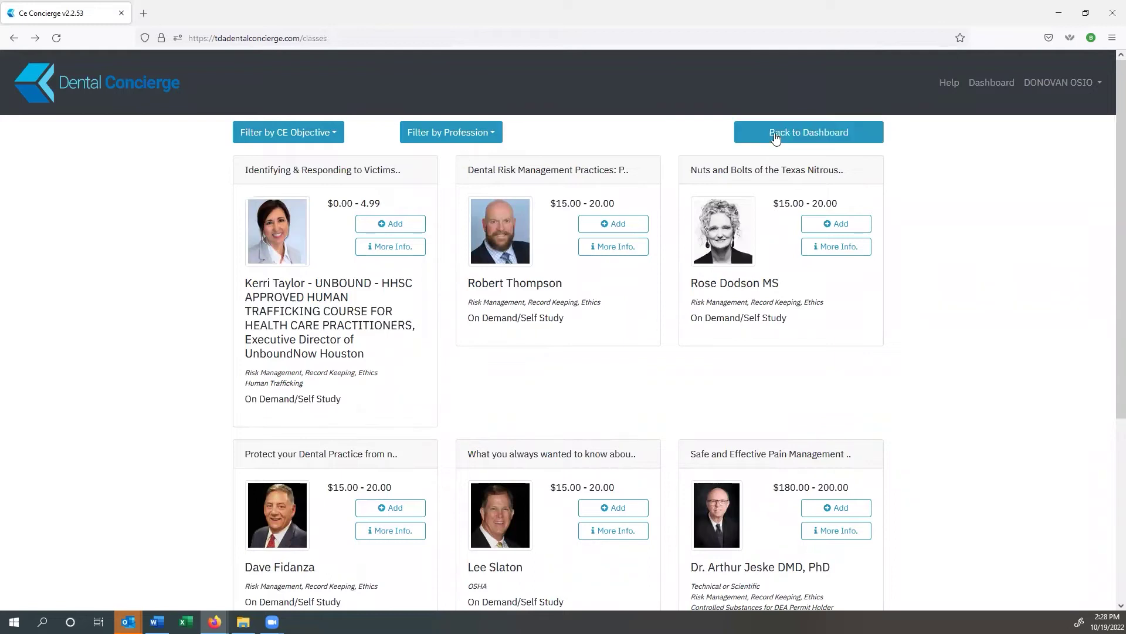
click(739, 136)
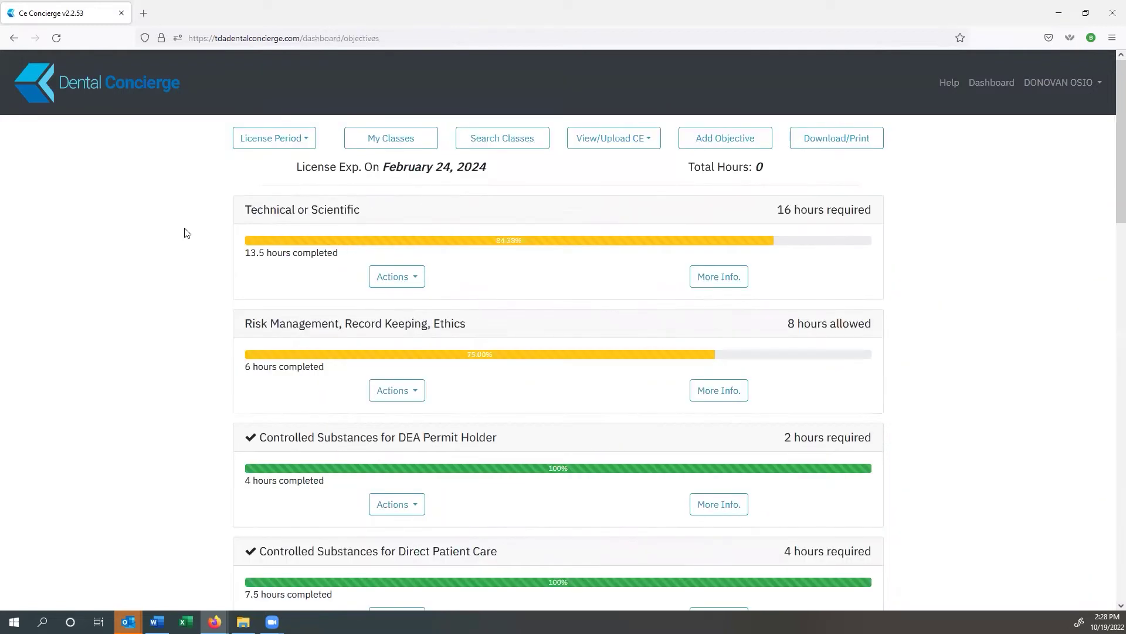
click(392, 138)
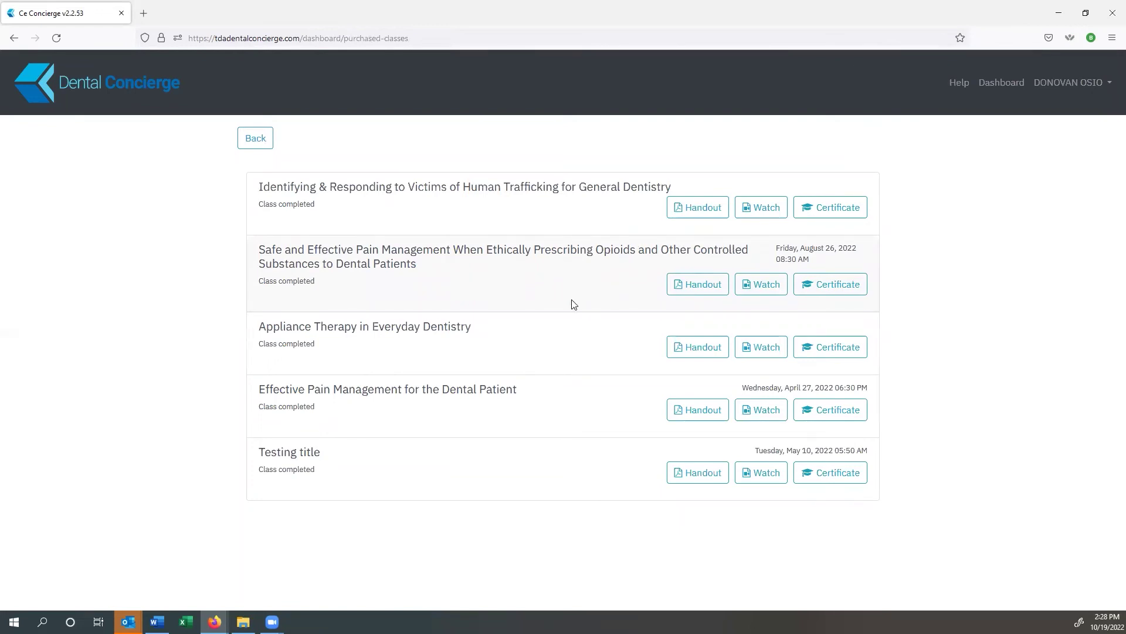
click(760, 284)
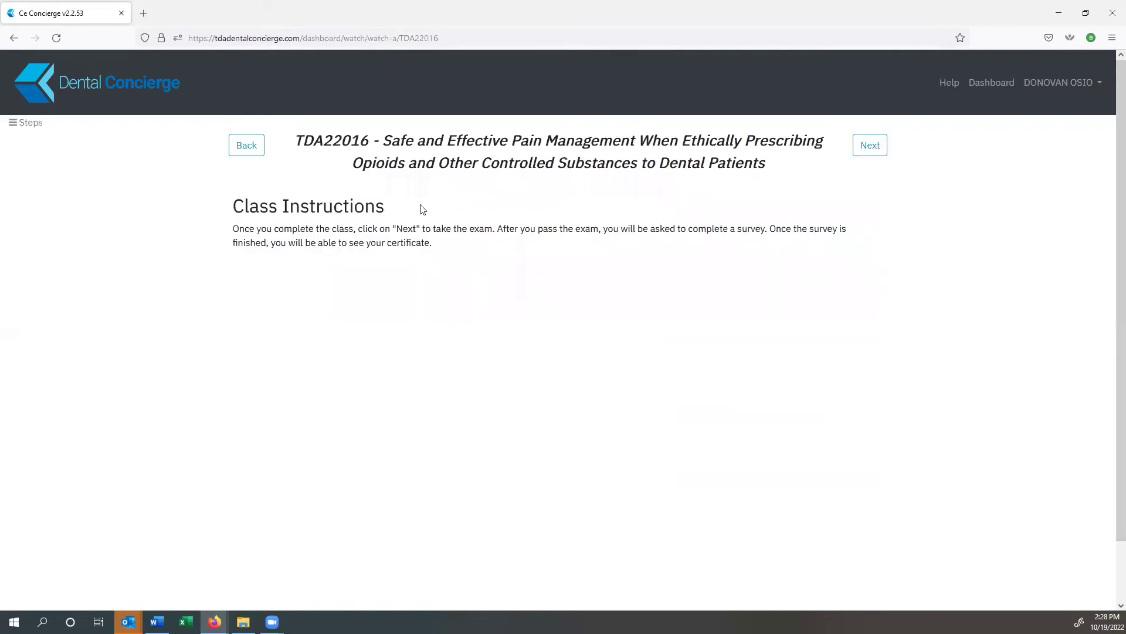
Advance past the instructions, video and license-period steps to open the 4-hour completion certificate.
click(878, 146)
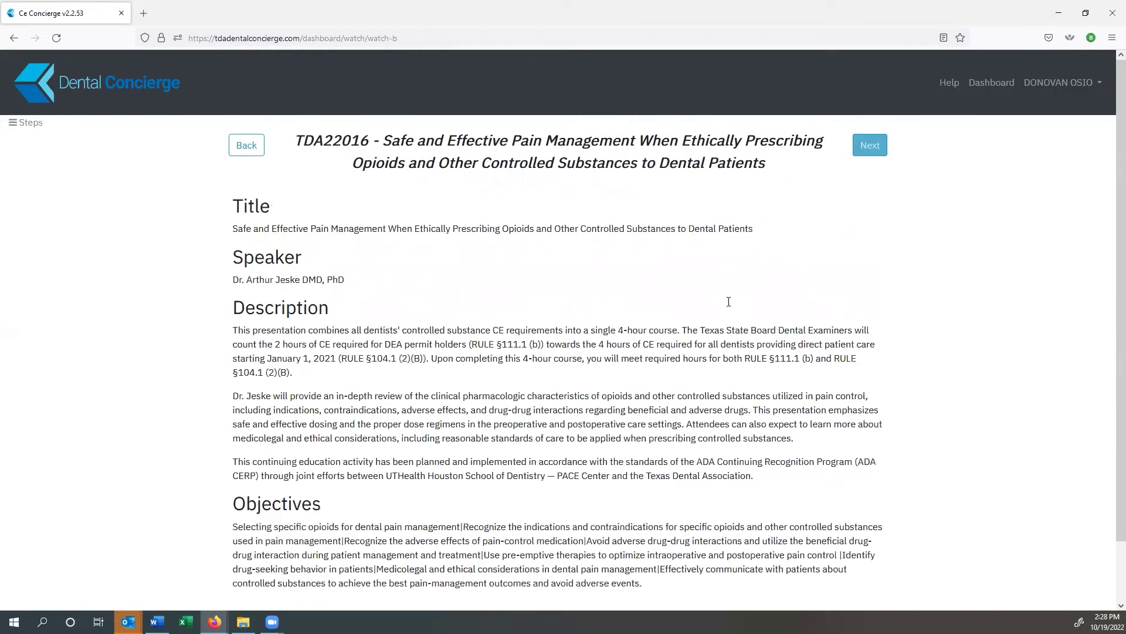
scroll(663, 264, down, 1)
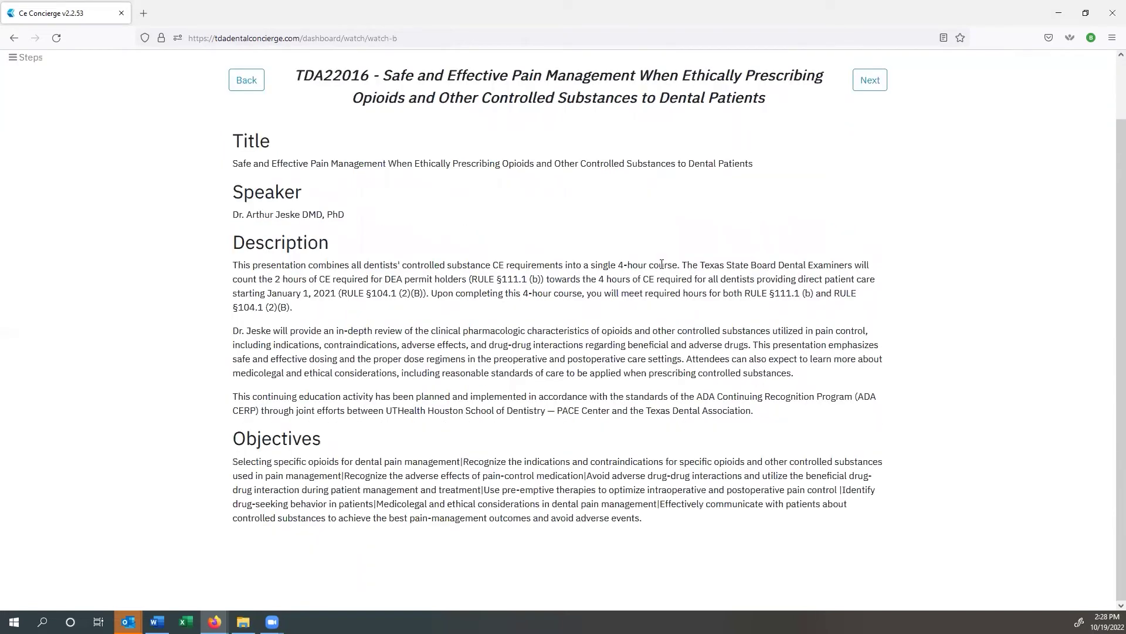
scroll(866, 150, up, 1)
click(867, 145)
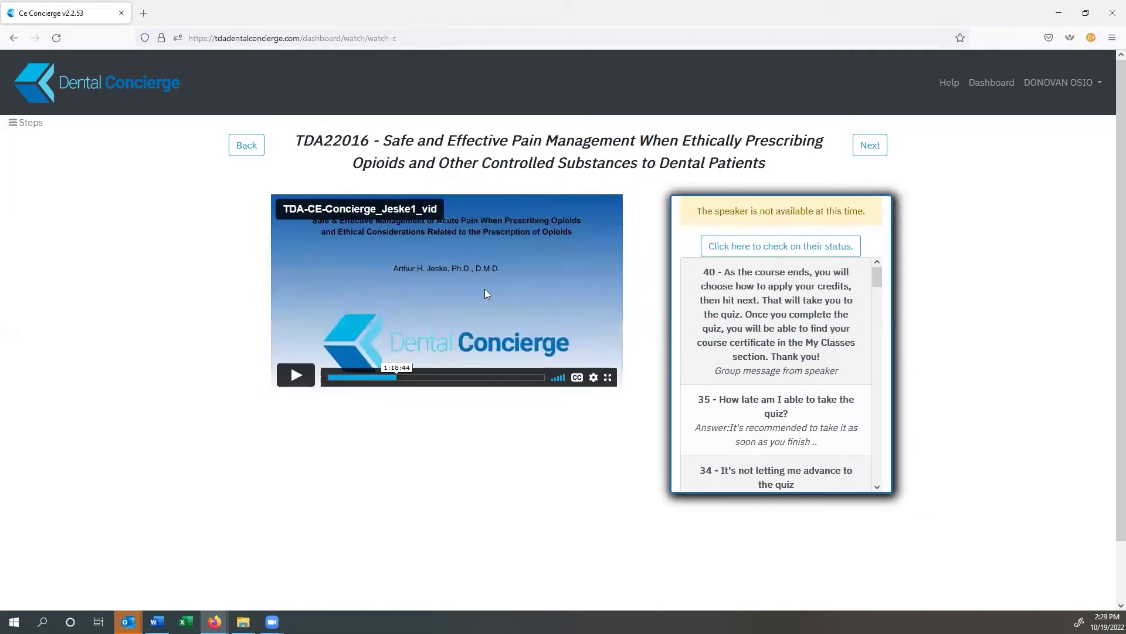
click(870, 145)
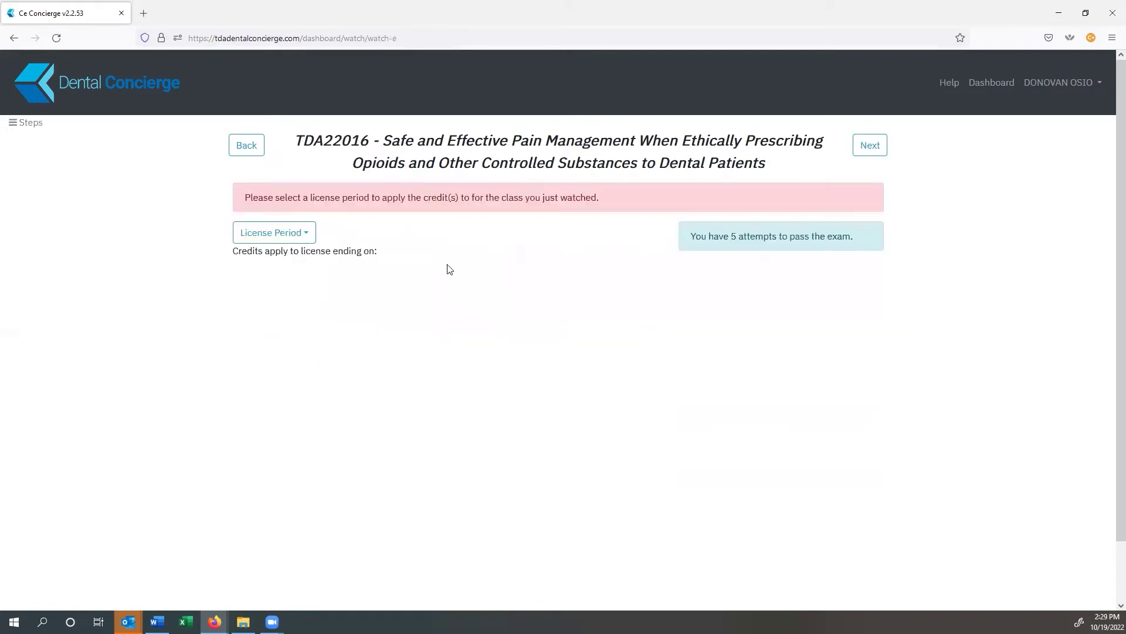
click(870, 145)
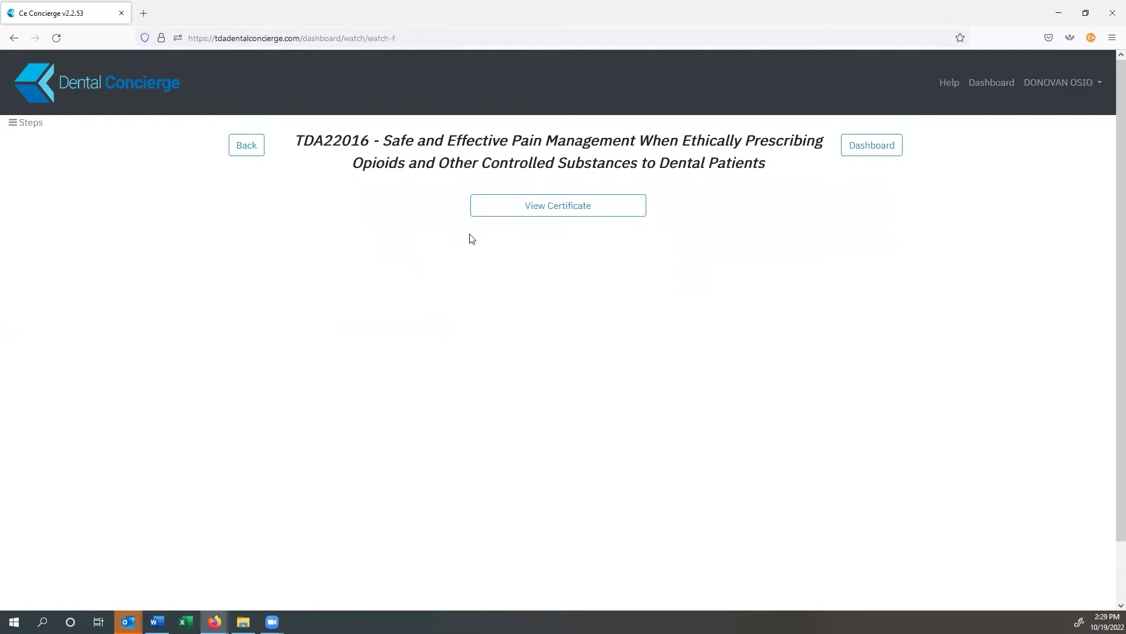
click(543, 212)
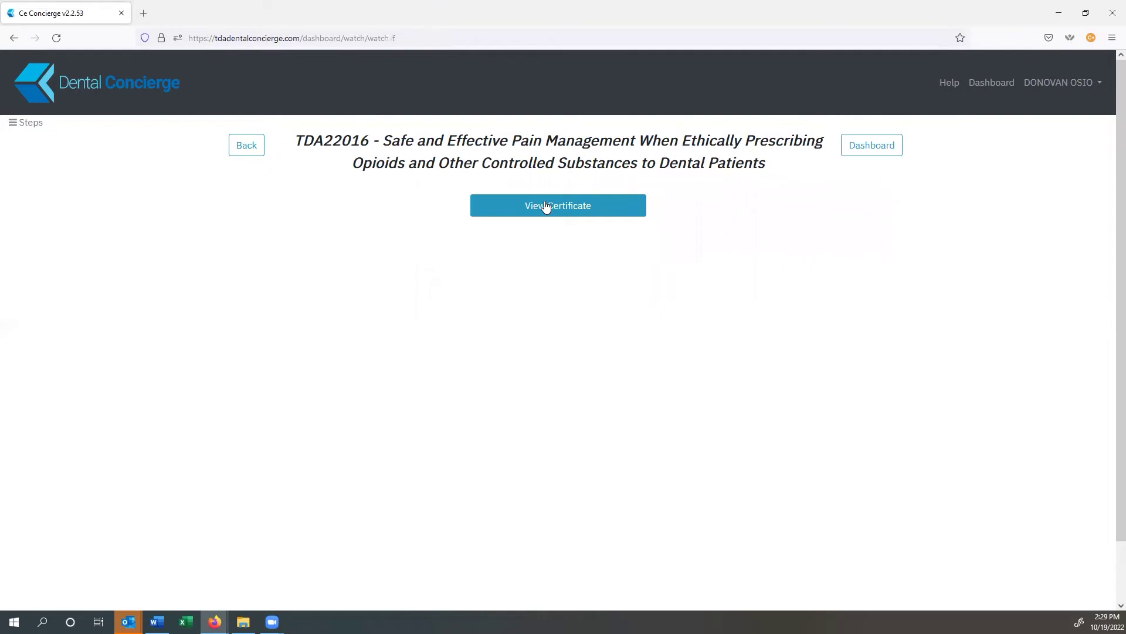
click(544, 203)
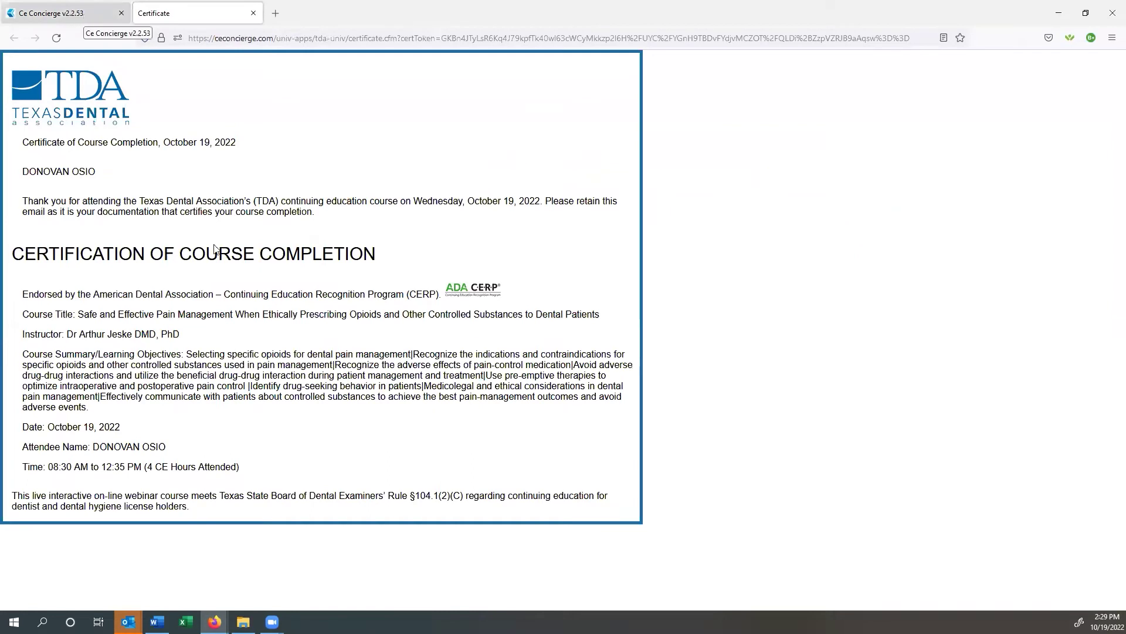
Switch back to the Ce Concierge tab and return to the objectives dashboard.
click(85, 17)
click(1001, 87)
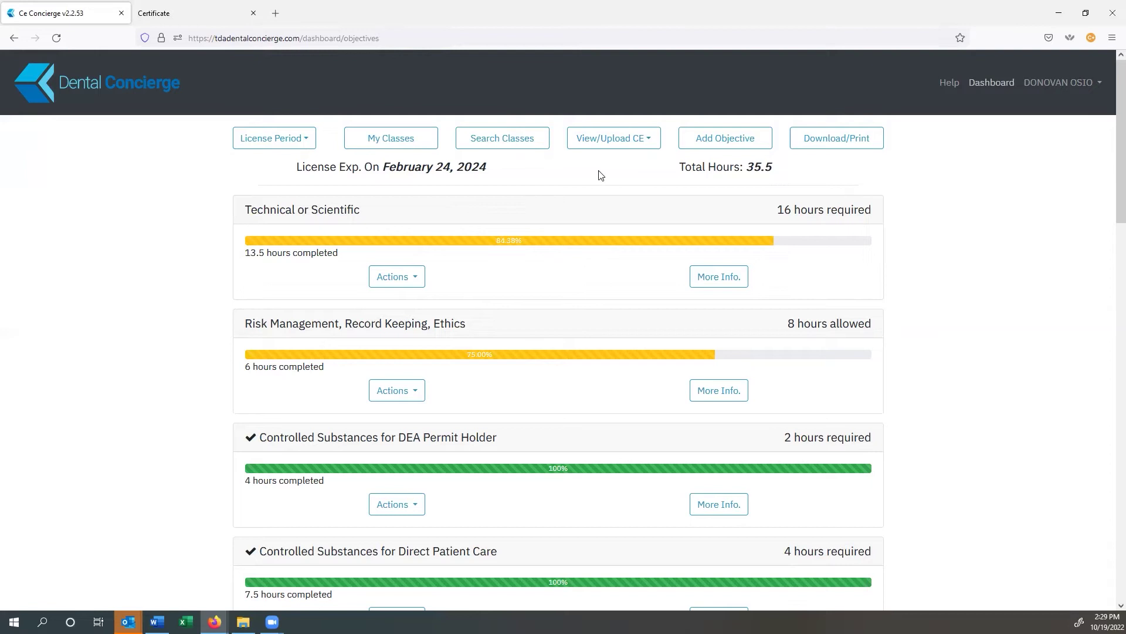
Start a Technical or Scientific CE entry titled 'Pulling Teeth 101' with its speaker, dated 2022-10-01.
click(405, 282)
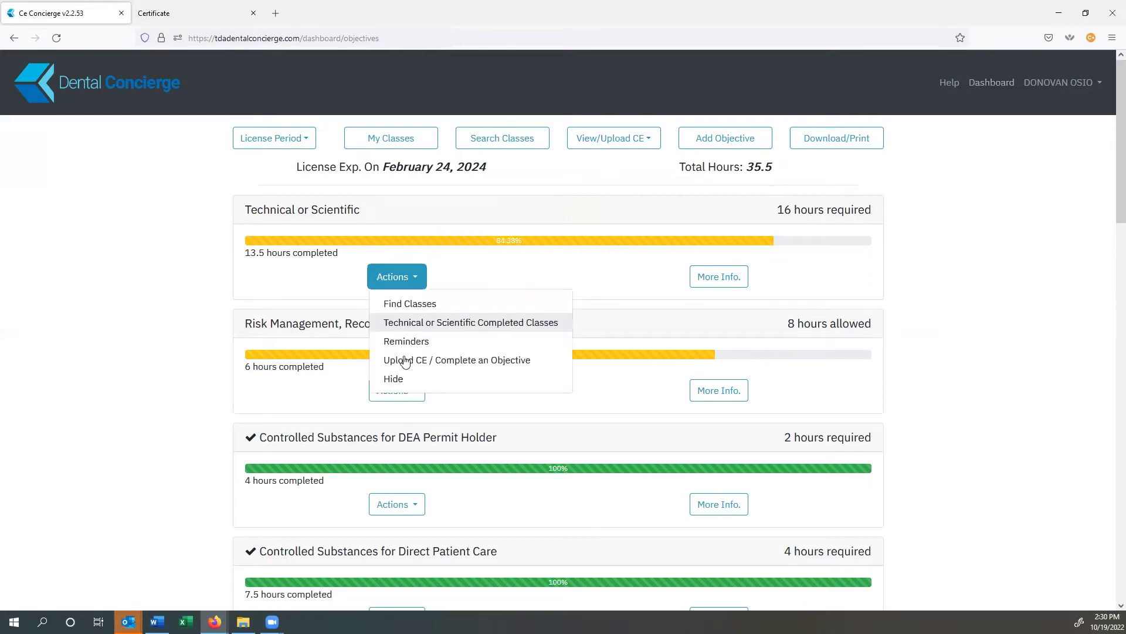
click(405, 360)
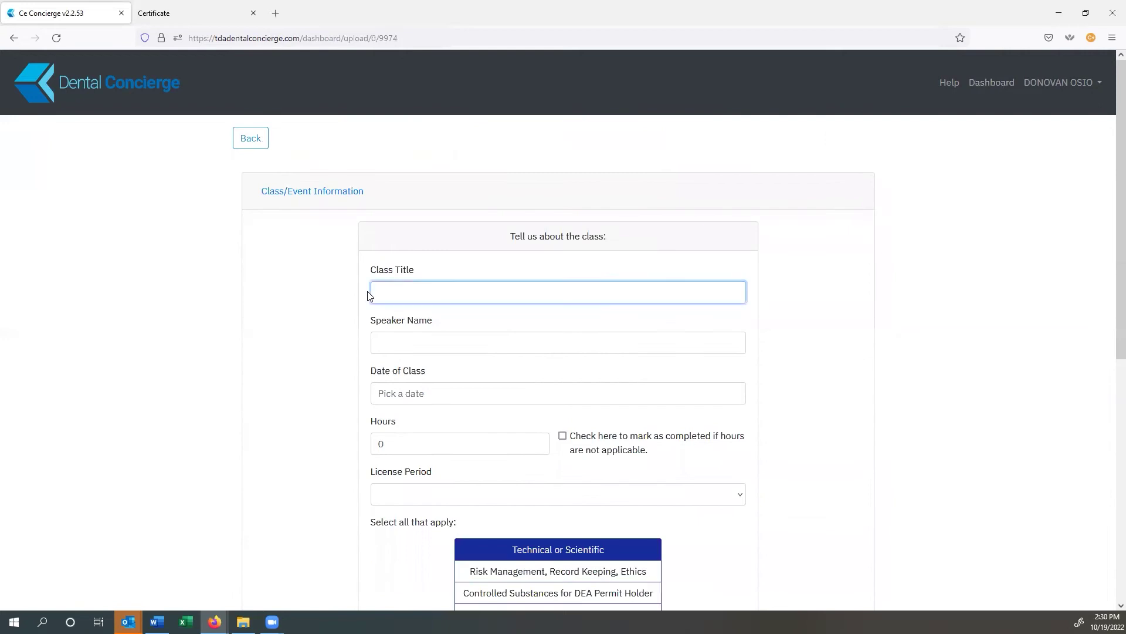
text(Pulling Teeth 101)
click(408, 343)
text(Dr. )
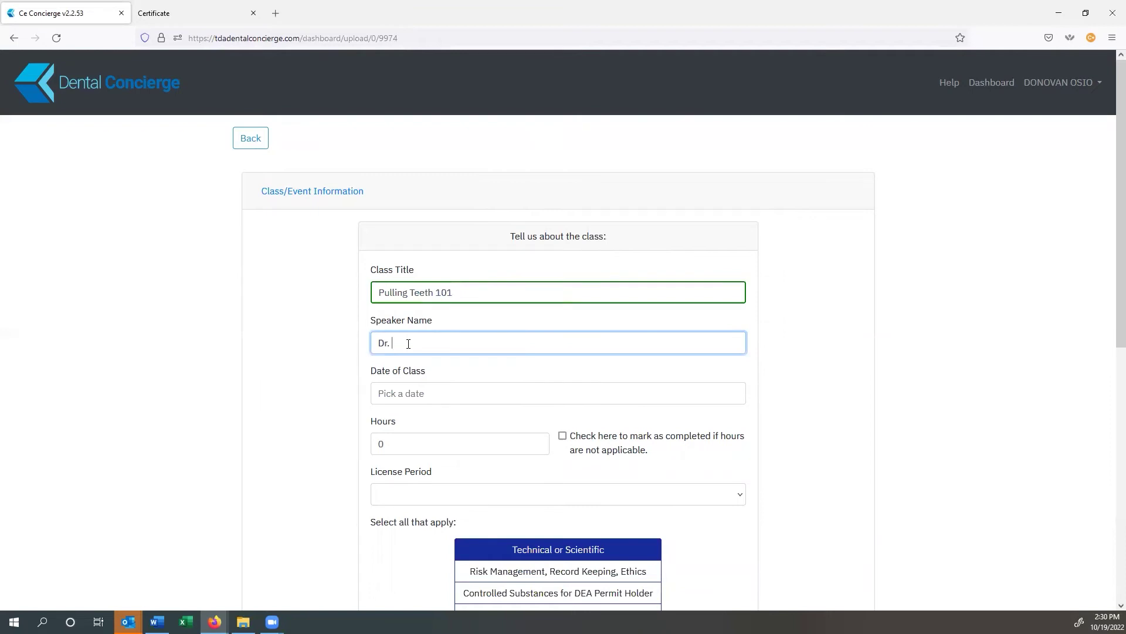
text(Dental)
click(419, 390)
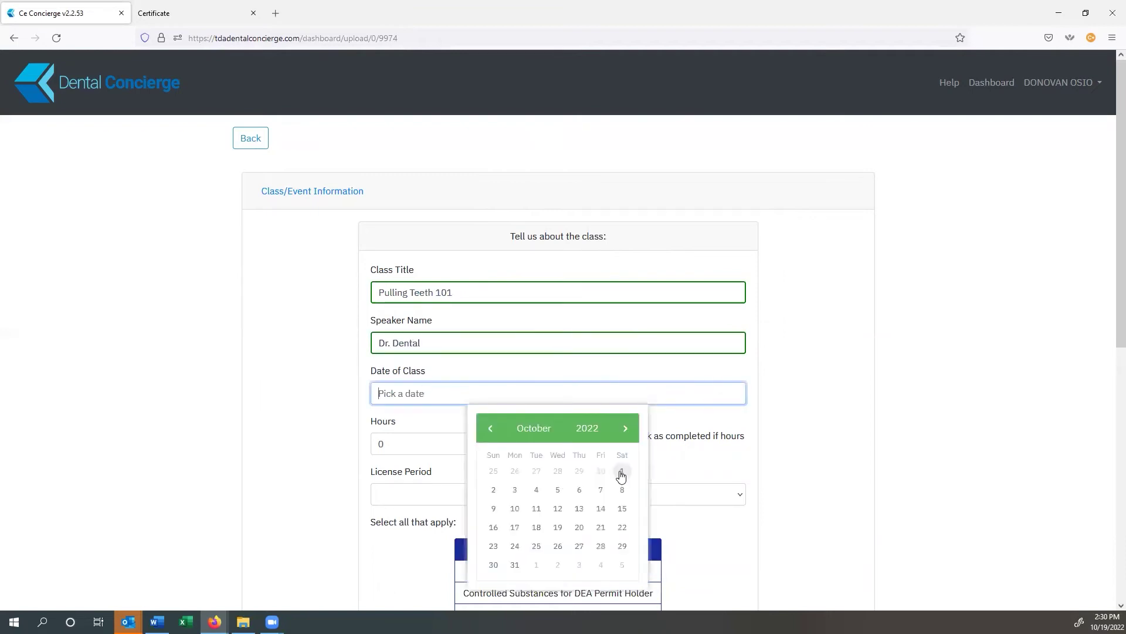
click(495, 460)
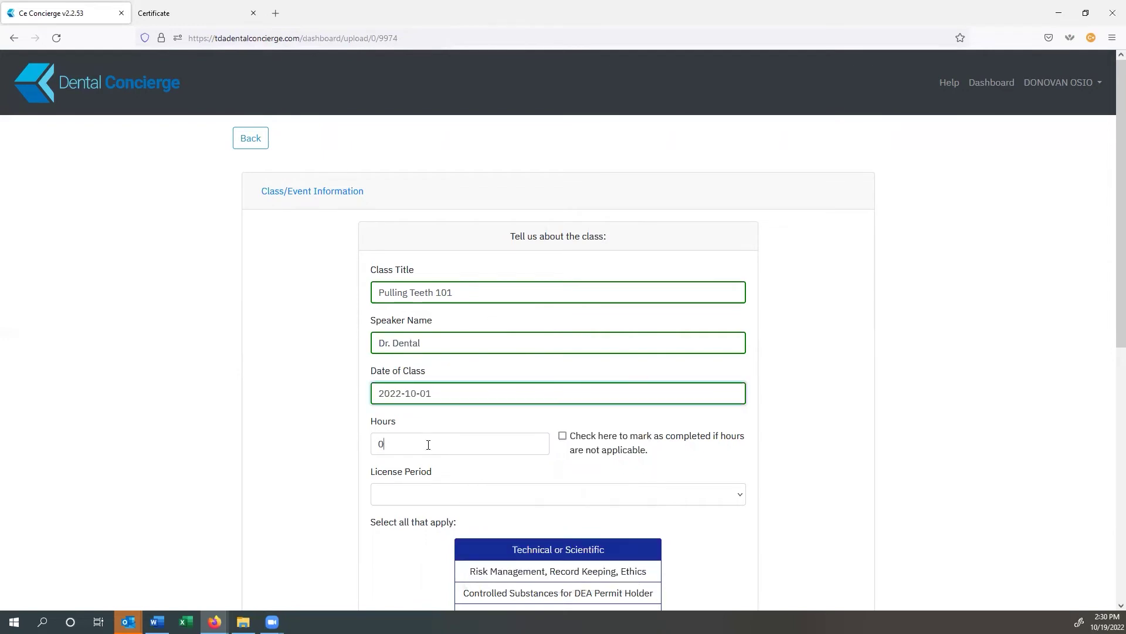
Enter 2 class hours, assign the February 24, 2024 license period, and save the class.
click(428, 445)
text(2)
scroll(297, 435, down, 4)
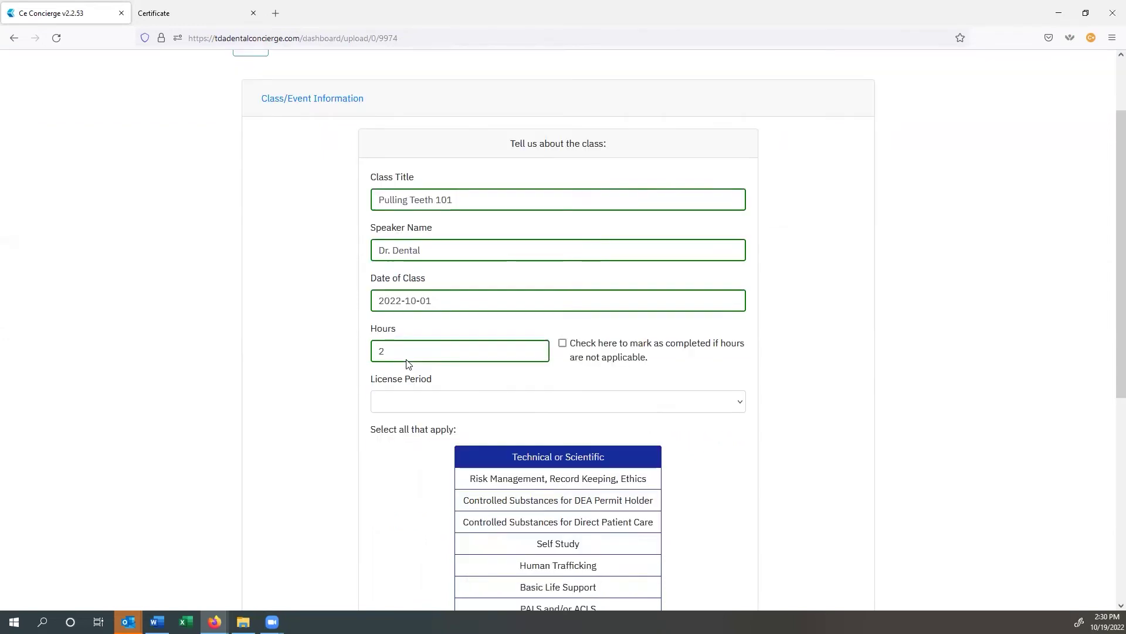
scroll(402, 379, down, 1)
click(405, 378)
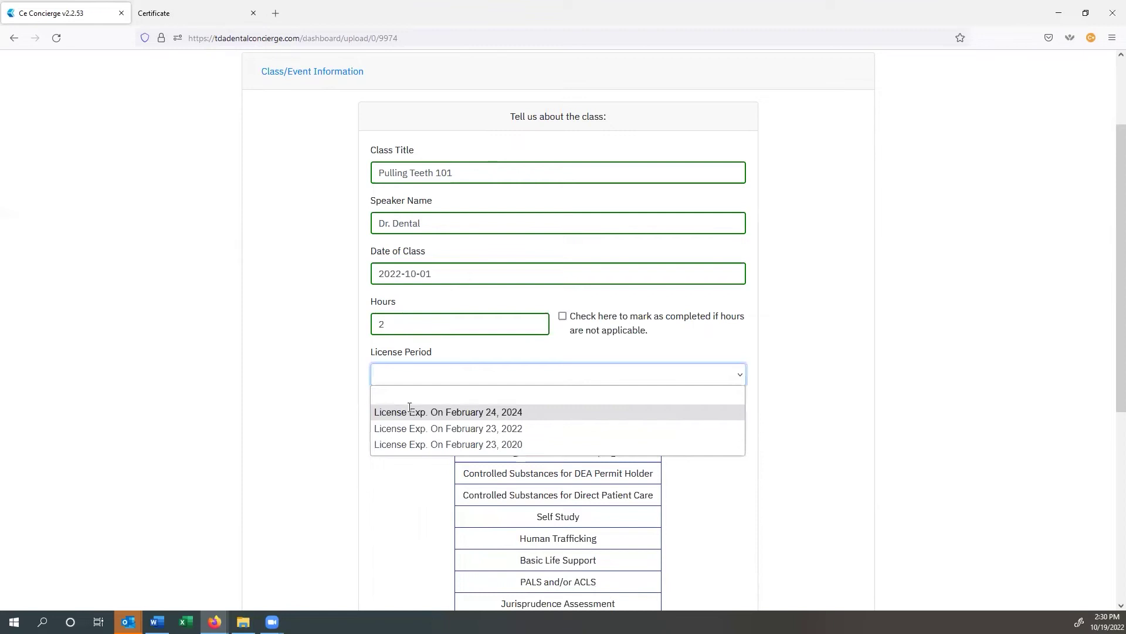
click(409, 412)
scroll(379, 347, down, 2)
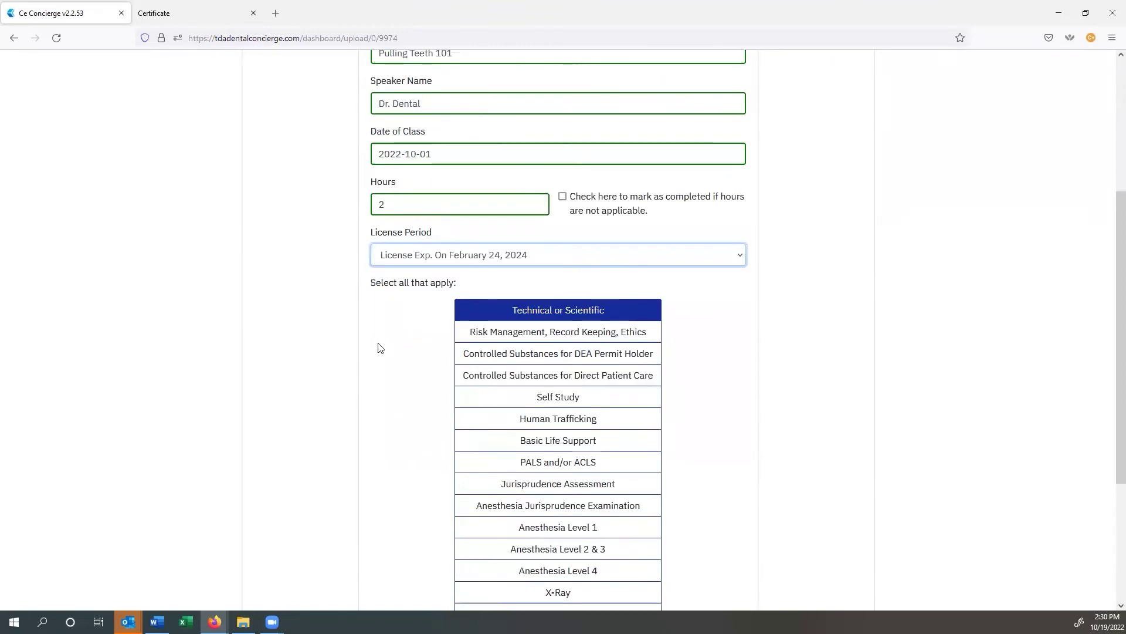
scroll(387, 352, down, 3)
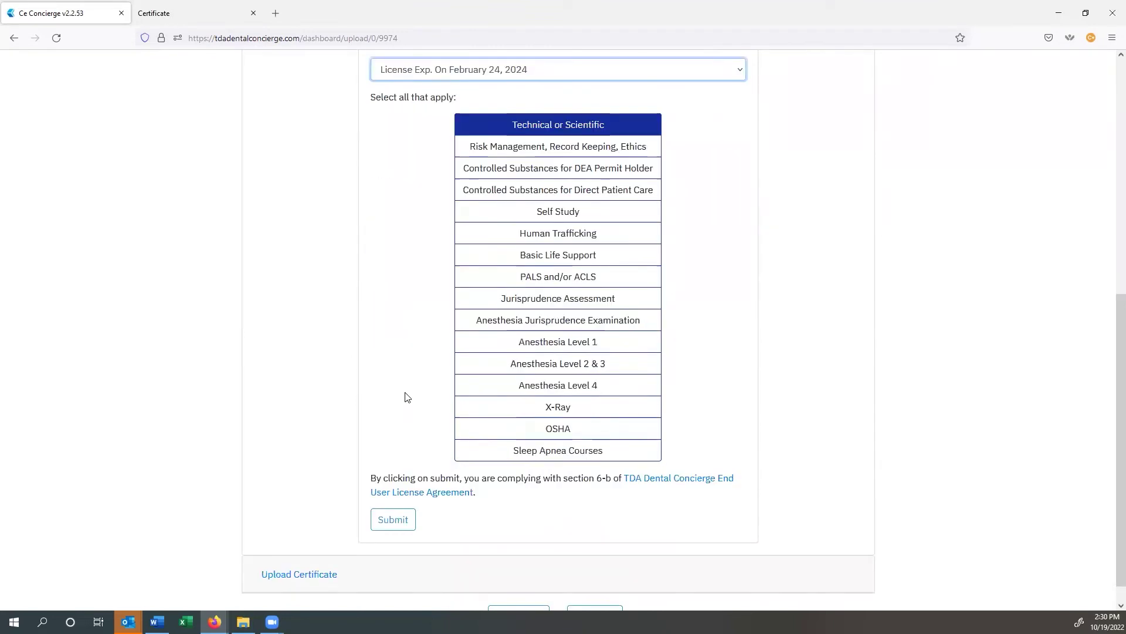
click(394, 498)
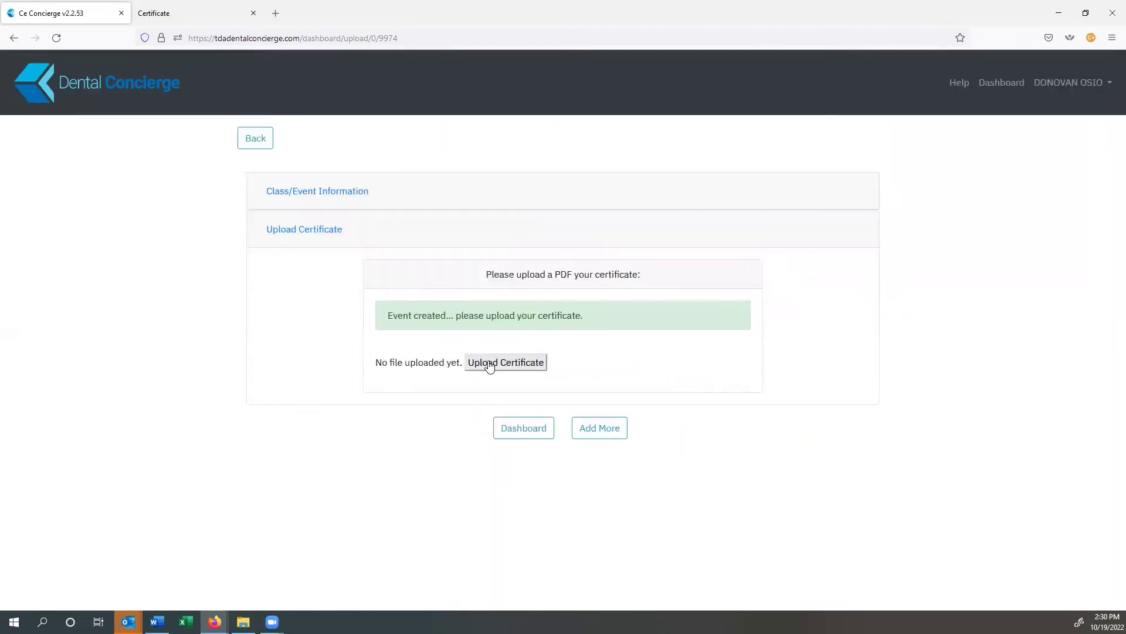
Attach Certificate.pdf, preview it, and return to the dashboard now showing 37.5 total hours.
click(490, 364)
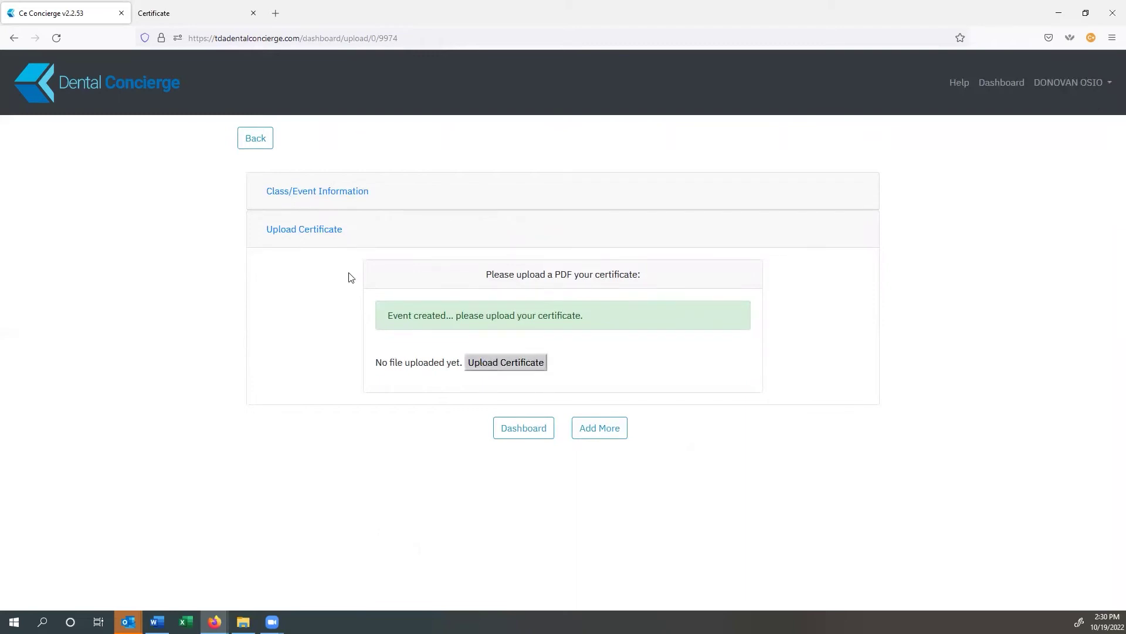
scroll(50, 120, up, 2)
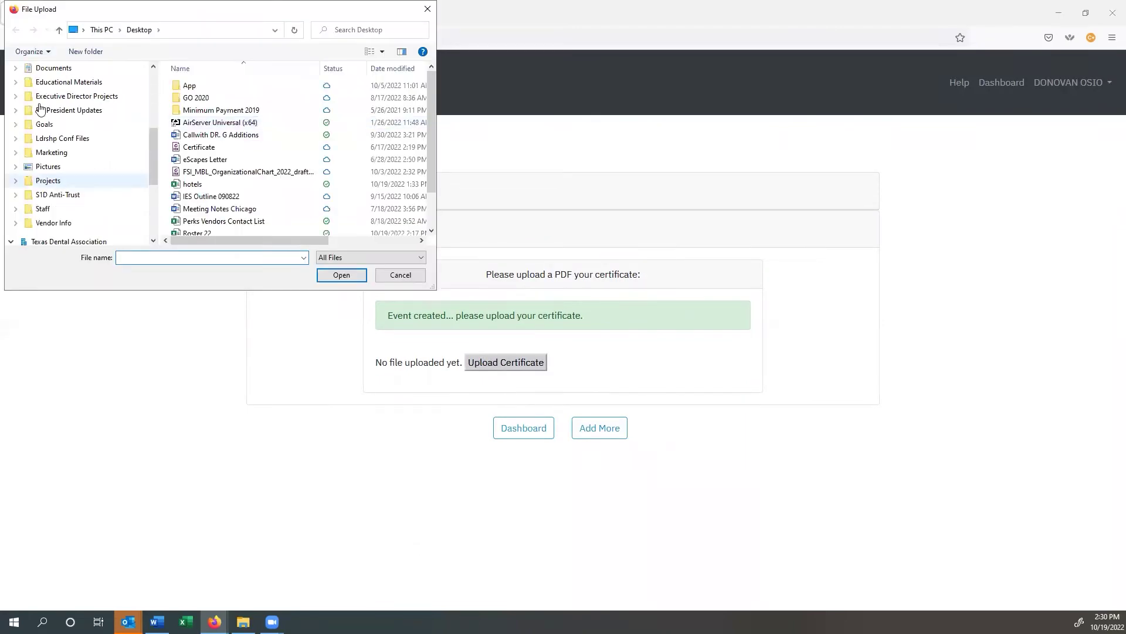
double_click(199, 147)
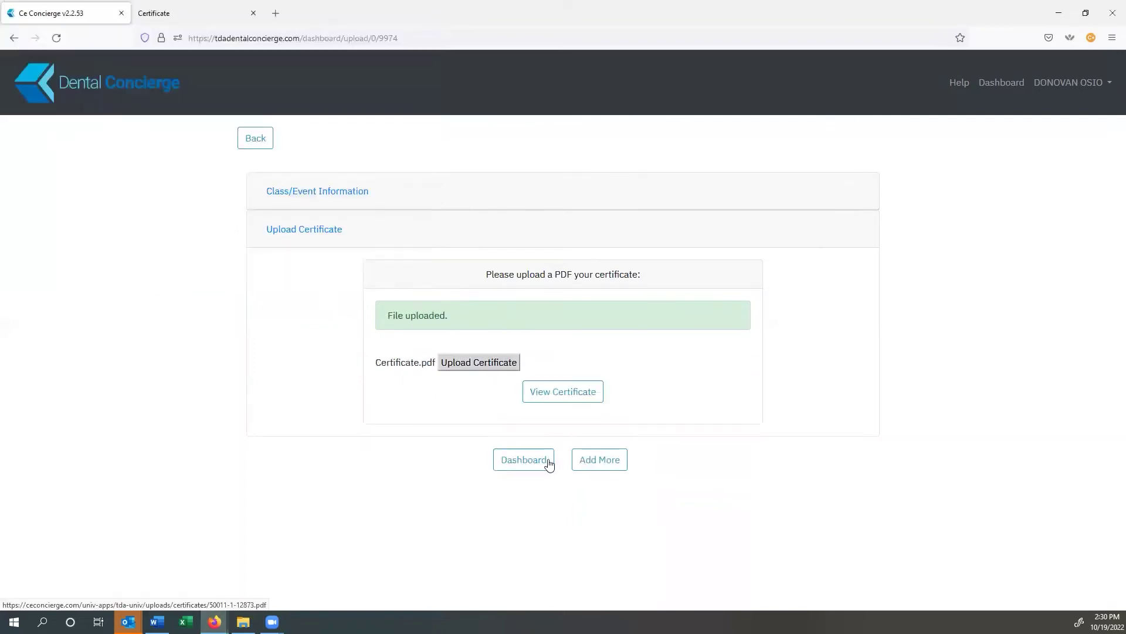
click(563, 393)
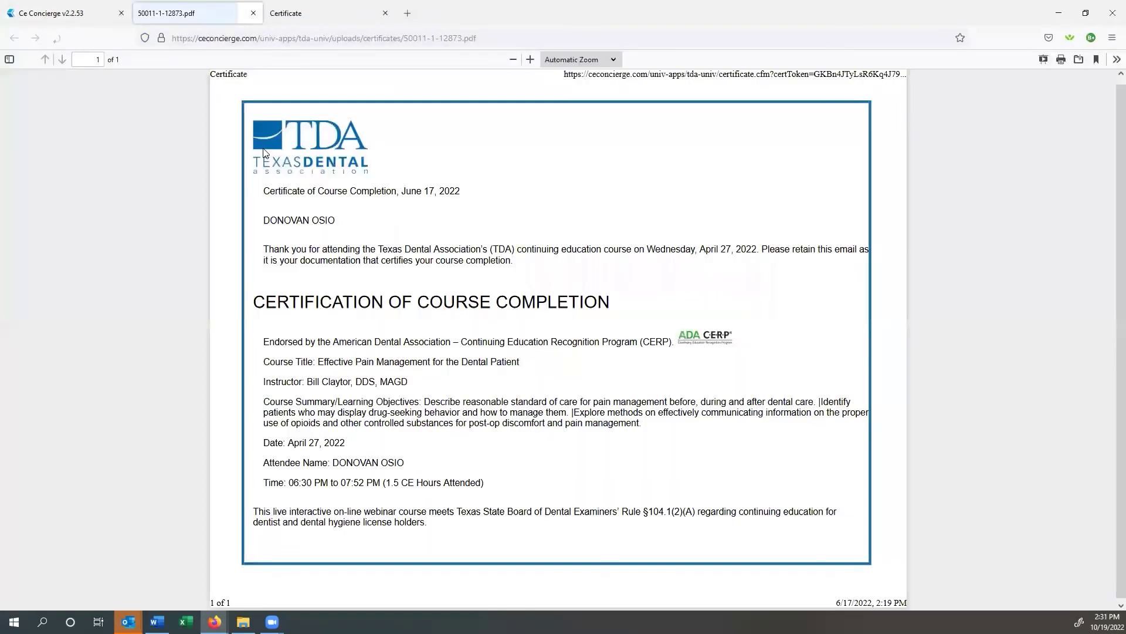
key(ctrl+shift+Tab)
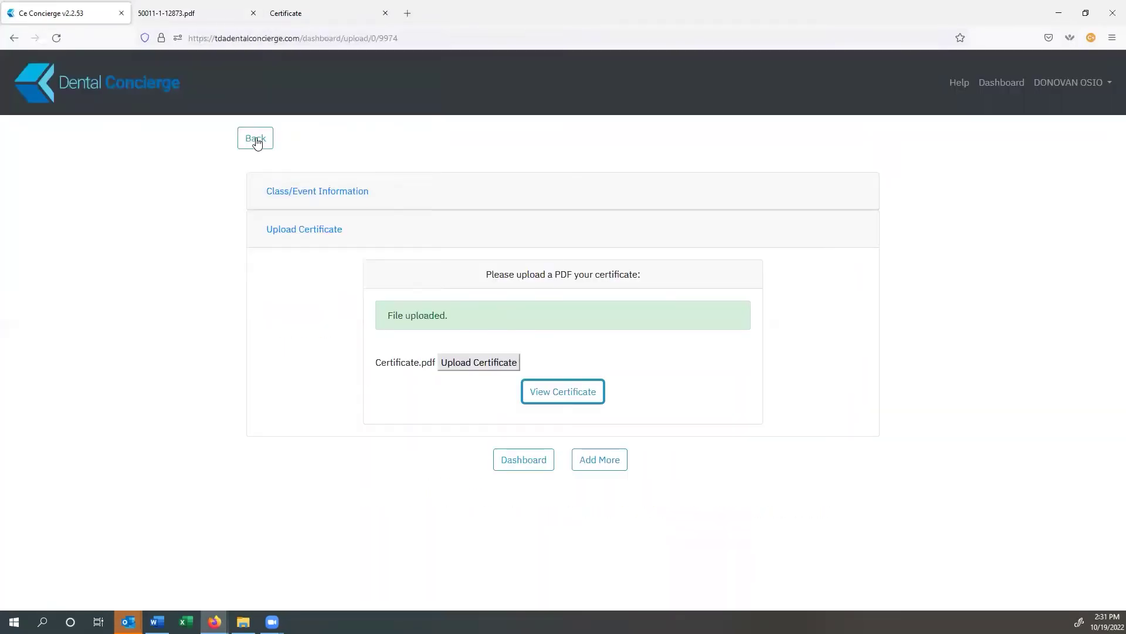
click(257, 141)
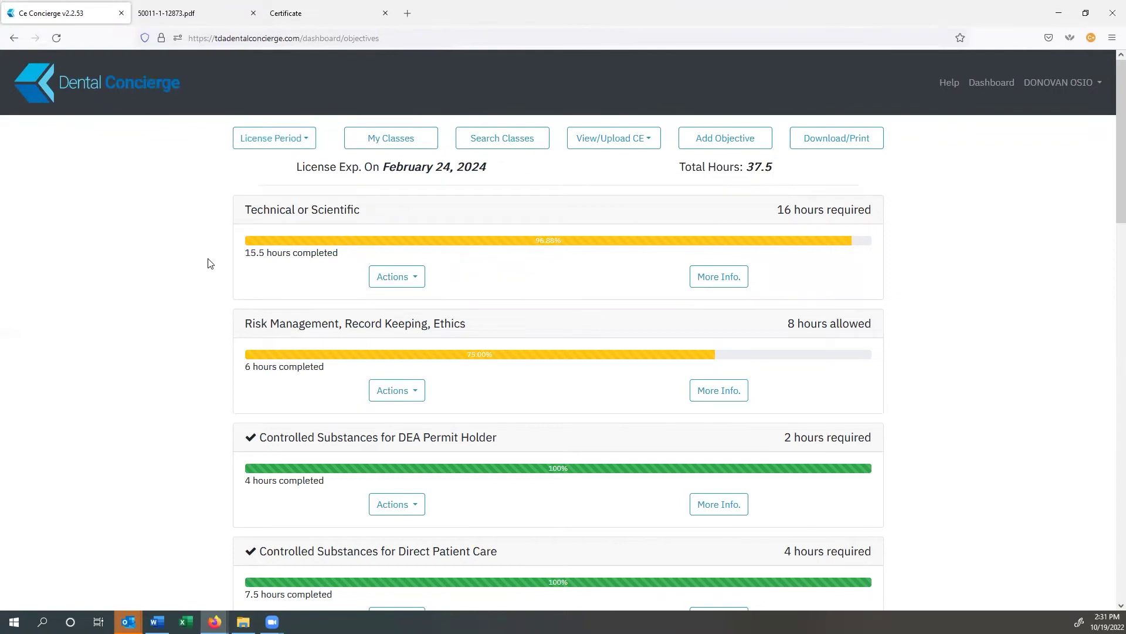
Hide the Anesthesia Level 4 objective from the dashboard.
scroll(208, 263, down, 4)
scroll(209, 264, down, 4)
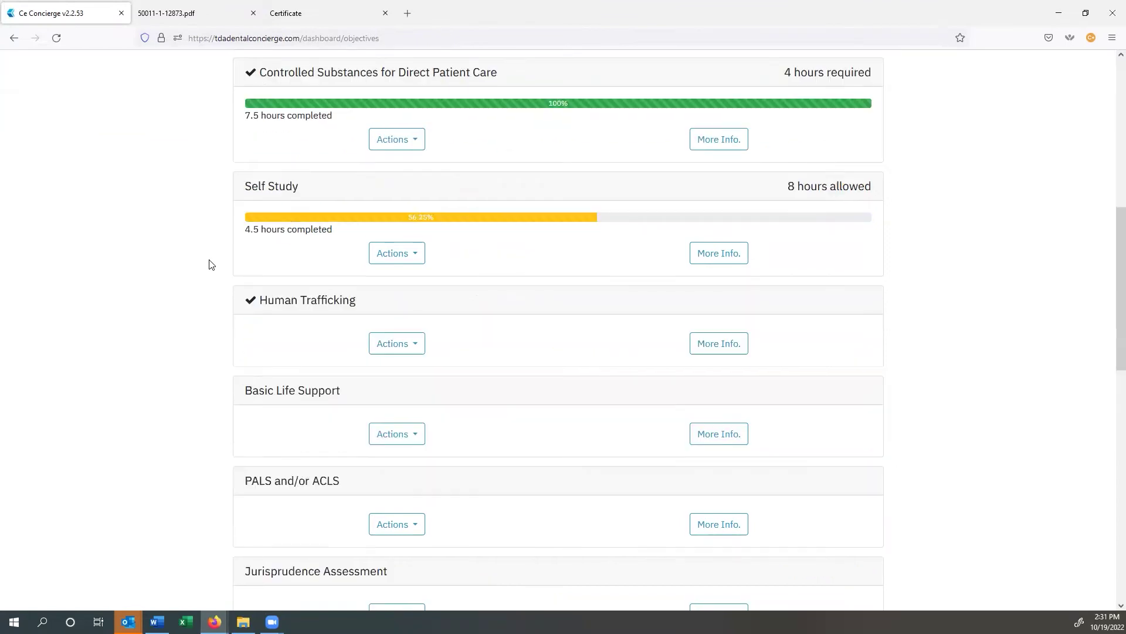
scroll(209, 264, down, 4)
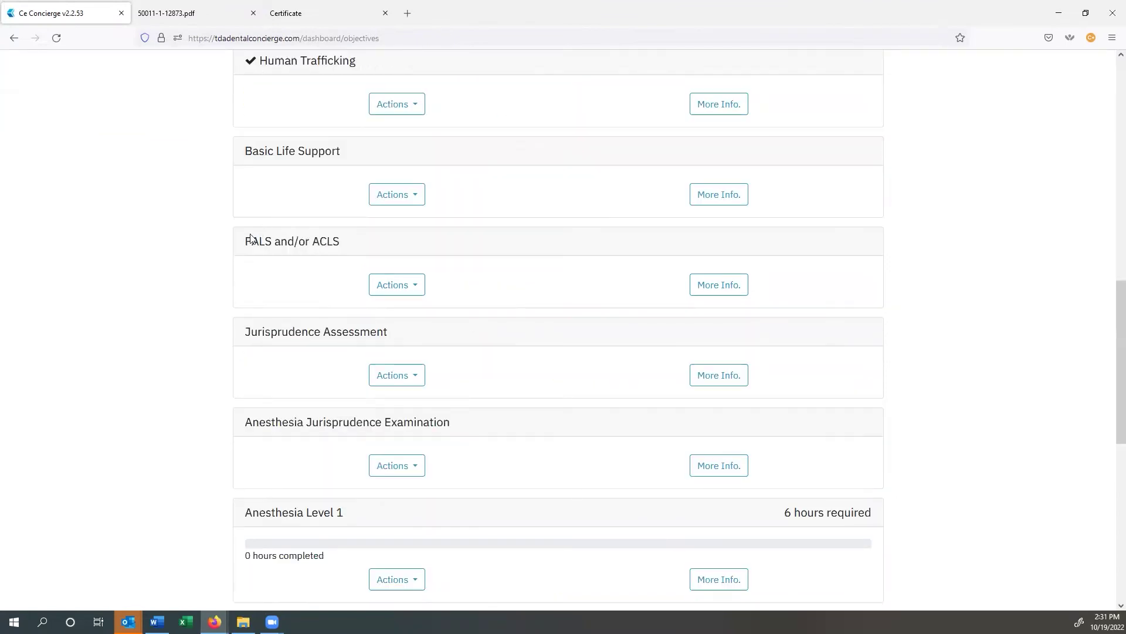
scroll(203, 254, down, 3)
scroll(206, 262, down, 4)
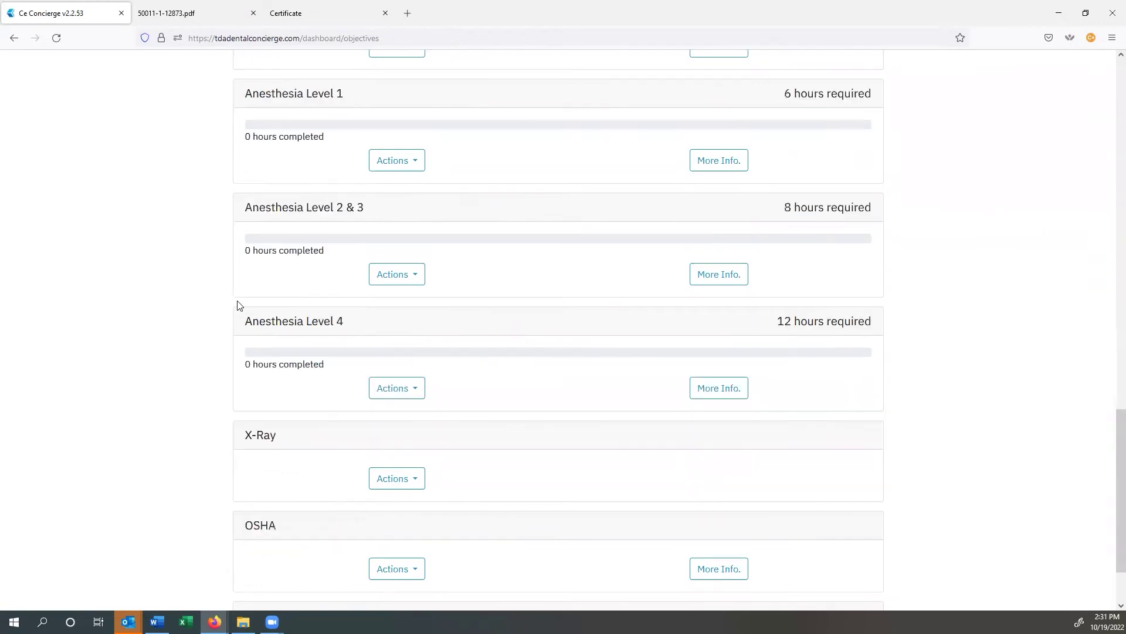
scroll(221, 324, down, 1)
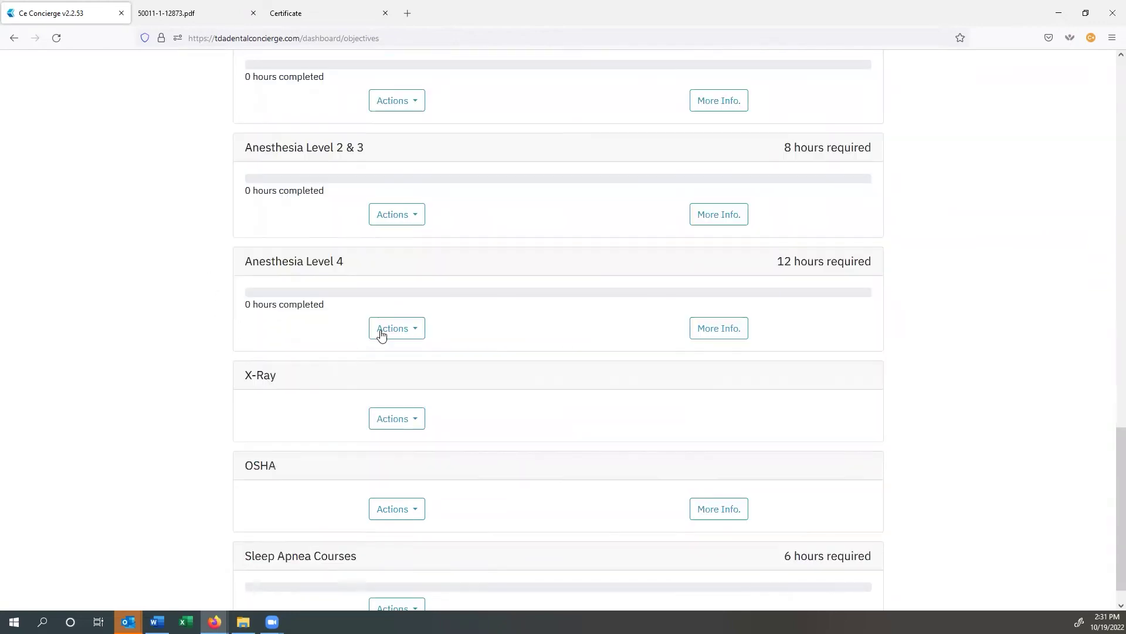
click(413, 332)
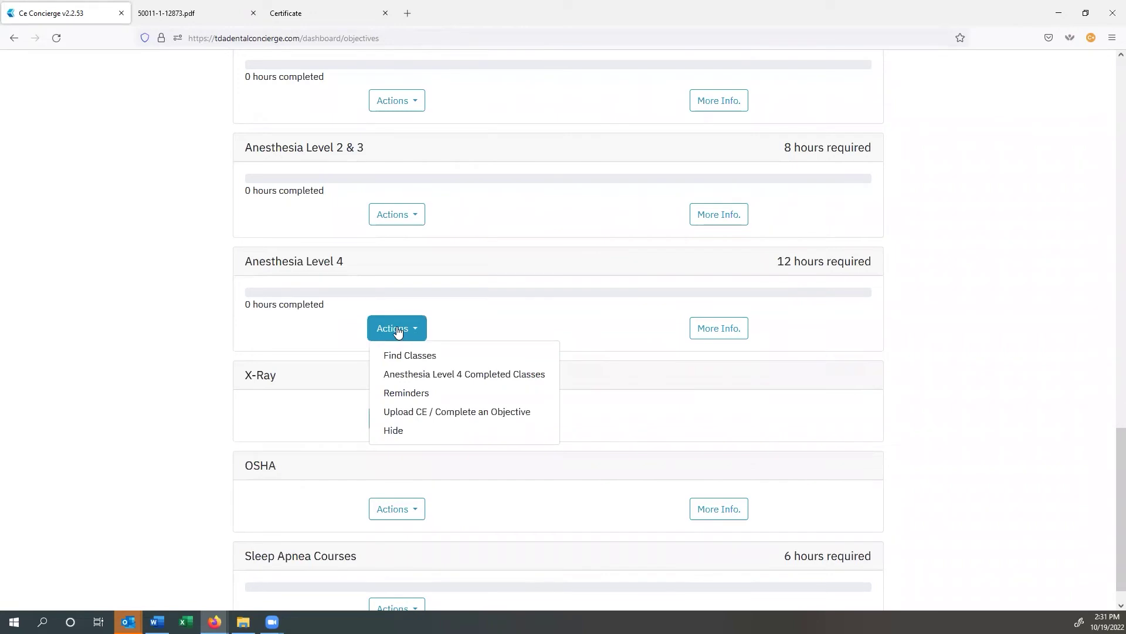
click(393, 432)
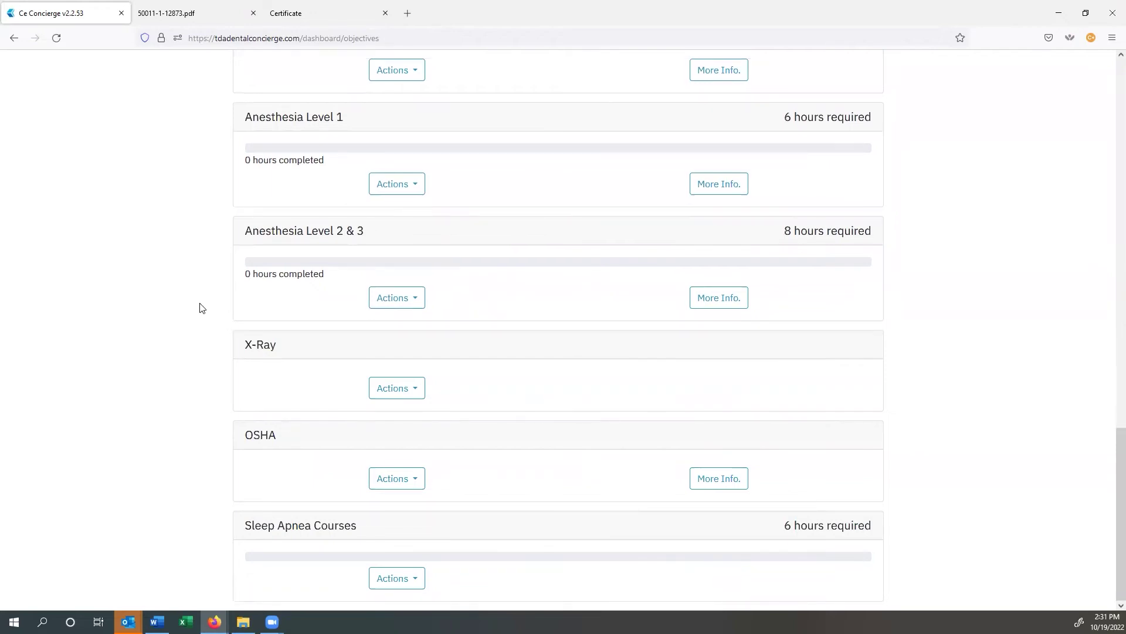
Bring up Anesthesia Level 1 reminders and start a blank new reminder.
scroll(200, 306, up, 1)
scroll(342, 323, up, 2)
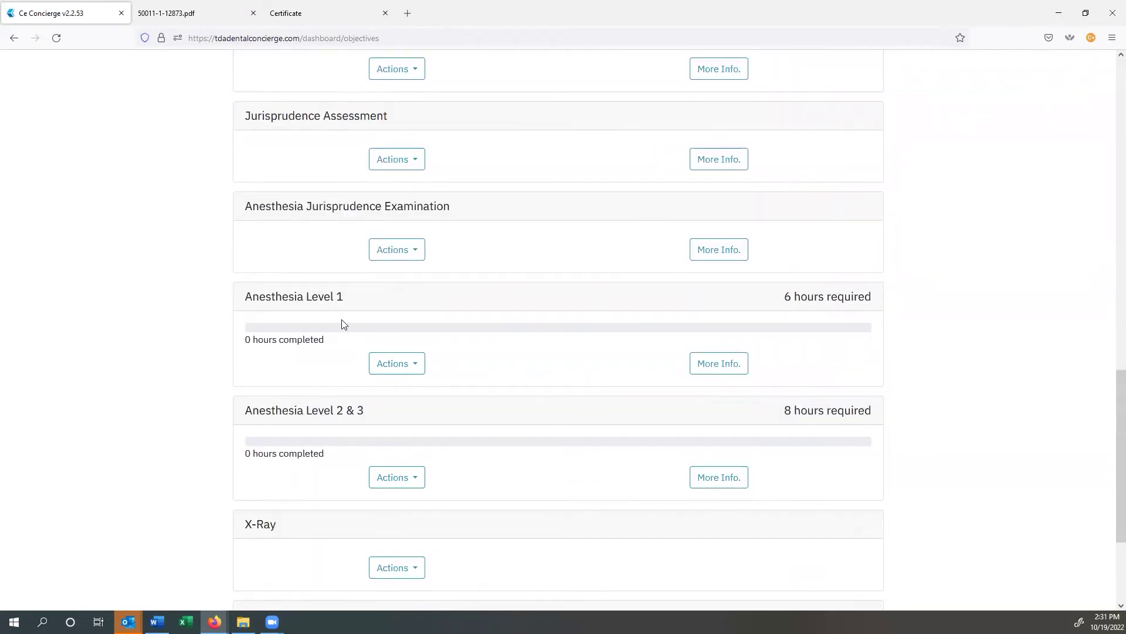
click(399, 364)
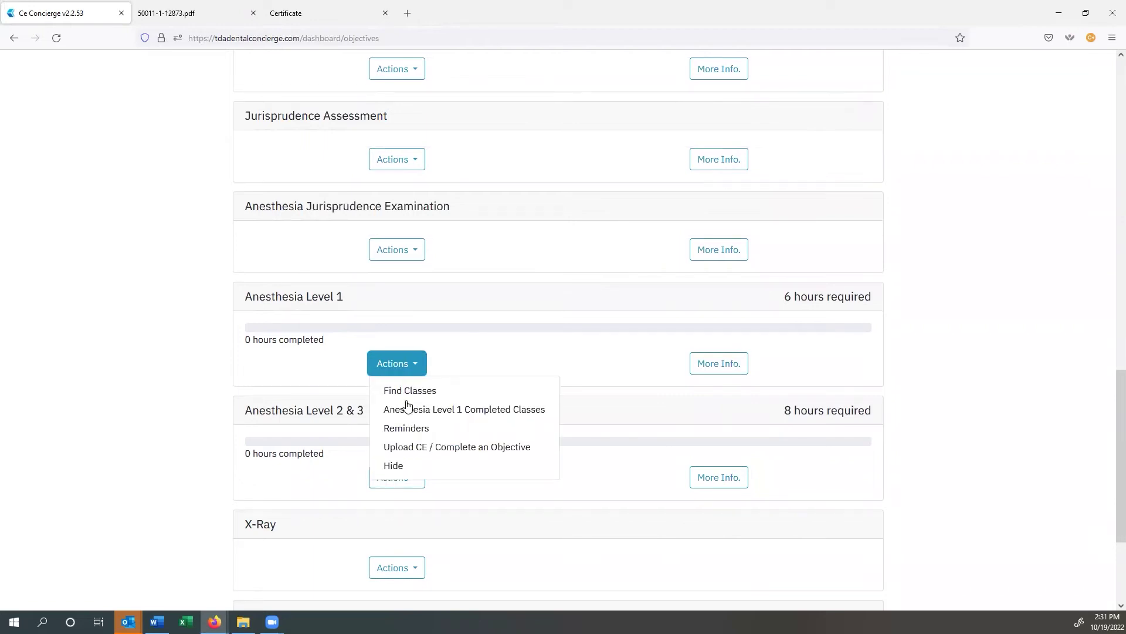
click(405, 428)
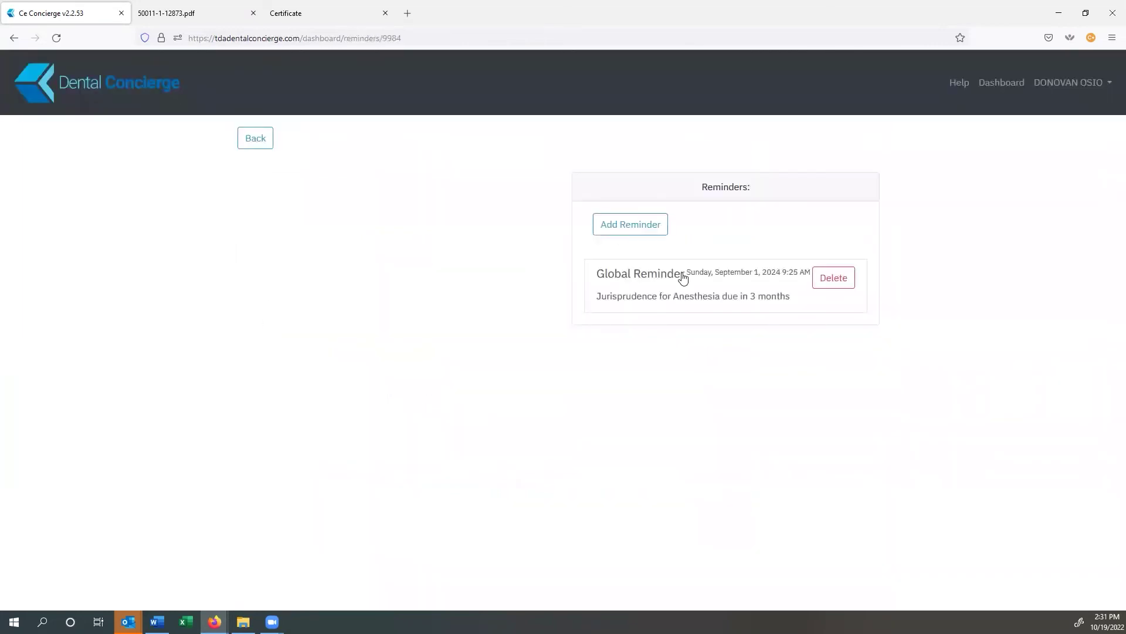
click(620, 226)
Date the new reminder October 26, 2022 and make it a global reminder.
click(332, 230)
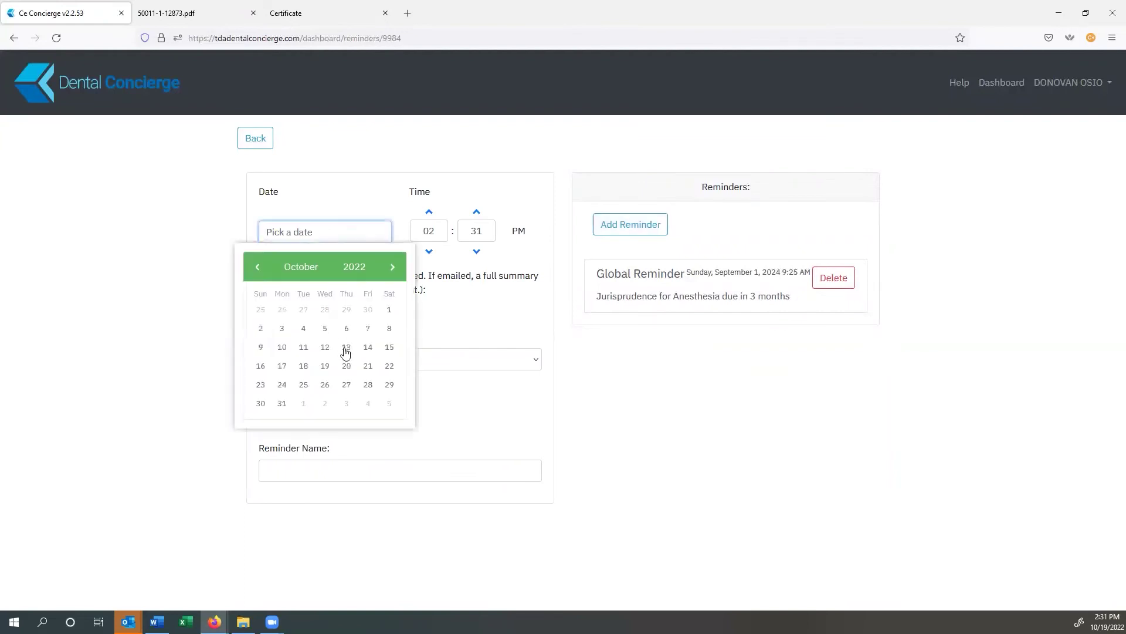
click(326, 385)
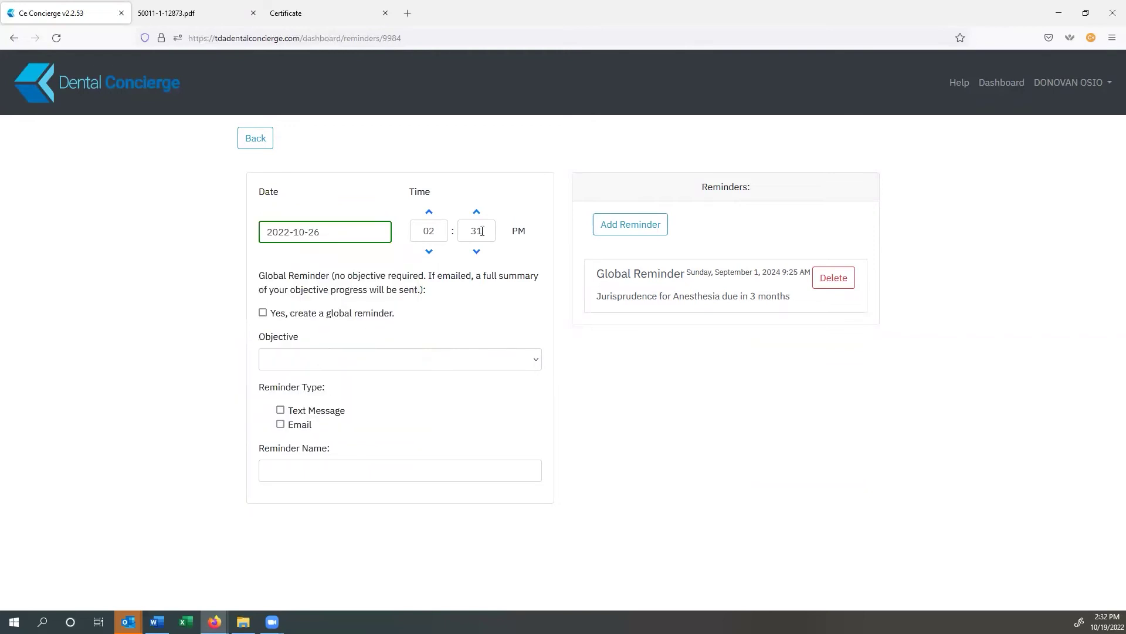
key(Tab)
Send it by text and email, name it 'TAke Anesthesia Course!!!', save, and return to objectives.
key(Tab)
key(space)
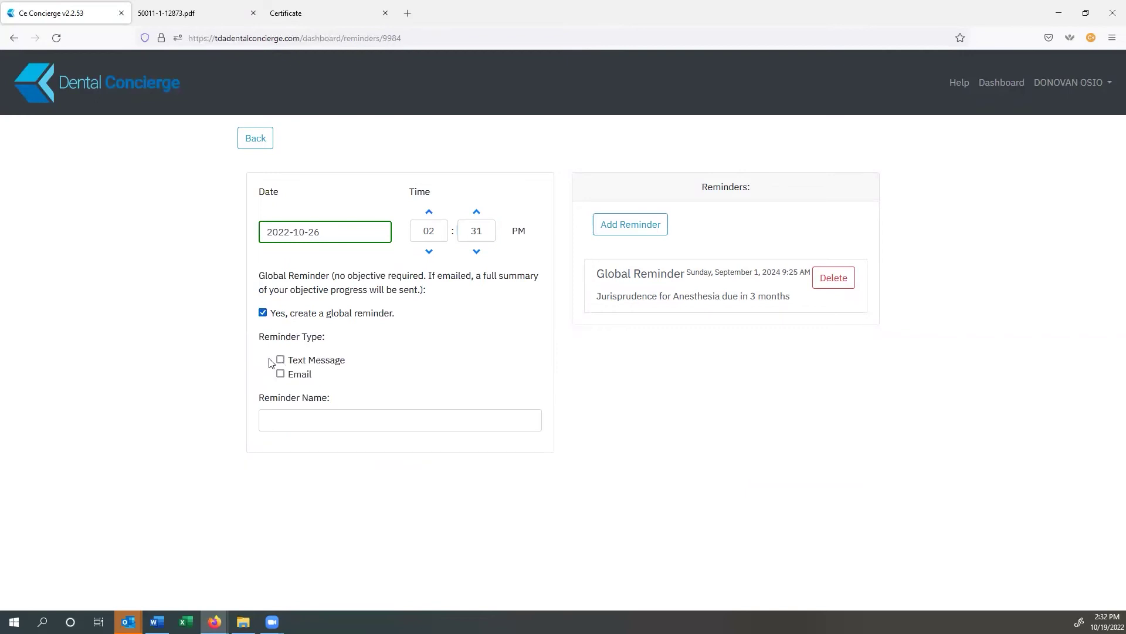
click(281, 359)
key(Tab)
key(space)
key(Tab)
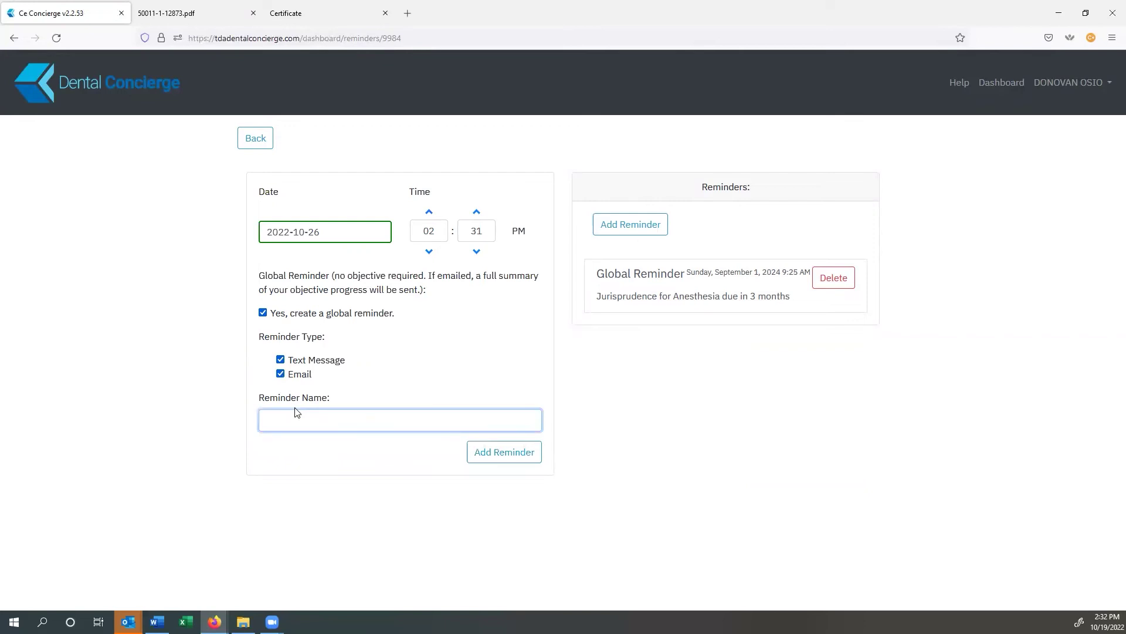
text(TAke Anesthesia Course!!!)
click(517, 457)
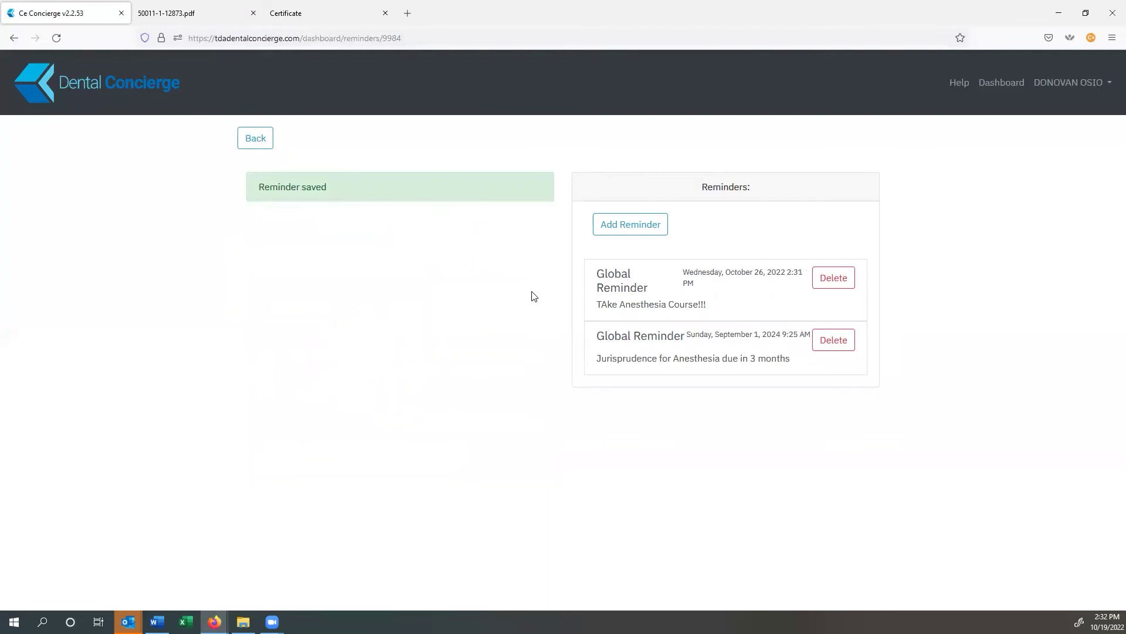
click(262, 141)
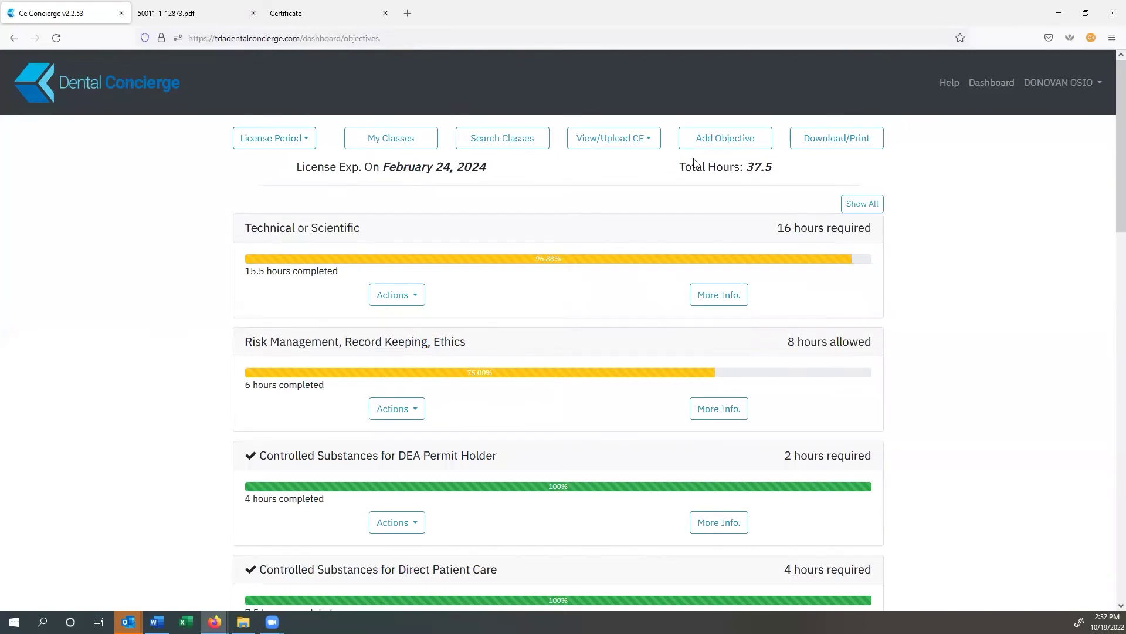
Submit a Fire Extinguisher objective with 0 hours under the February 24, 2024 license, then return to Dashboard.
click(712, 141)
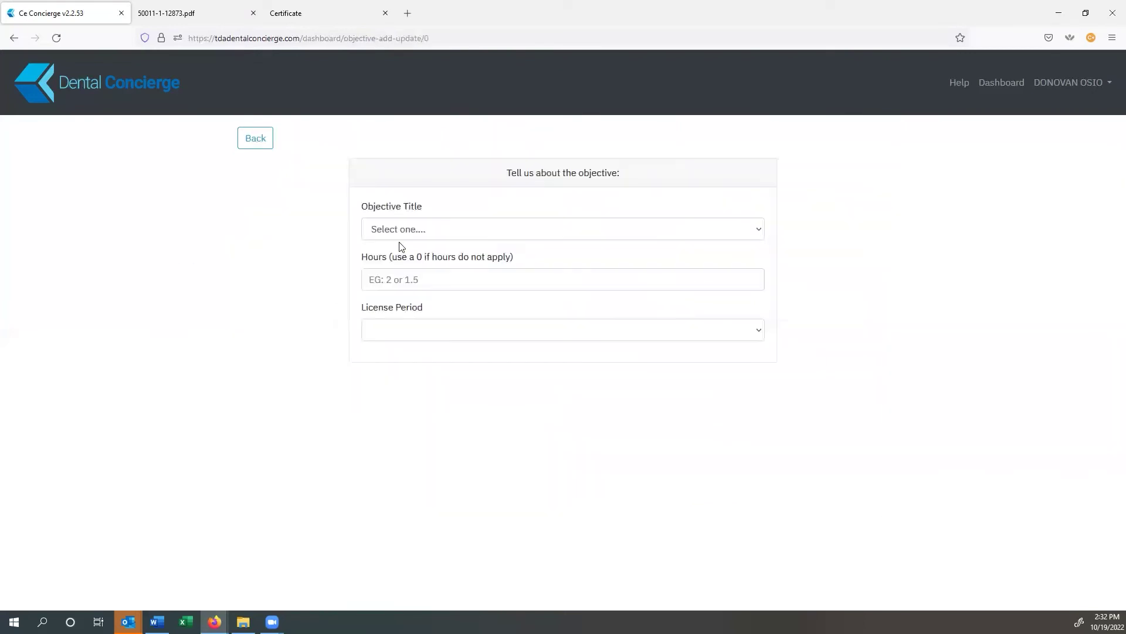
click(399, 231)
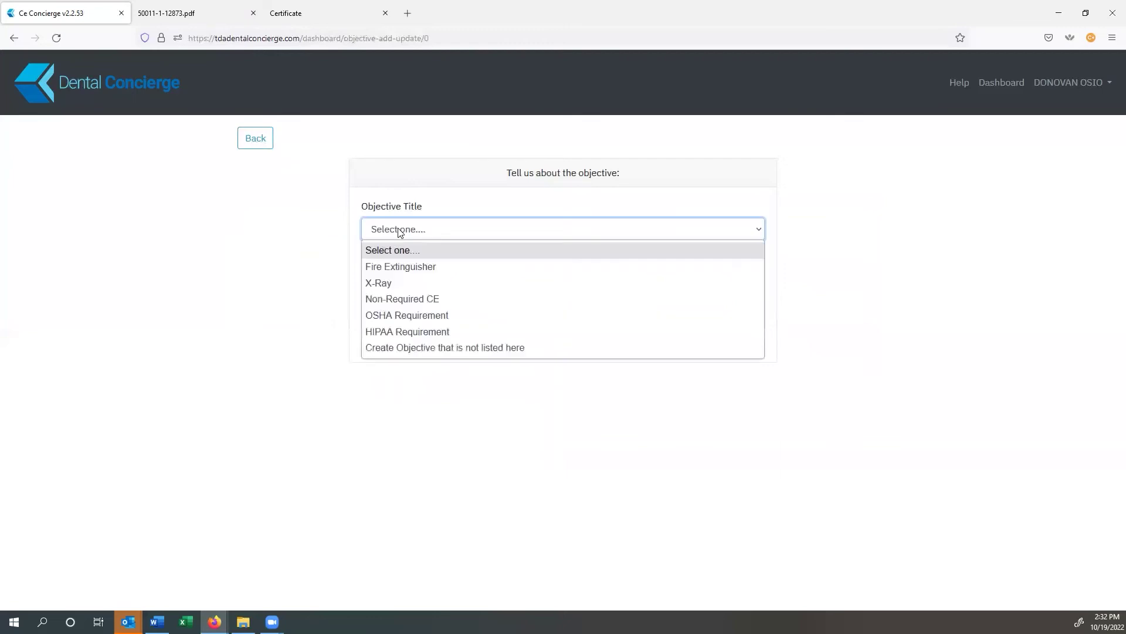
click(390, 266)
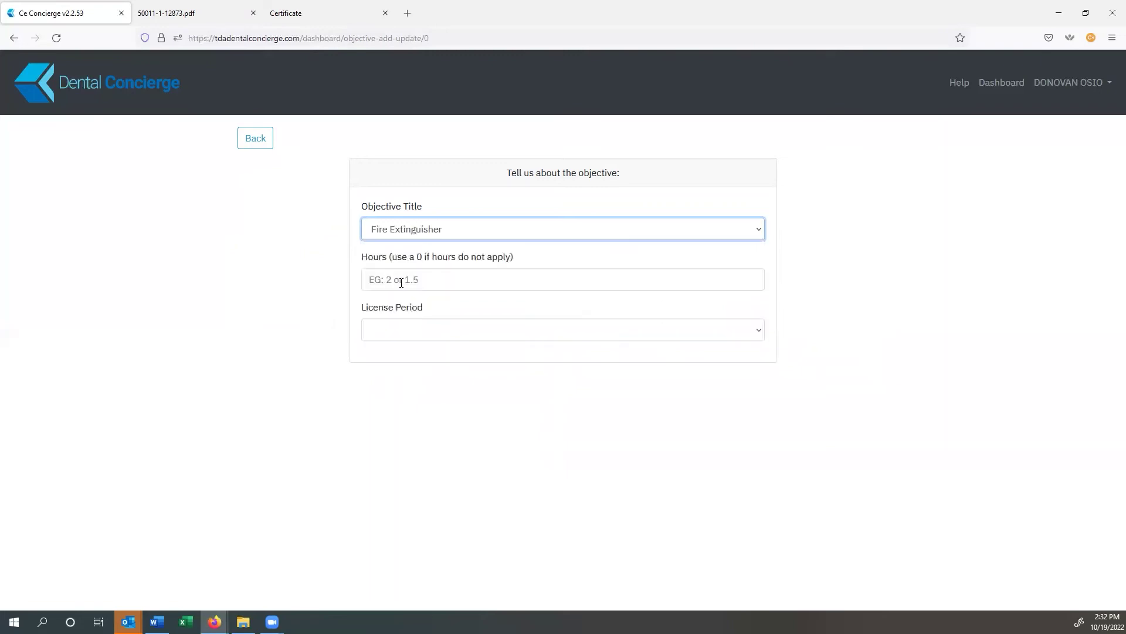
click(401, 283)
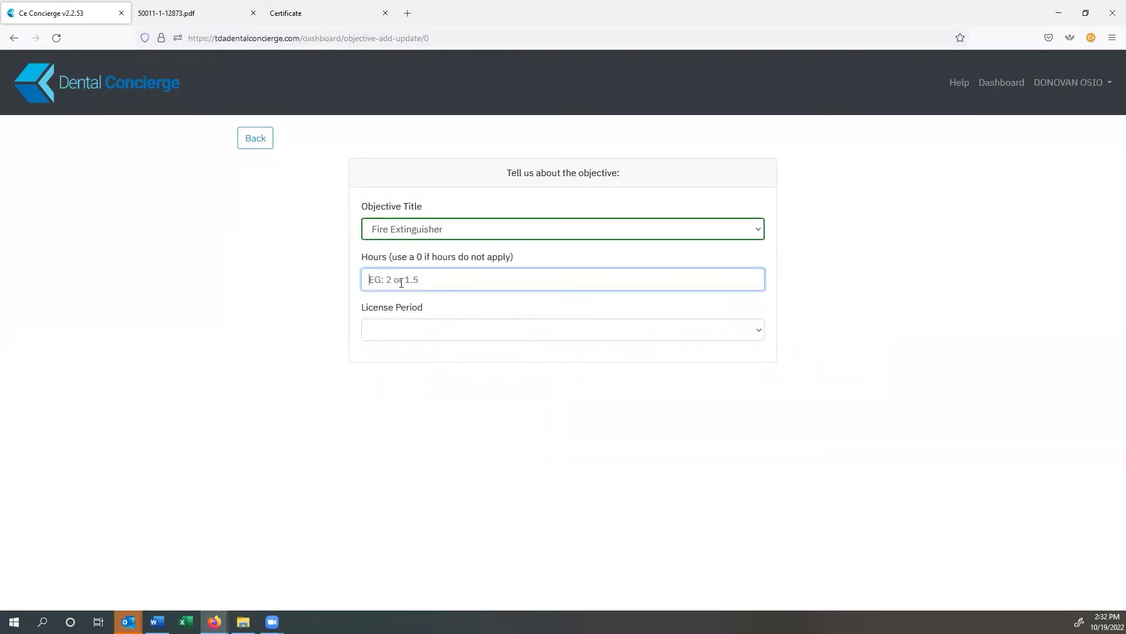
text(0)
click(438, 332)
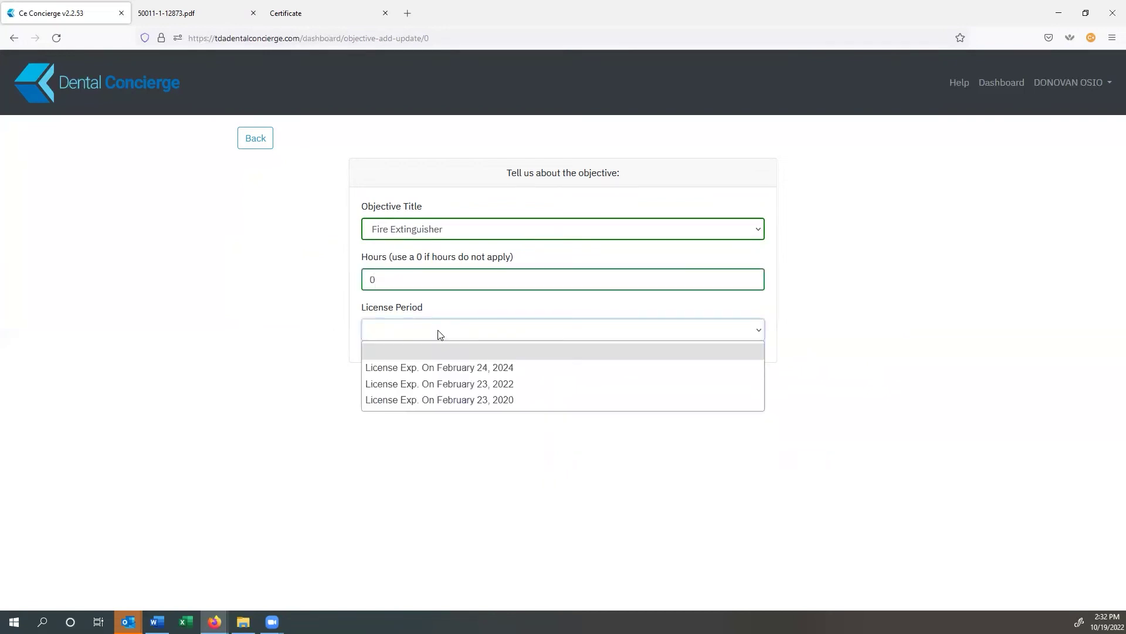
click(434, 367)
click(741, 363)
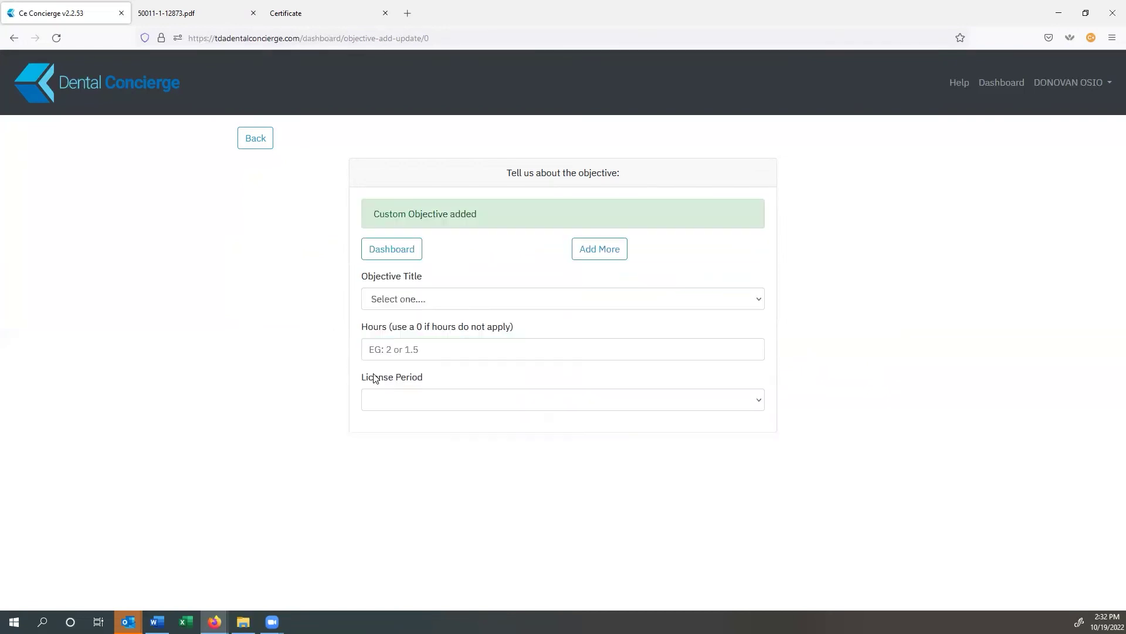
click(993, 85)
Open the reminders form for the Fire Extinguisher objective from its Actions menu.
scroll(212, 395, down, 10)
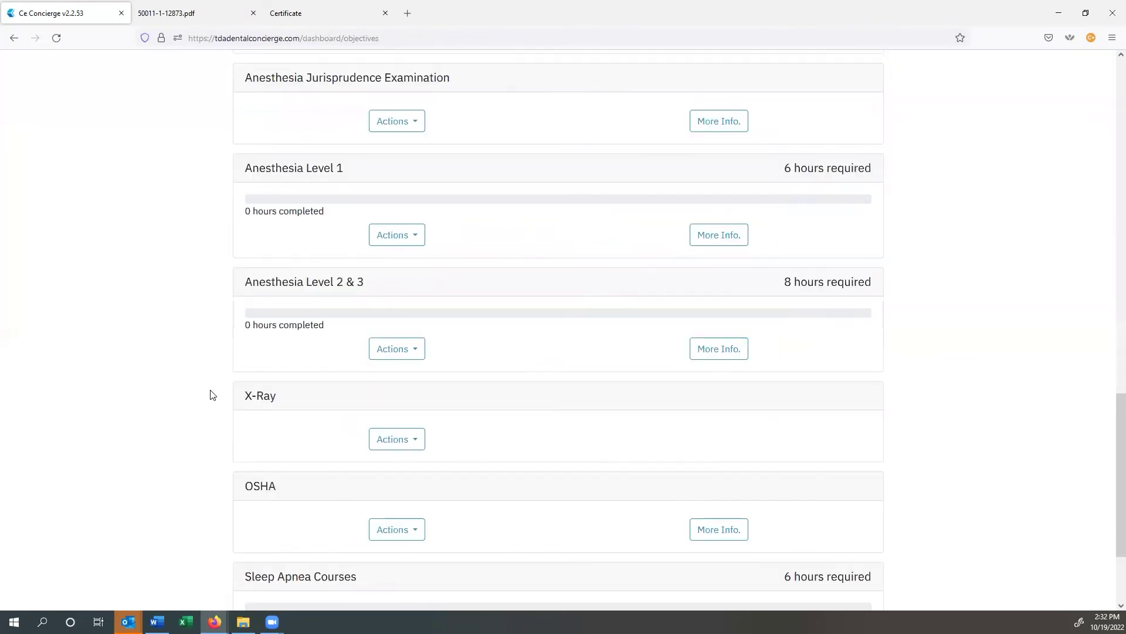
scroll(213, 395, down, 3)
scroll(294, 531, down, 1)
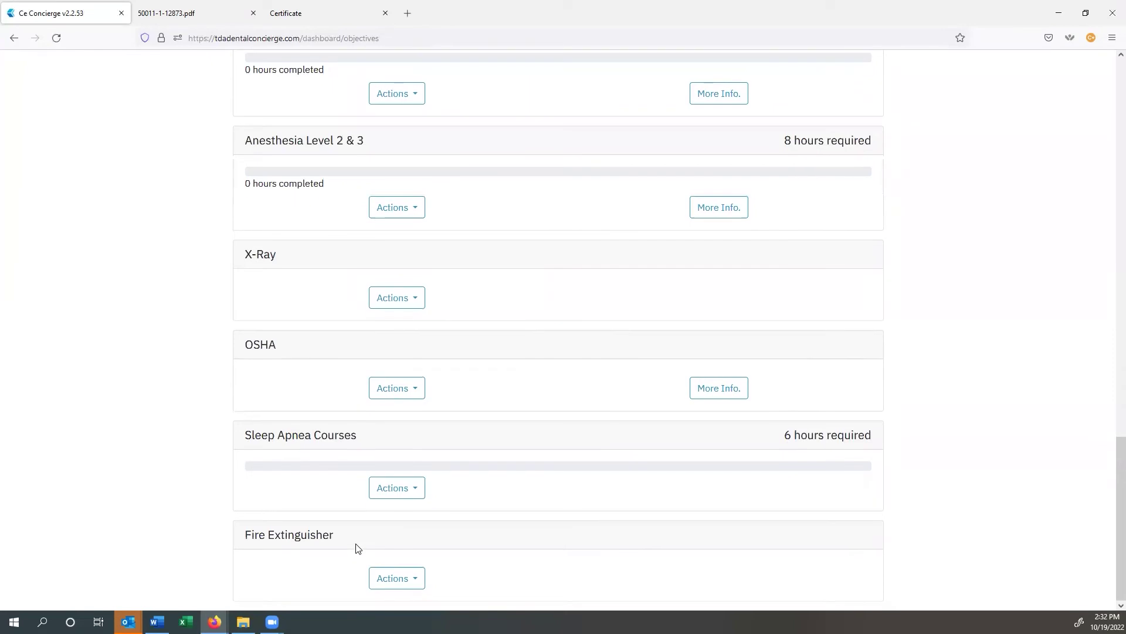
click(401, 577)
scroll(469, 546, down, 2)
scroll(450, 540, down, 1)
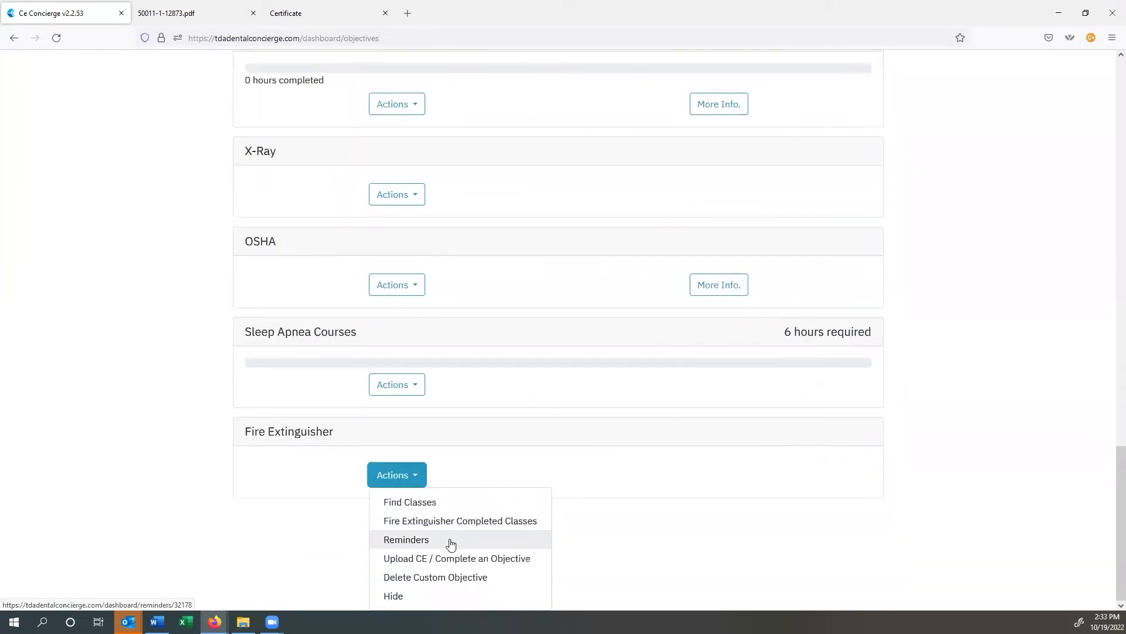
click(437, 540)
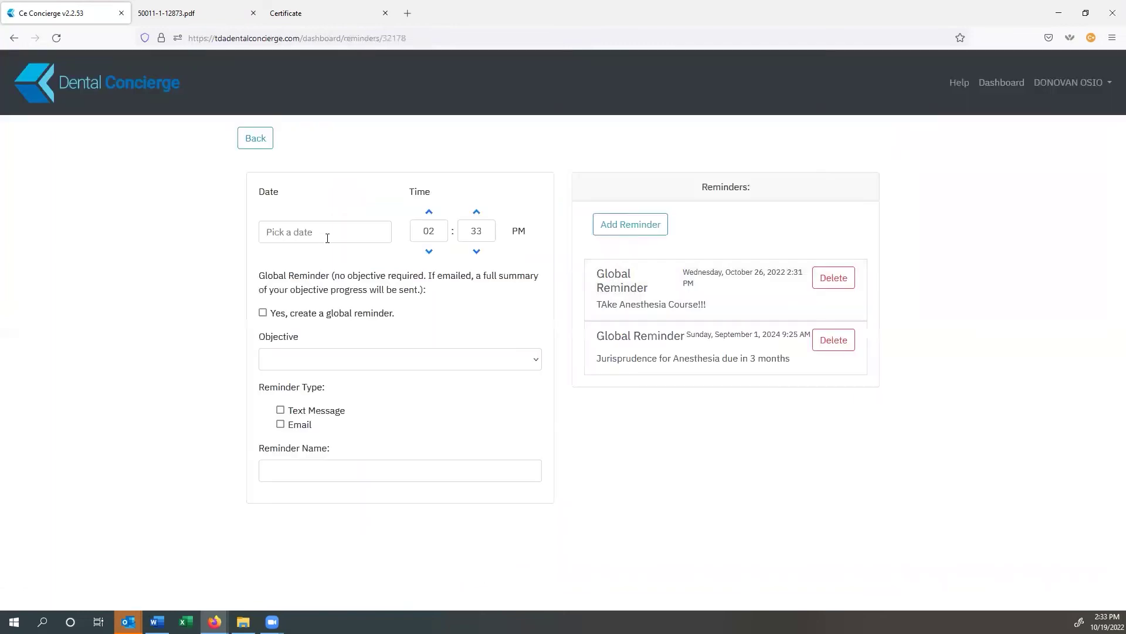
Save a global text-and-email reminder 'Fire Extinguisher Inspection' for October 28, 2022, then return to Dashboard.
click(327, 234)
click(368, 385)
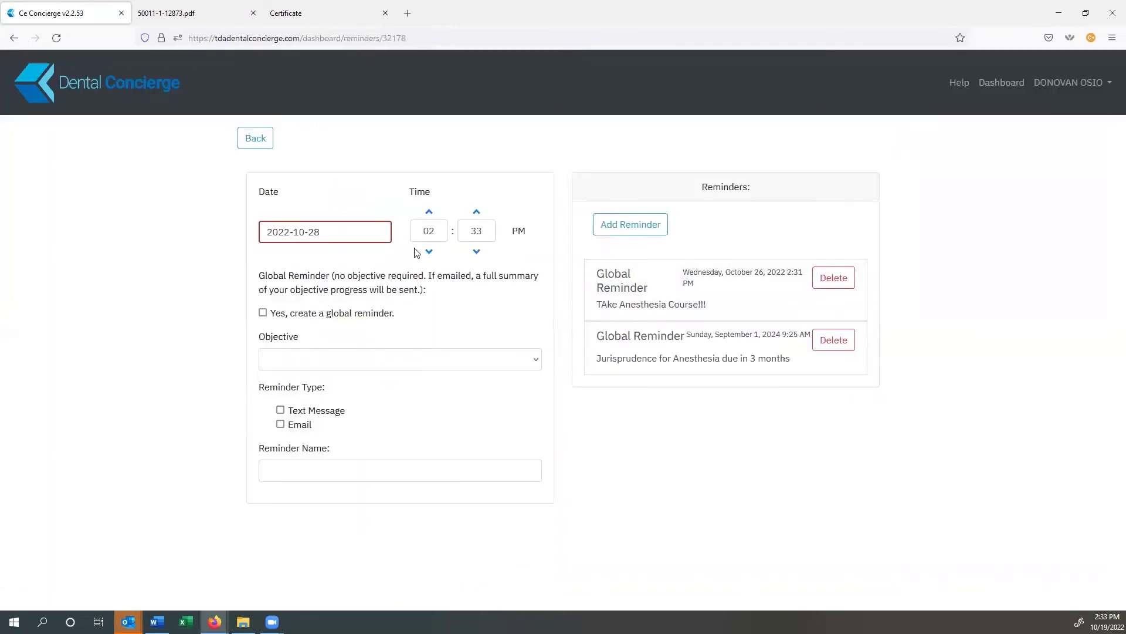
click(263, 313)
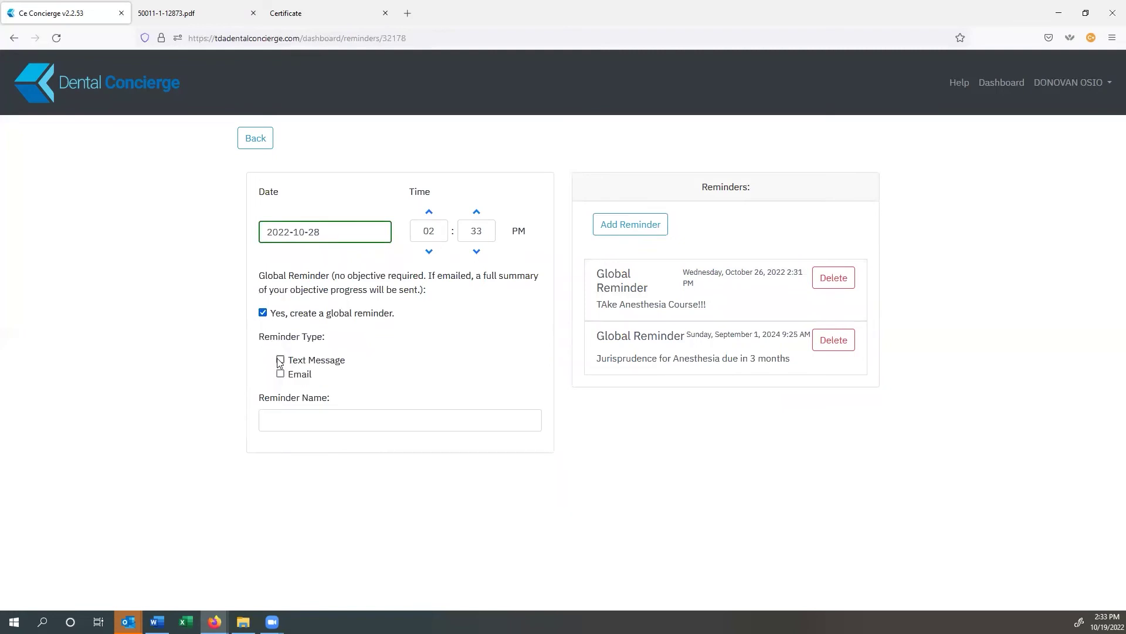
click(280, 360)
click(280, 373)
click(286, 412)
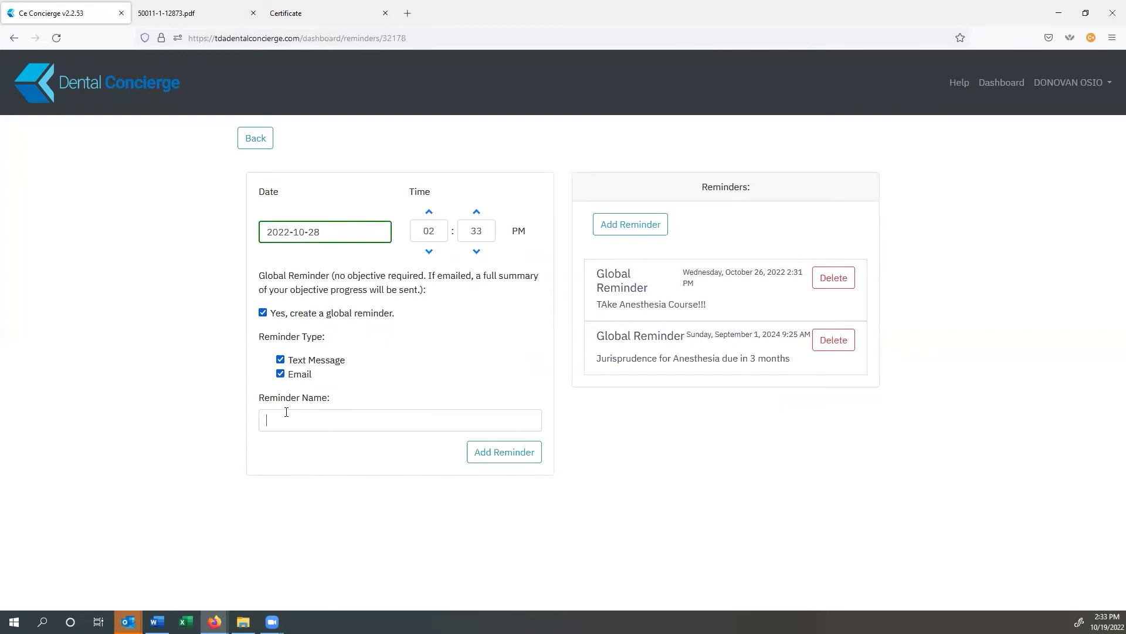
text(Fire Exti)
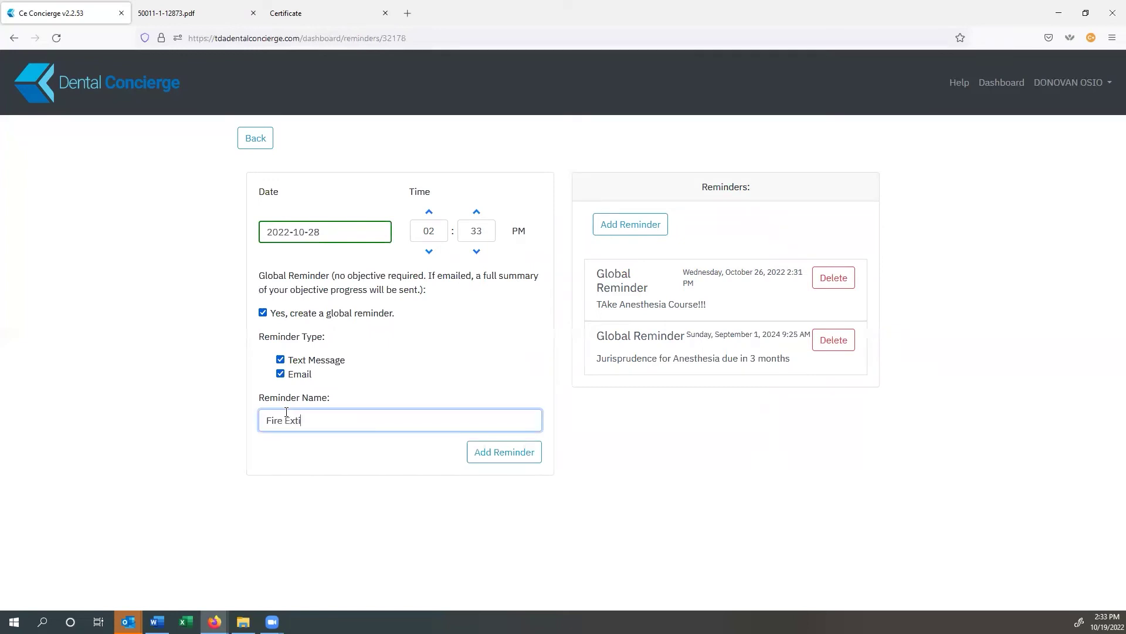
text(nguisher Inspection)
click(486, 451)
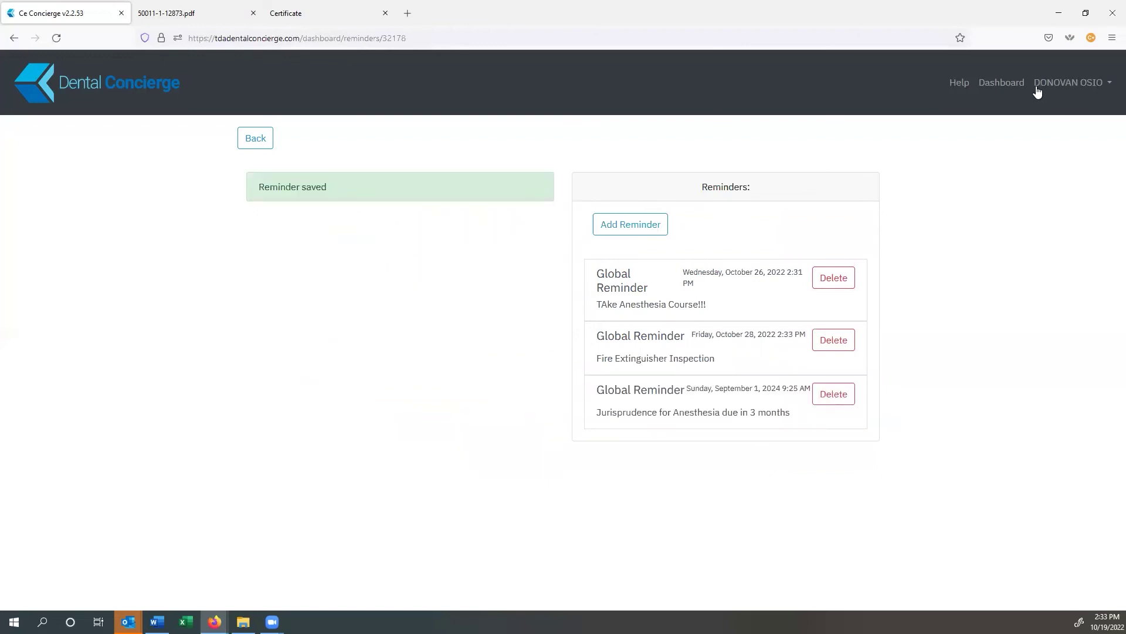
click(997, 82)
Look through the objectives, opening and closing the Sleep Apnea Courses actions list.
scroll(223, 285, down, 1)
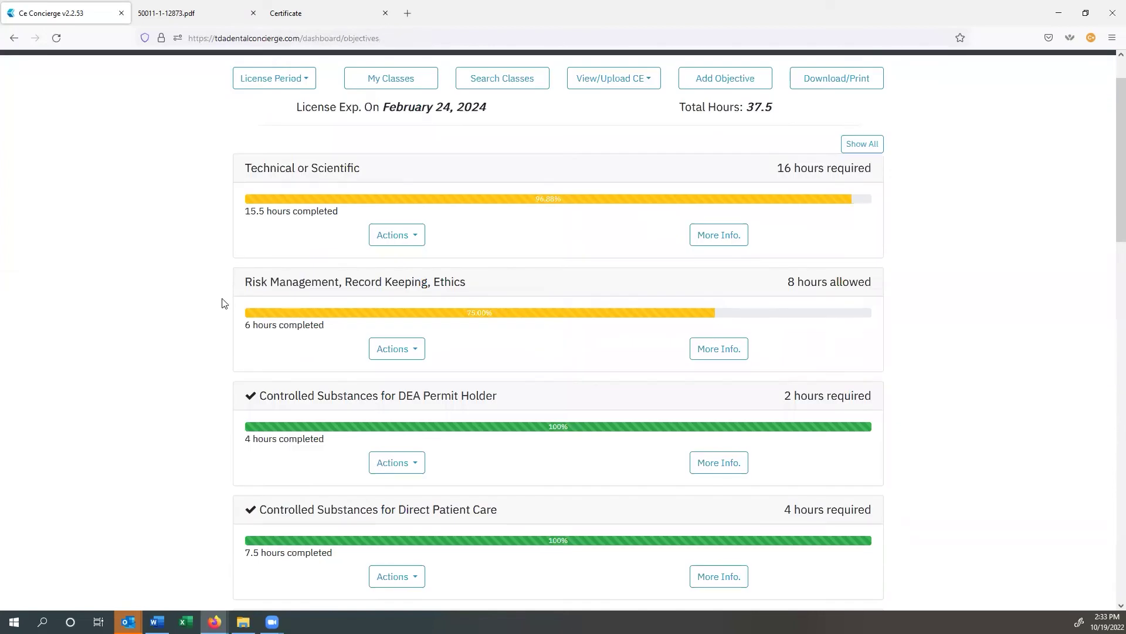
scroll(234, 284, up, 1)
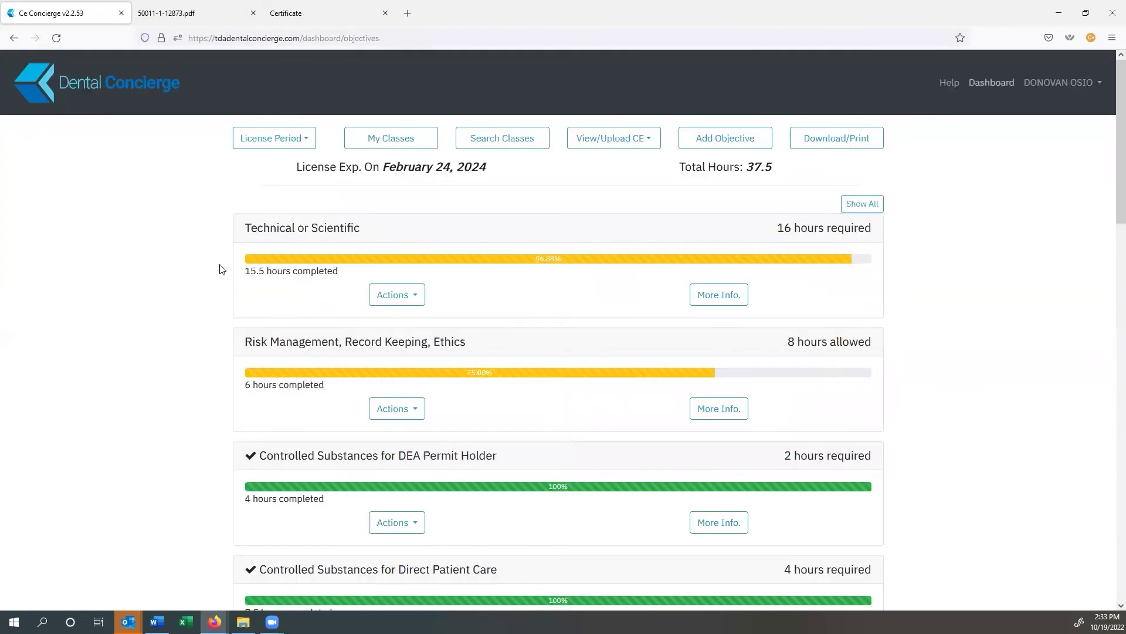
scroll(223, 300, down, 8)
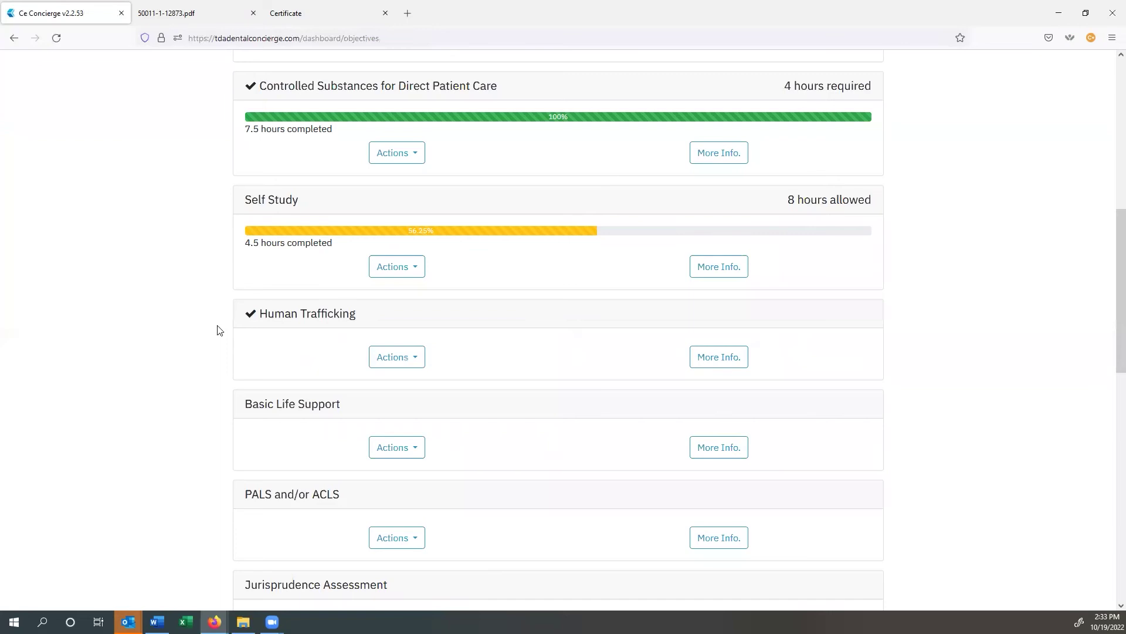
scroll(211, 343, down, 13)
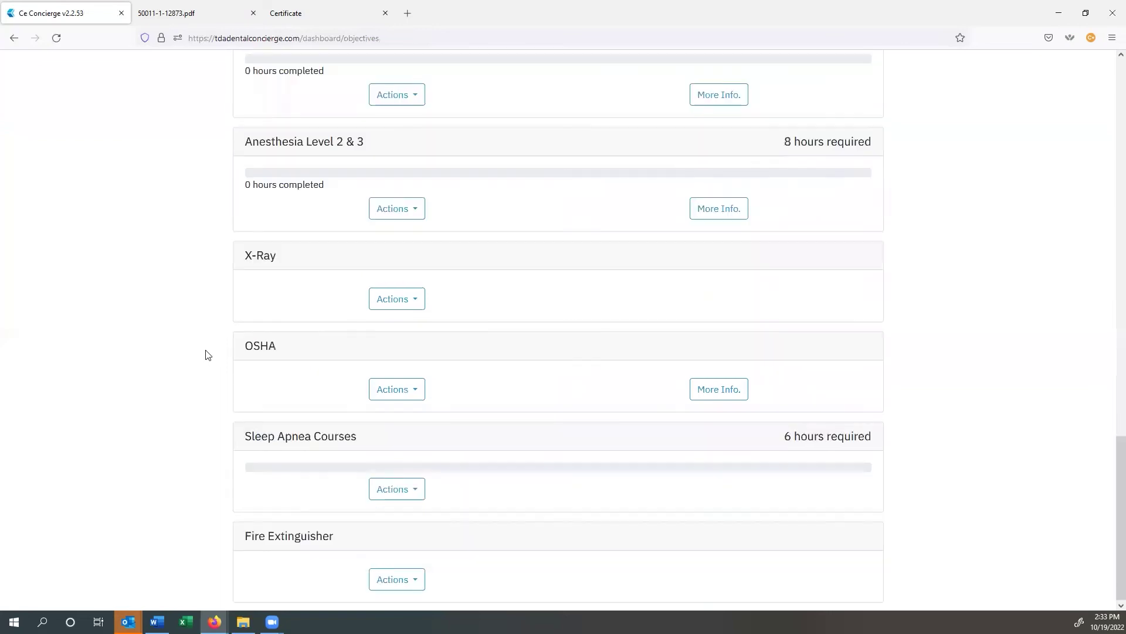
click(405, 490)
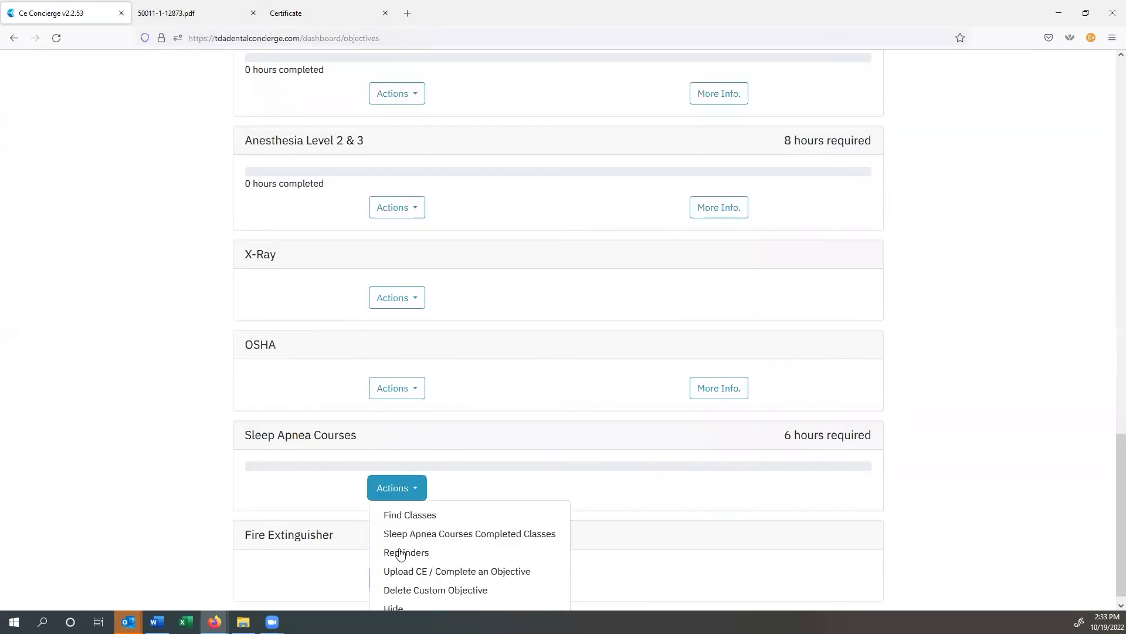
click(228, 319)
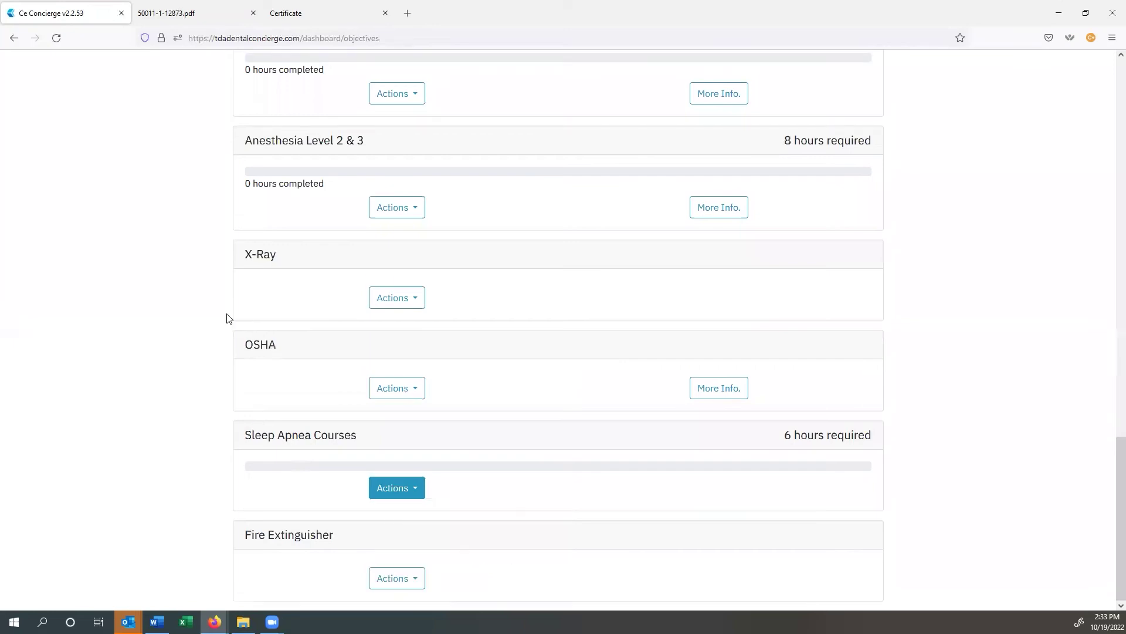
Go to My Classes to list the purchased classes.
scroll(229, 319, up, 8)
scroll(239, 223, up, 10)
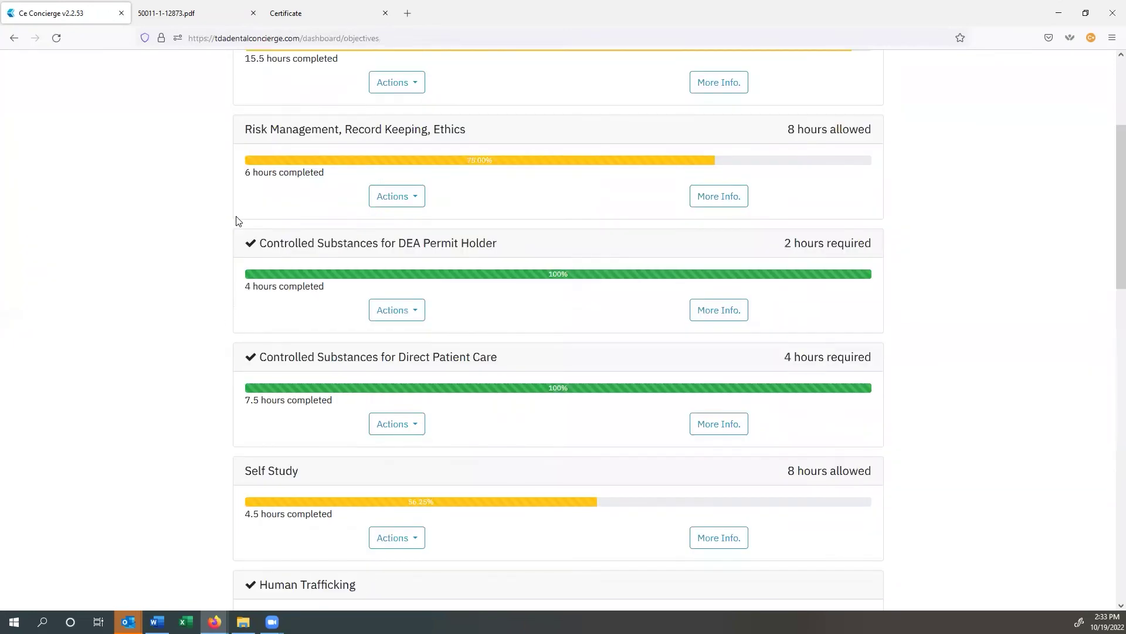
scroll(239, 221, up, 4)
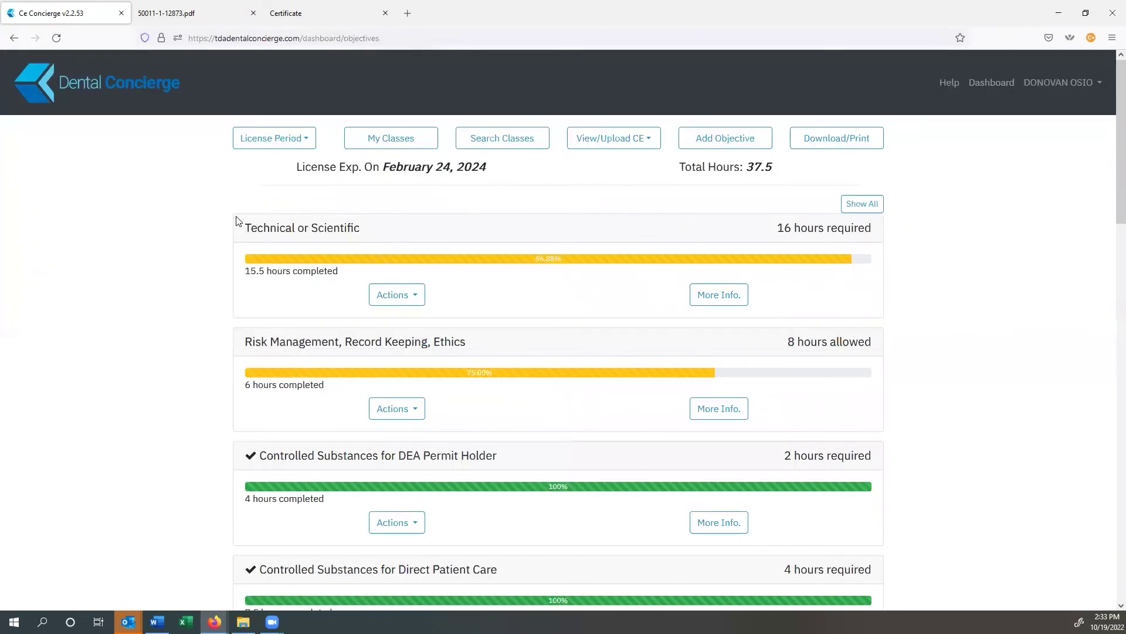
click(382, 138)
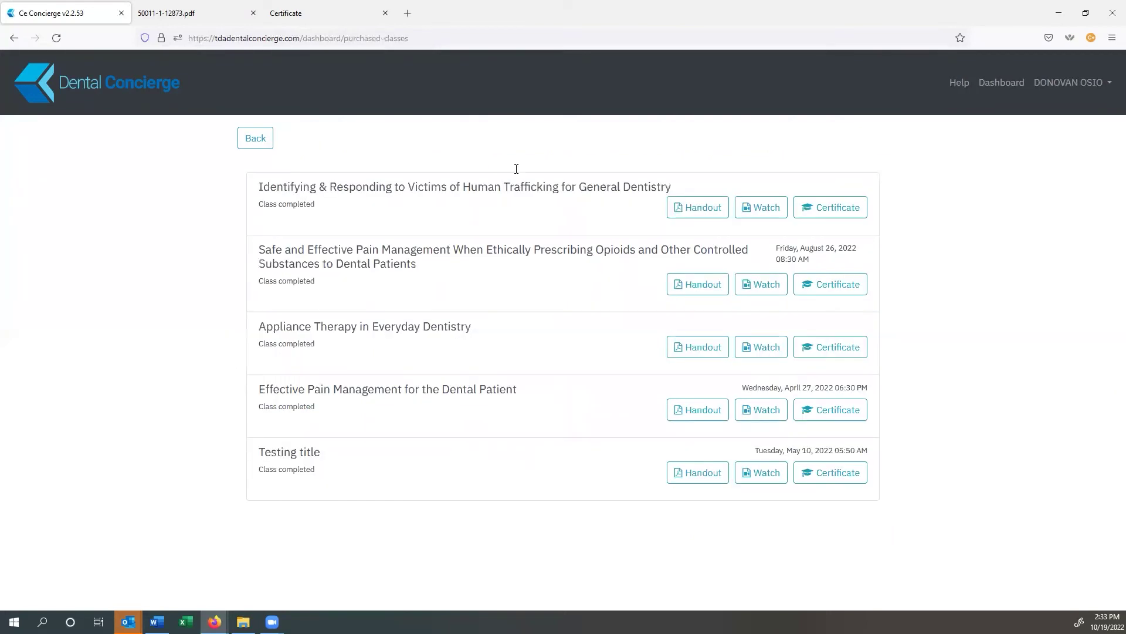
From the dashboard, go to View Added CE and edit the class named 'course'.
drag(252, 320, 204, 468)
click(254, 138)
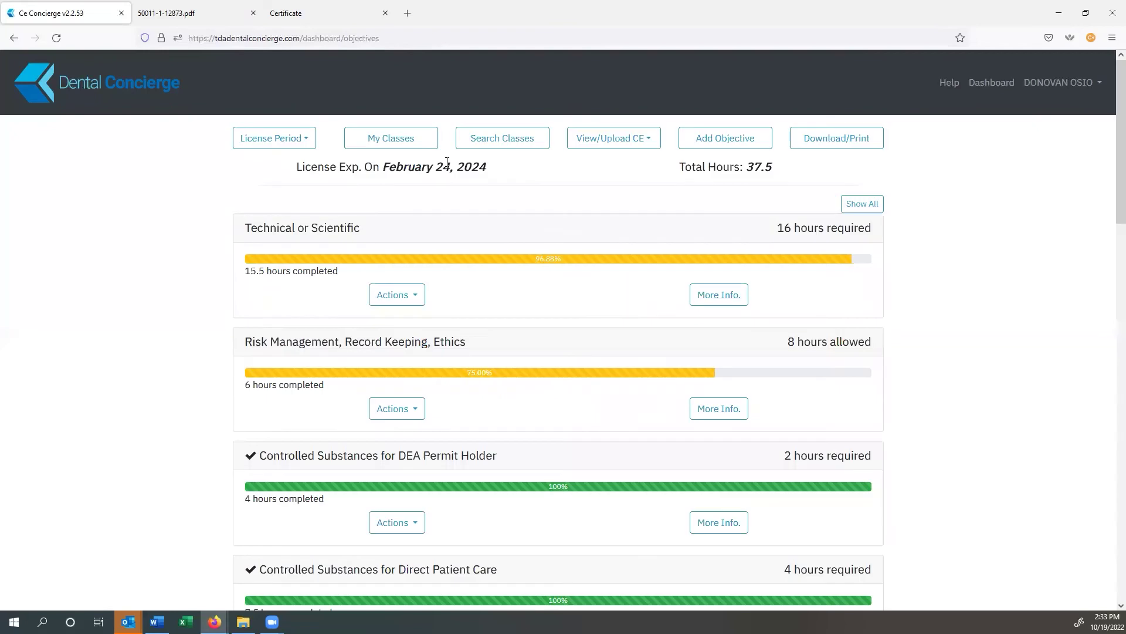
click(605, 144)
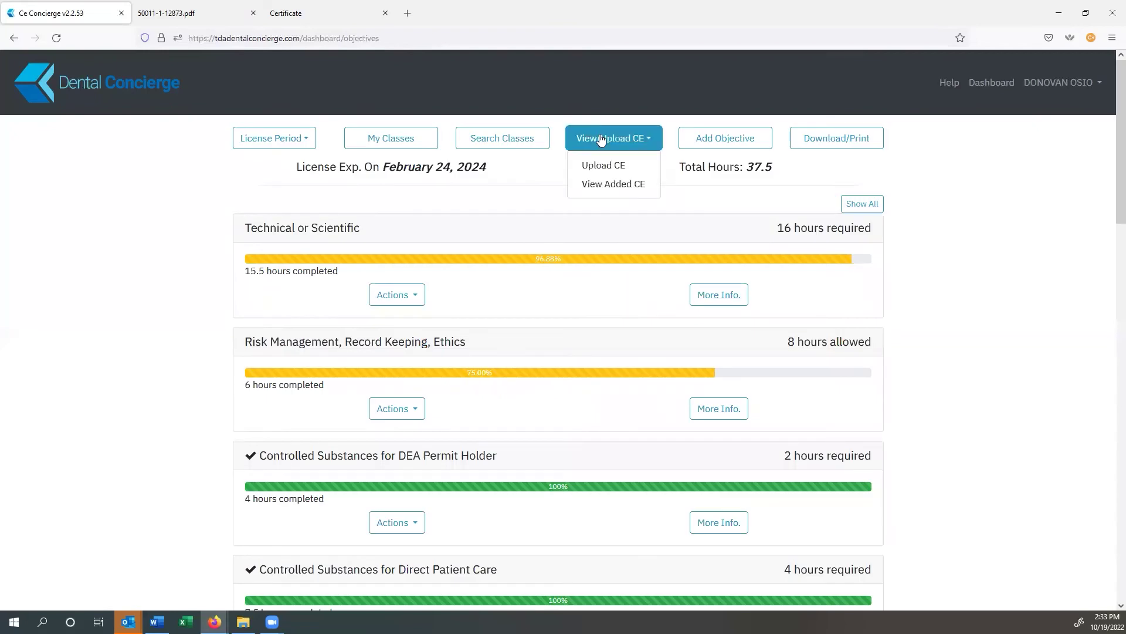
click(595, 186)
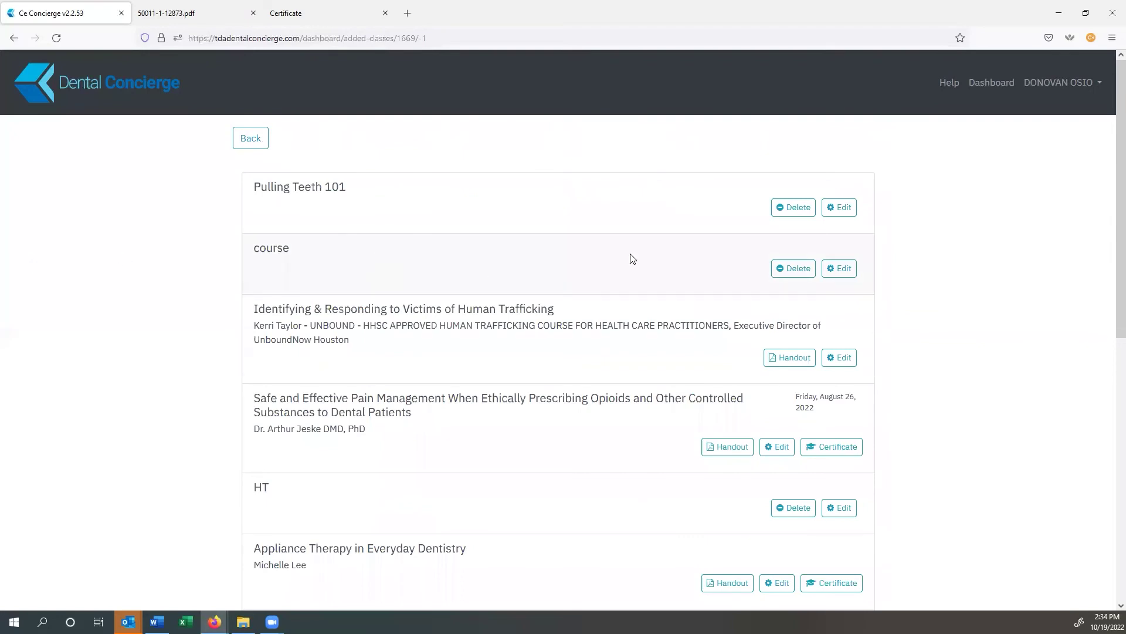
click(841, 273)
Change the class category from Technical or Scientific to Self Study, submit, and return to Dashboard.
scroll(399, 252, down, 2)
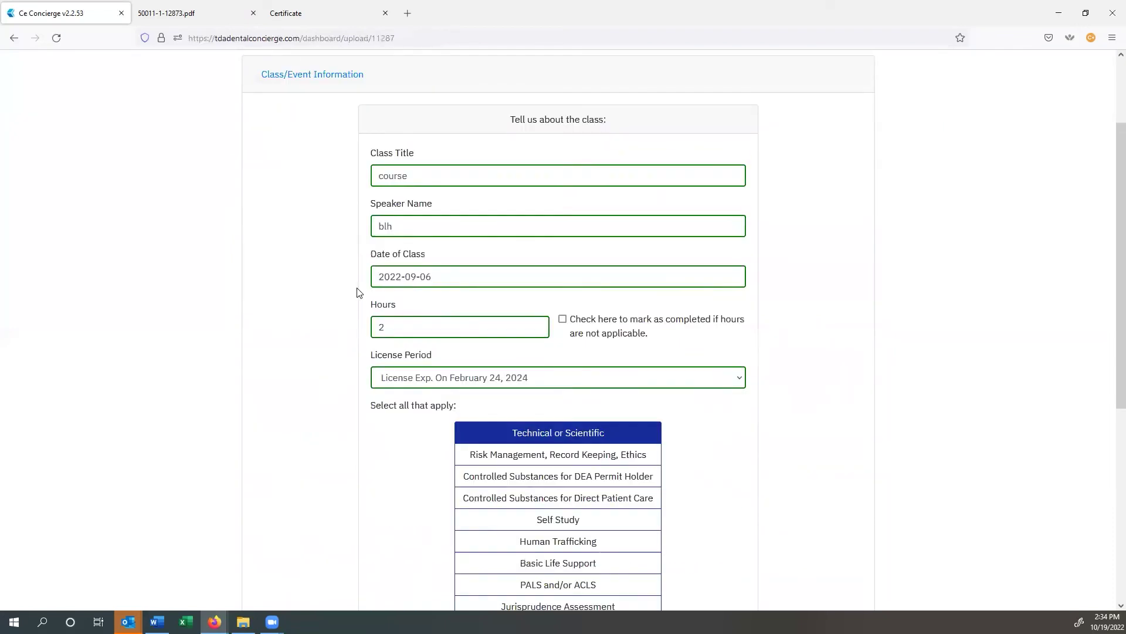
scroll(340, 282, down, 1)
scroll(364, 293, down, 1)
scroll(474, 218, down, 2)
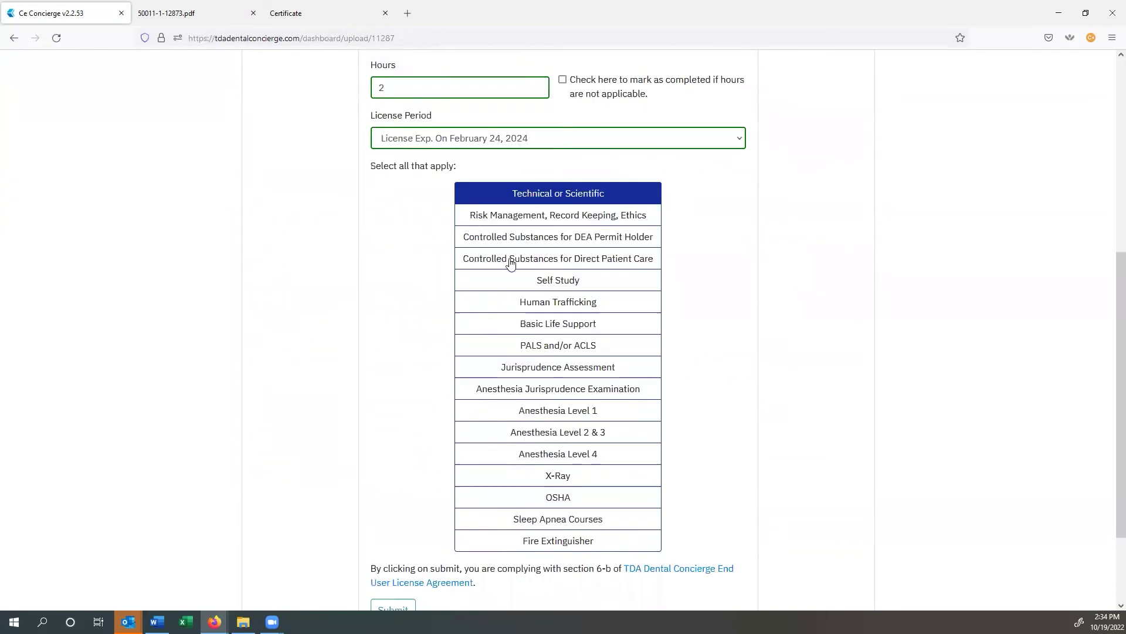
click(516, 281)
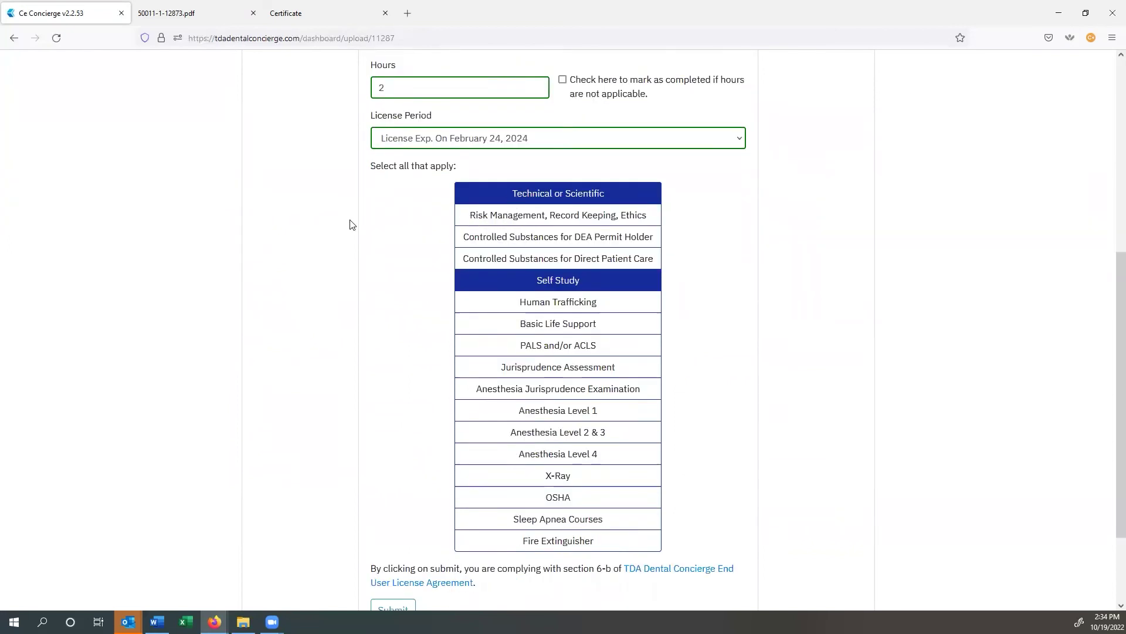
click(460, 200)
scroll(363, 381, down, 1)
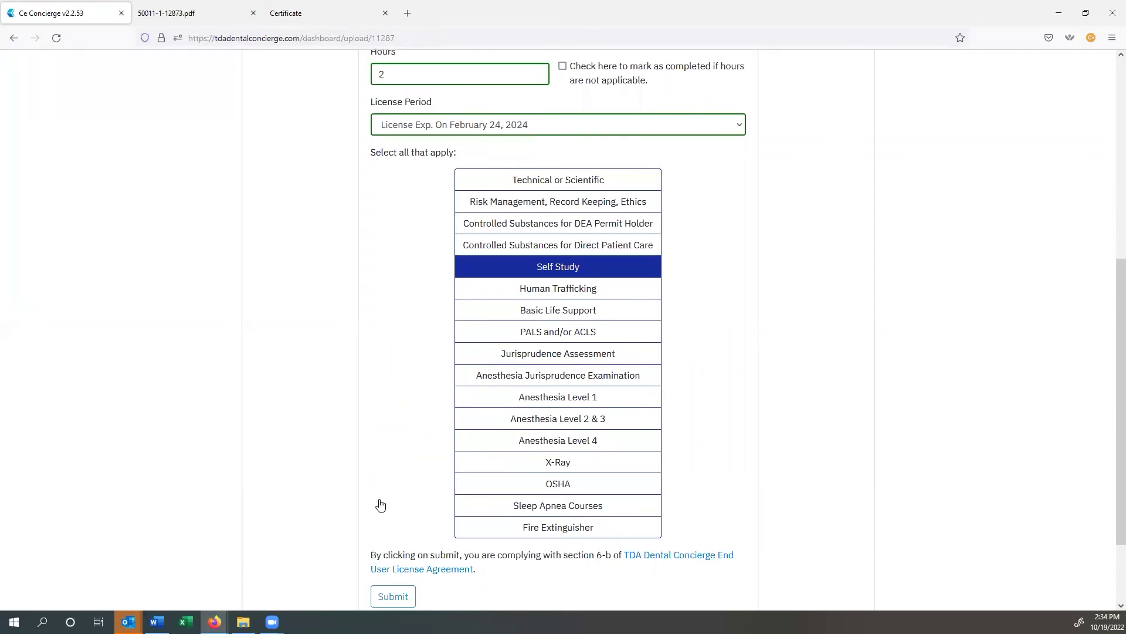
scroll(380, 505, down, 2)
key(Return)
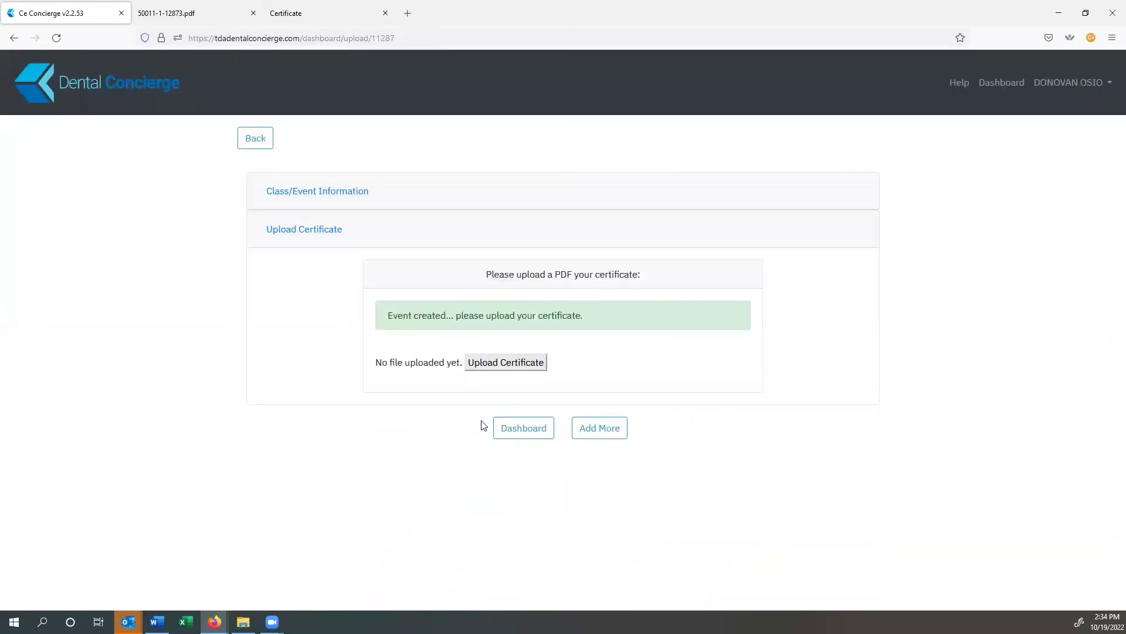
click(1004, 88)
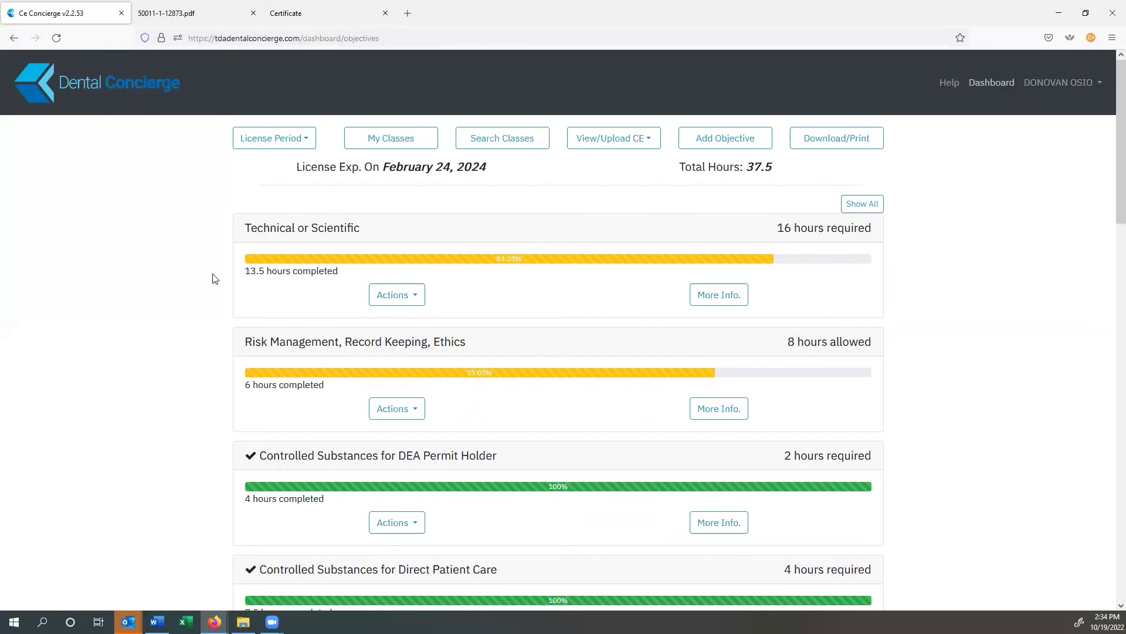
Scroll the dashboard objectives to check Self Study now at 6.5 of 8 hours.
scroll(212, 352, down, 6)
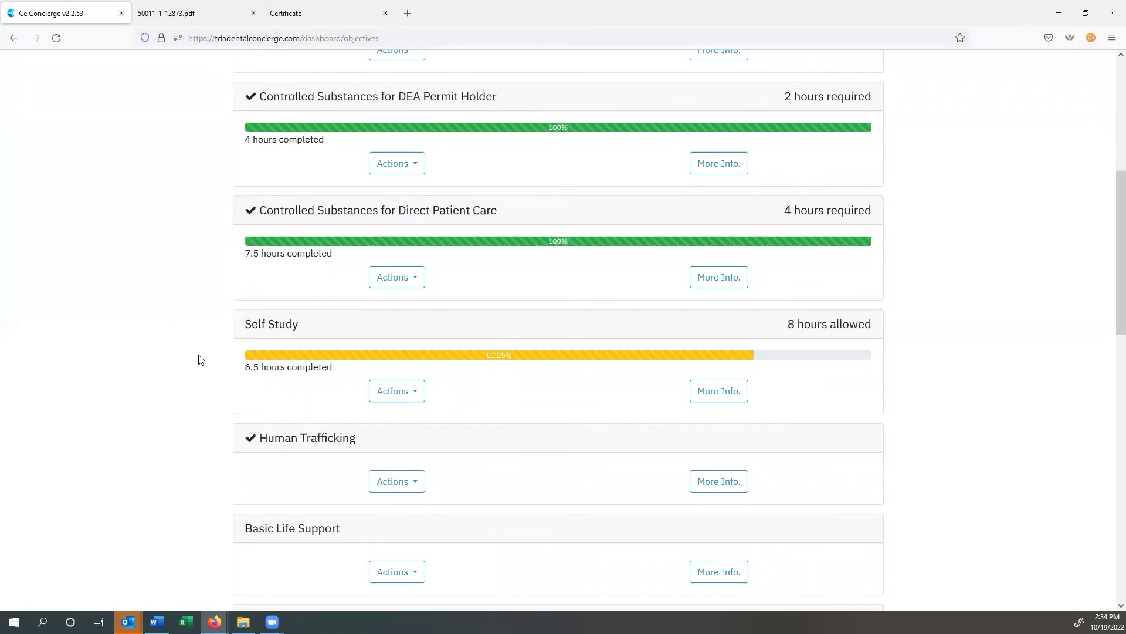
scroll(206, 360, up, 4)
scroll(210, 356, up, 2)
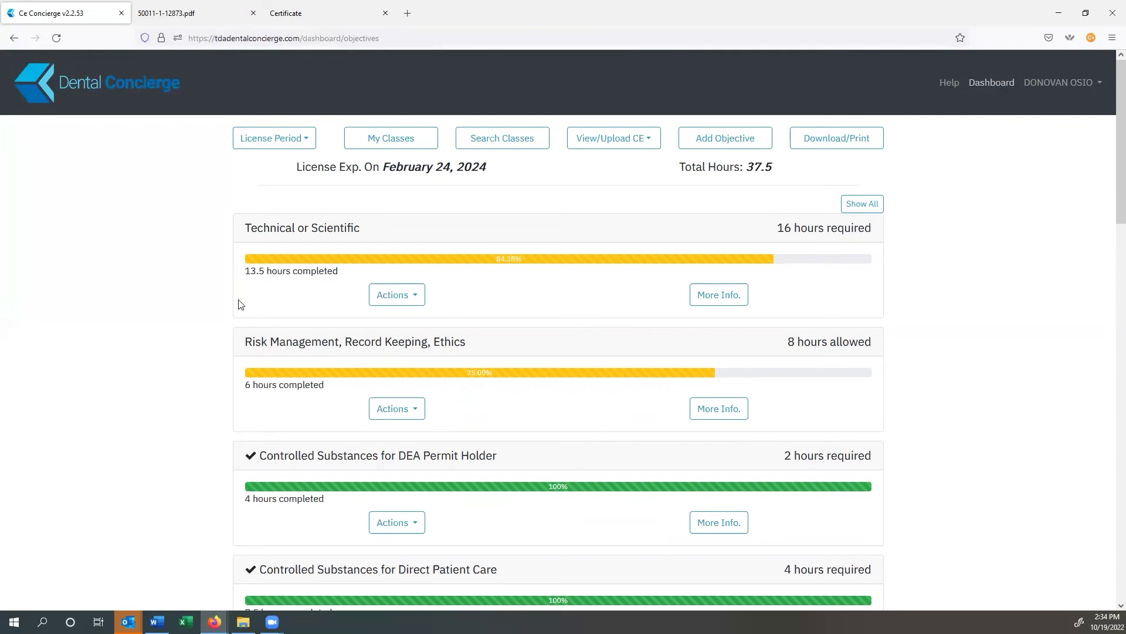
Switch to the February 23, 2022 license period and edit the 'hello' class under View Added CE.
click(286, 139)
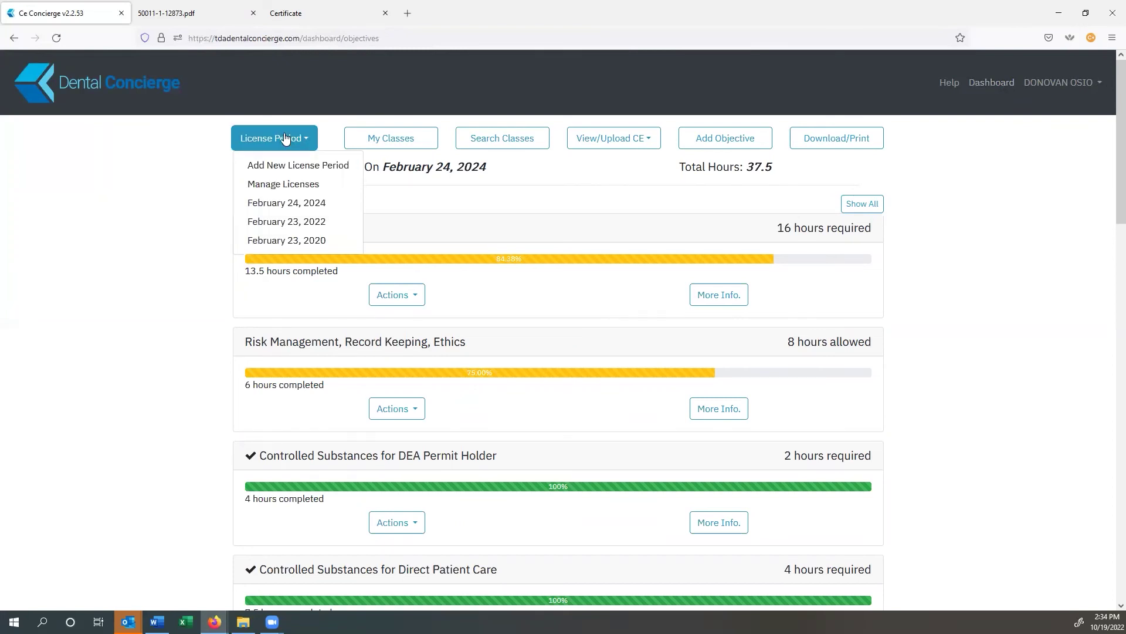
click(280, 223)
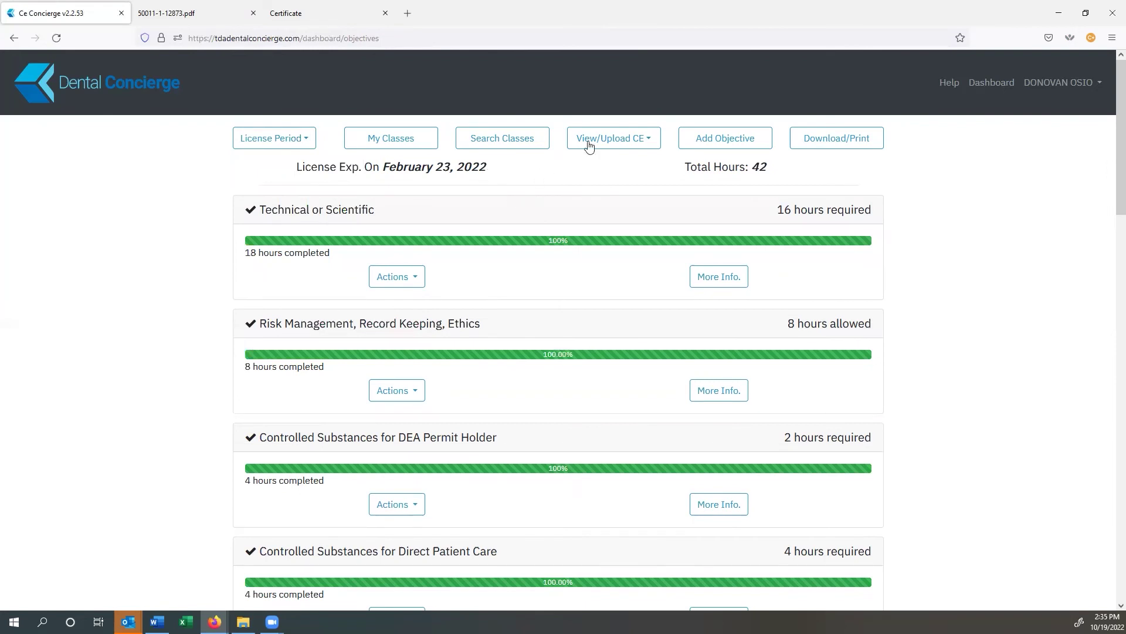
click(498, 147)
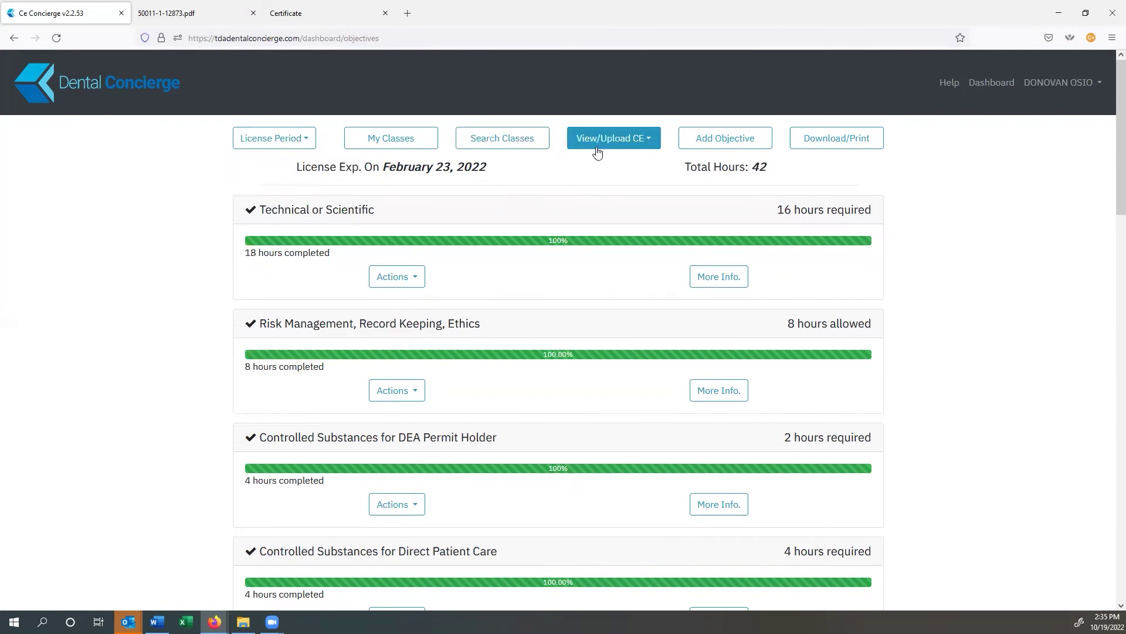
click(597, 149)
click(596, 185)
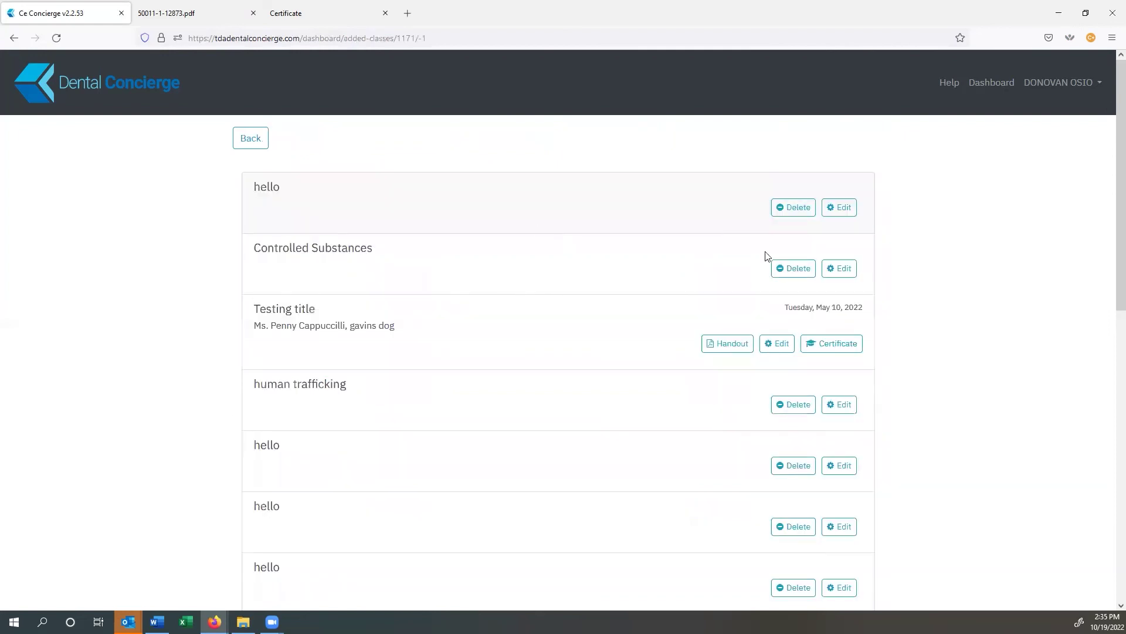
click(839, 209)
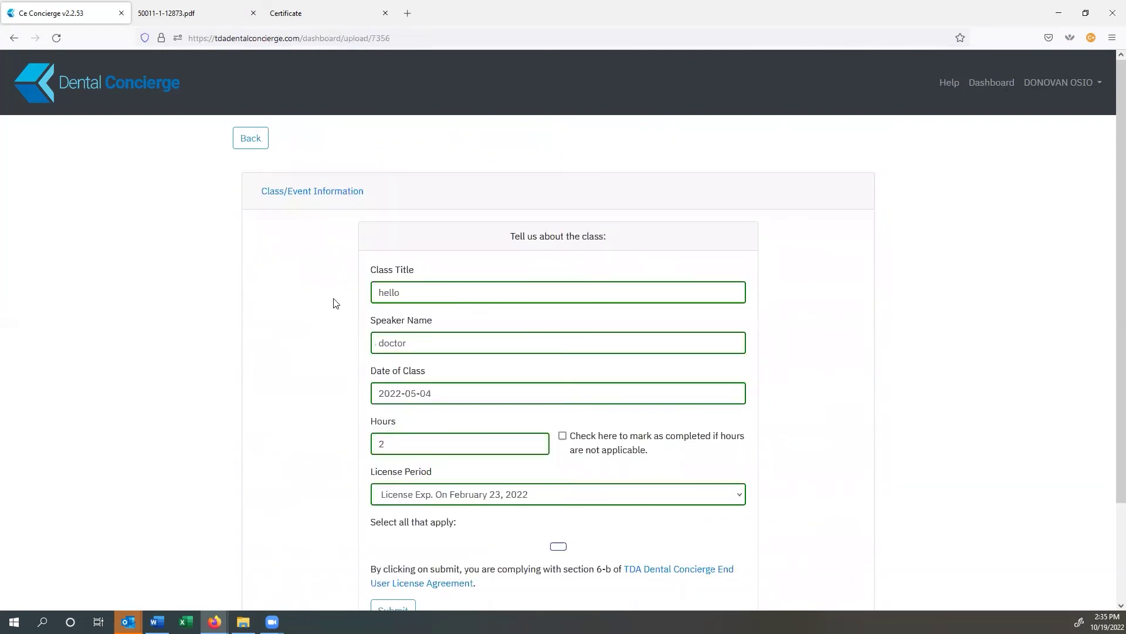
Set the class's license period to February 24, 2024, save, and return to Dashboard.
scroll(346, 305, down, 4)
click(461, 256)
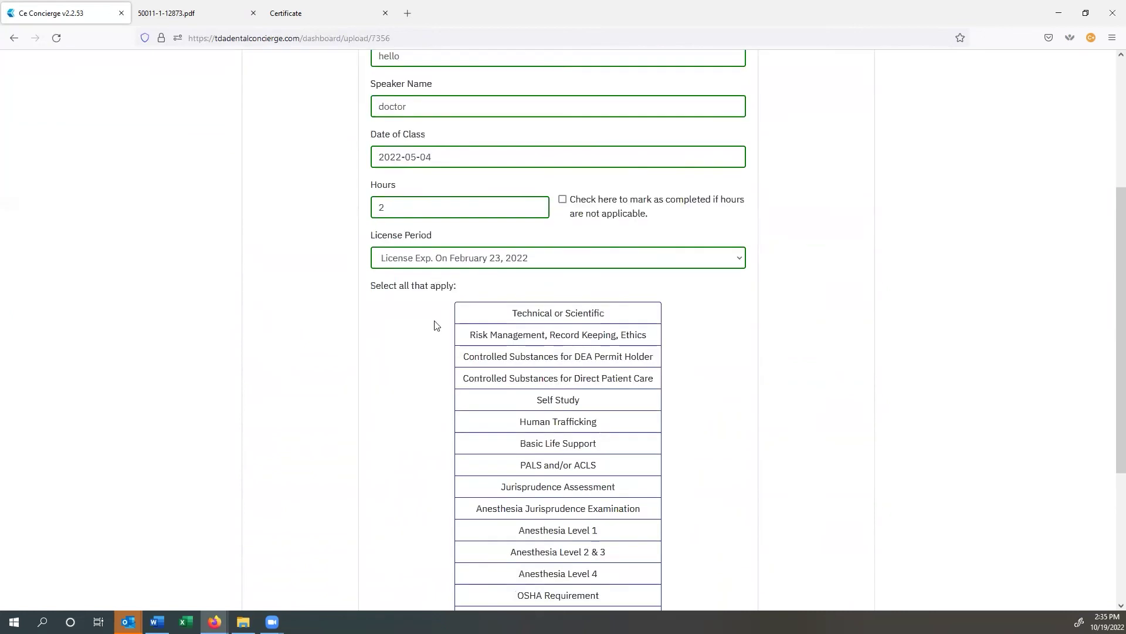
click(439, 299)
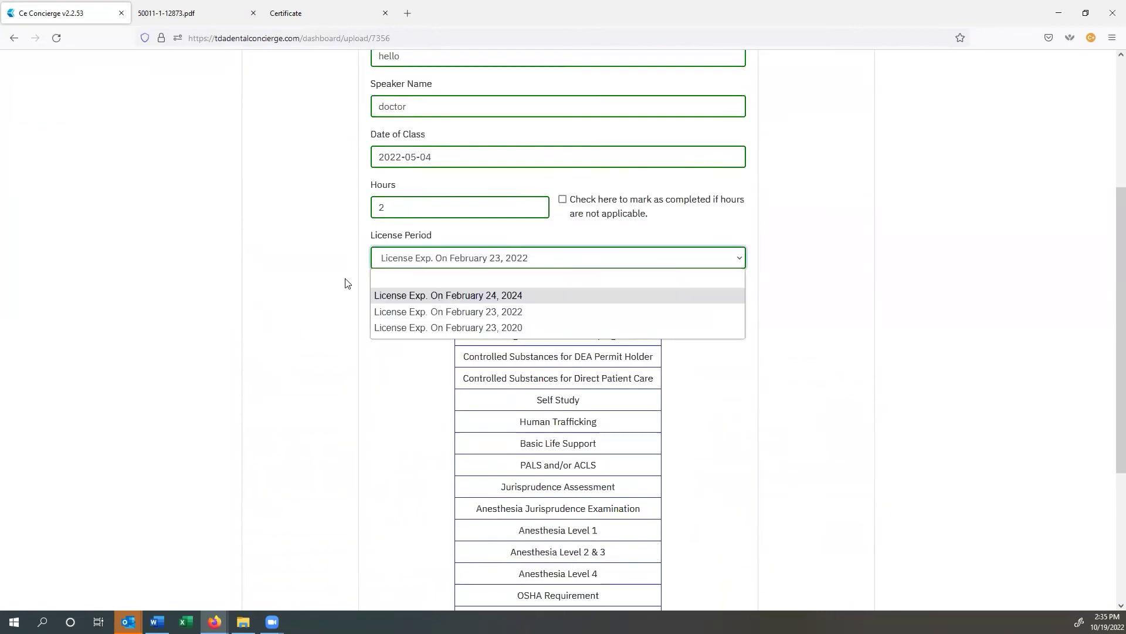
scroll(392, 503, down, 4)
click(390, 496)
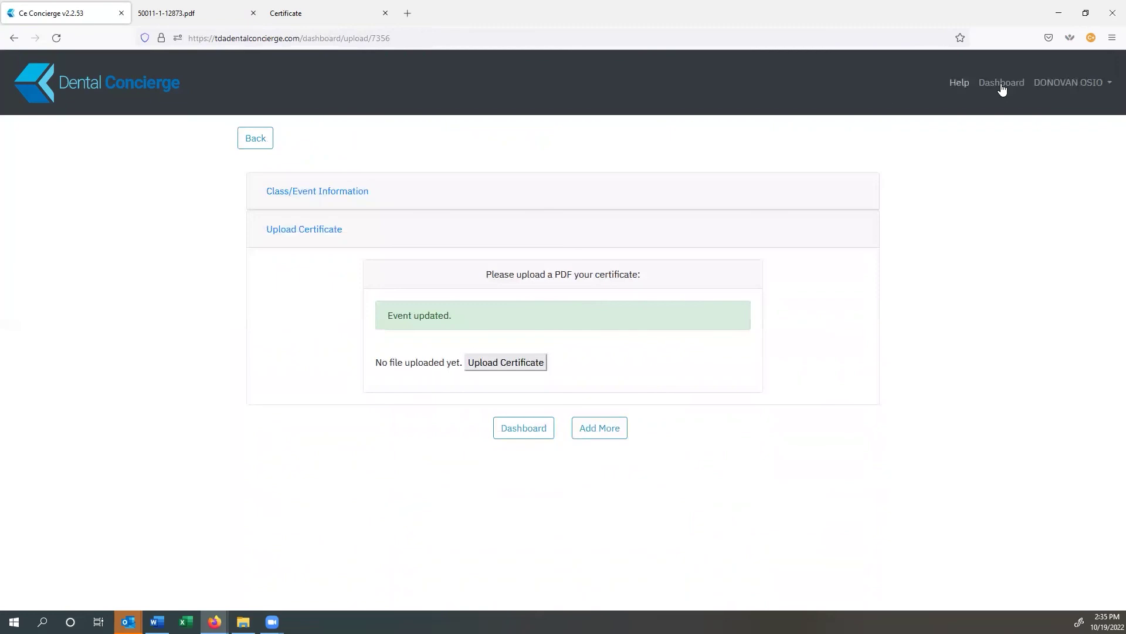
click(1002, 88)
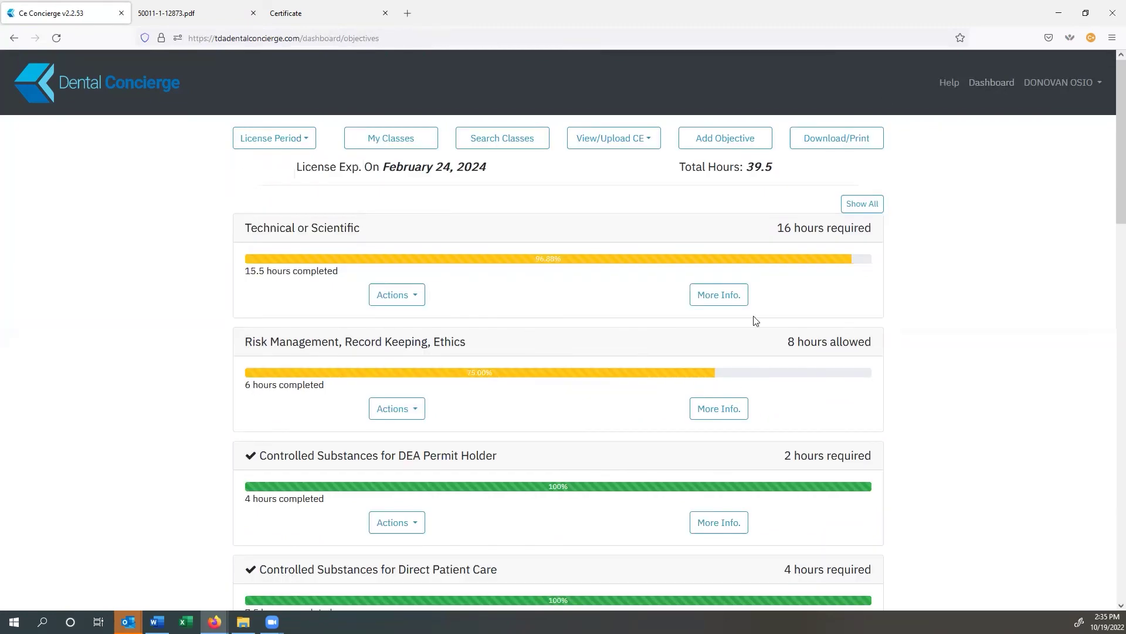
click(274, 140)
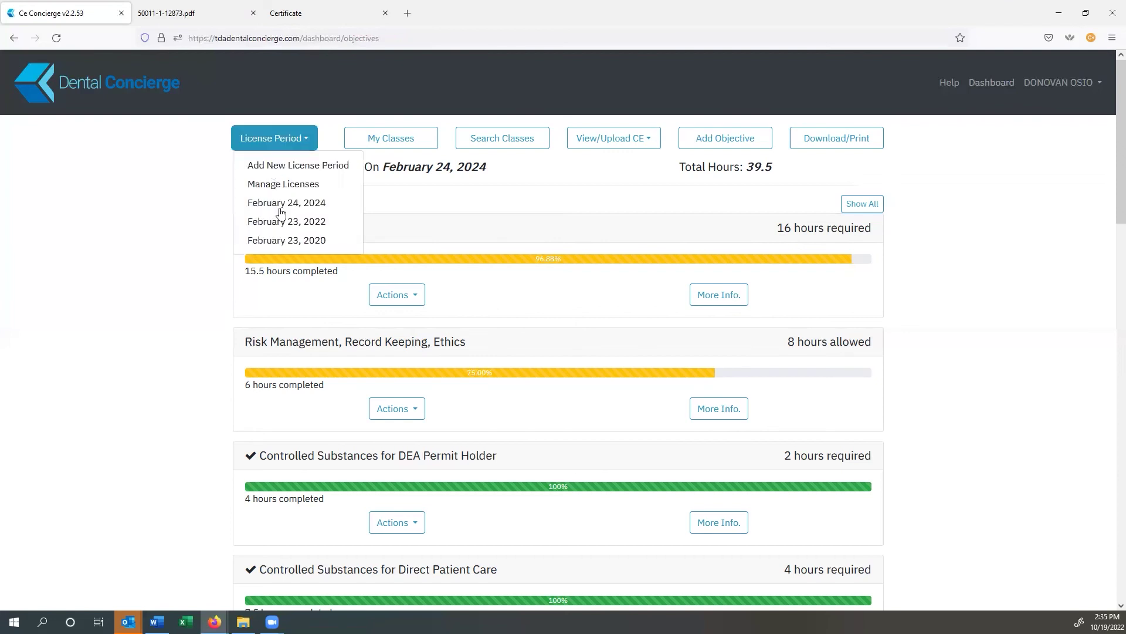
click(282, 208)
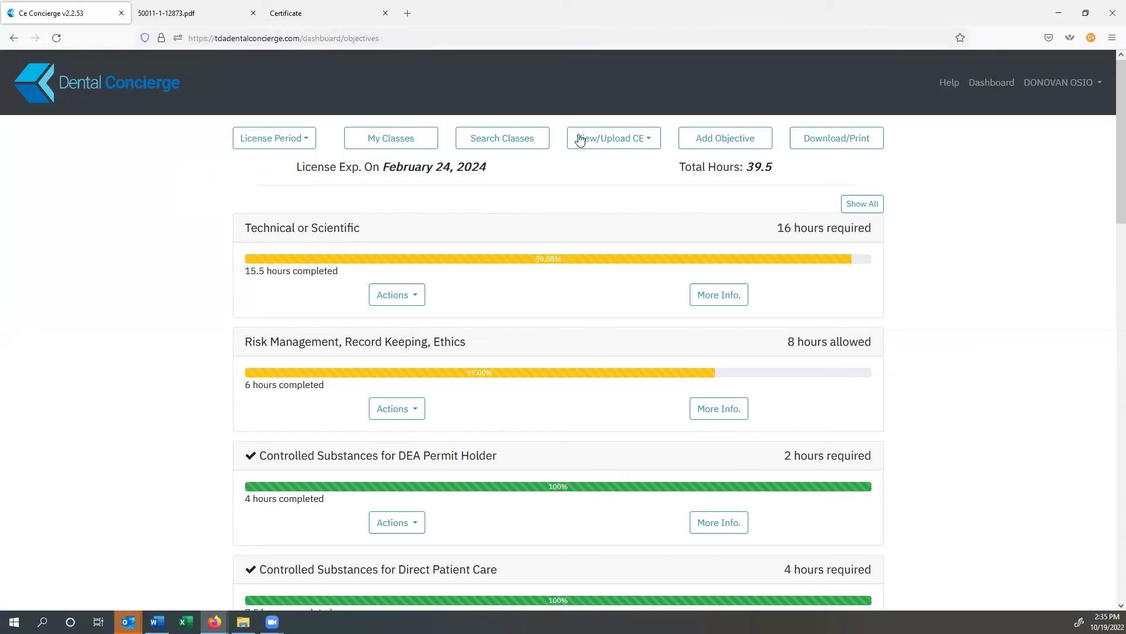
click(545, 140)
click(368, 140)
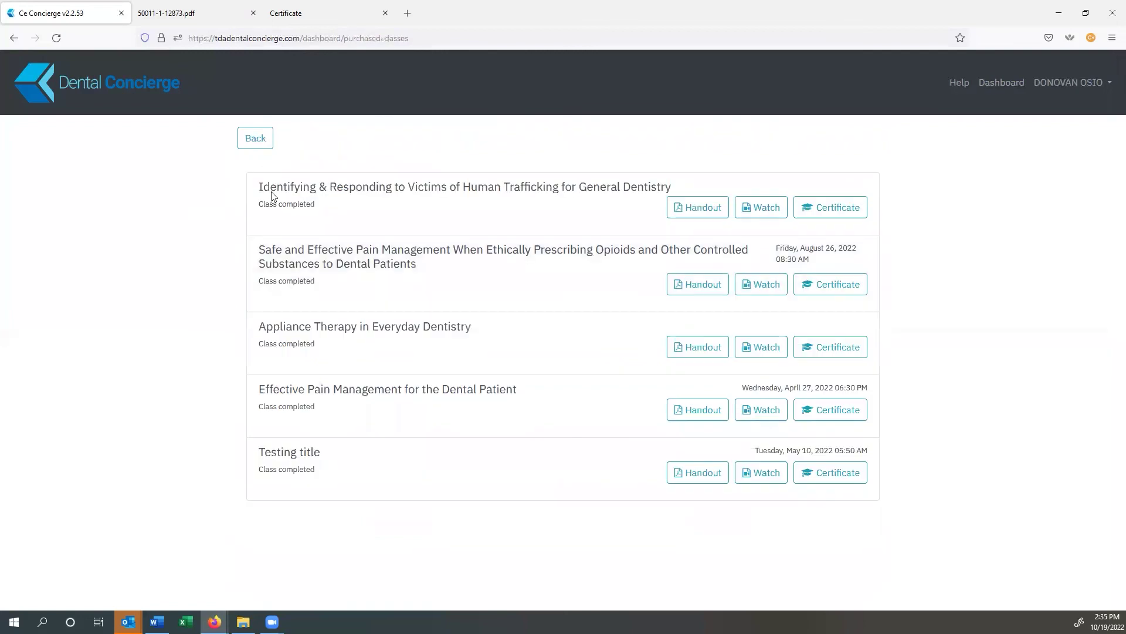
Go back from My Classes and browse the Search Classes catalogue.
click(255, 140)
click(499, 141)
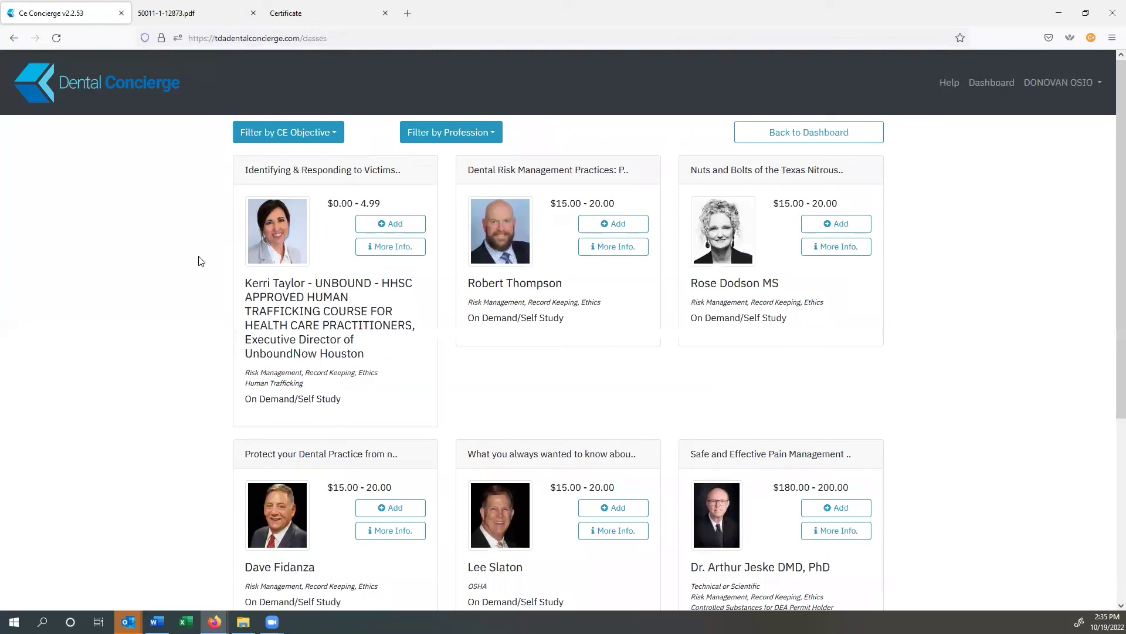
scroll(194, 282, down, 3)
scroll(181, 301, down, 2)
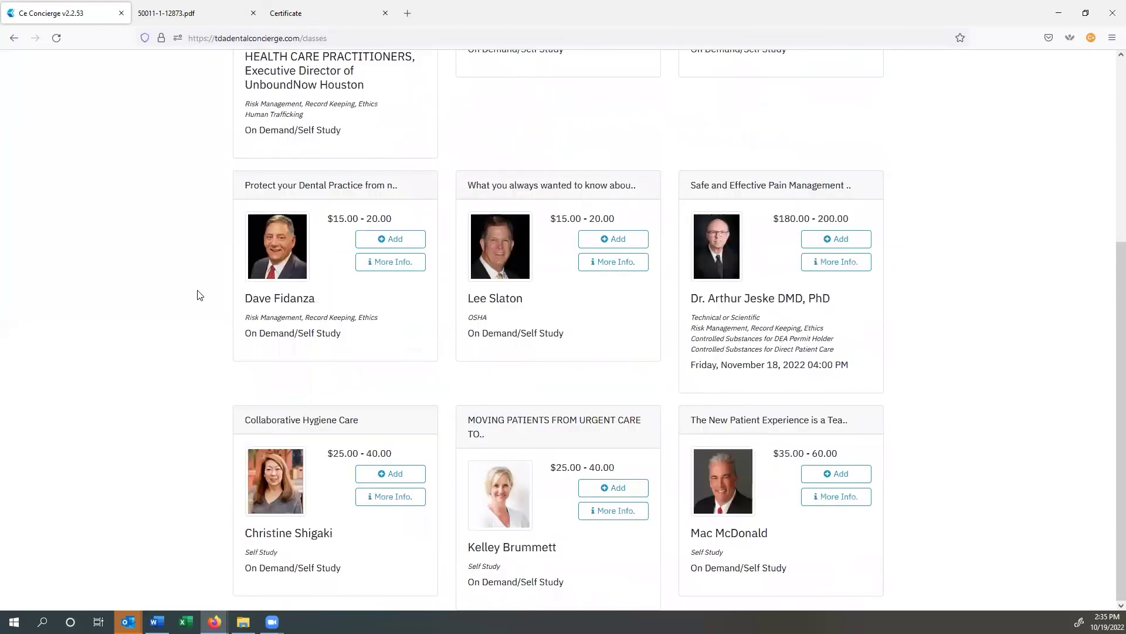
scroll(196, 296, up, 5)
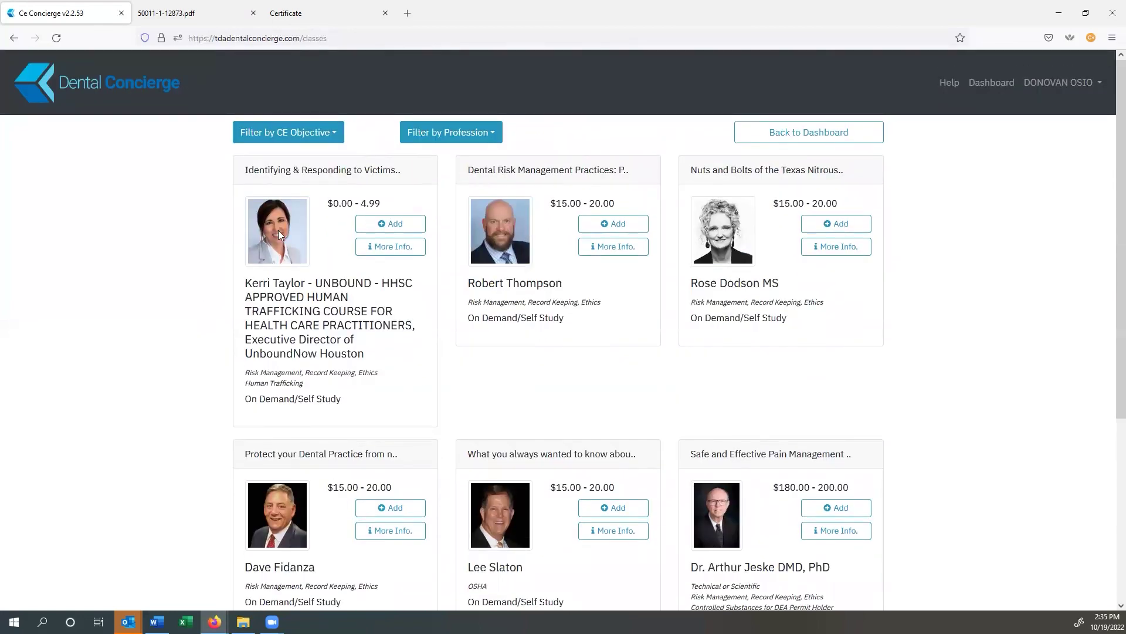
click(390, 224)
Close the PDF and Certificate tabs and return to the objectives dashboard.
click(250, 15)
click(249, 15)
click(992, 82)
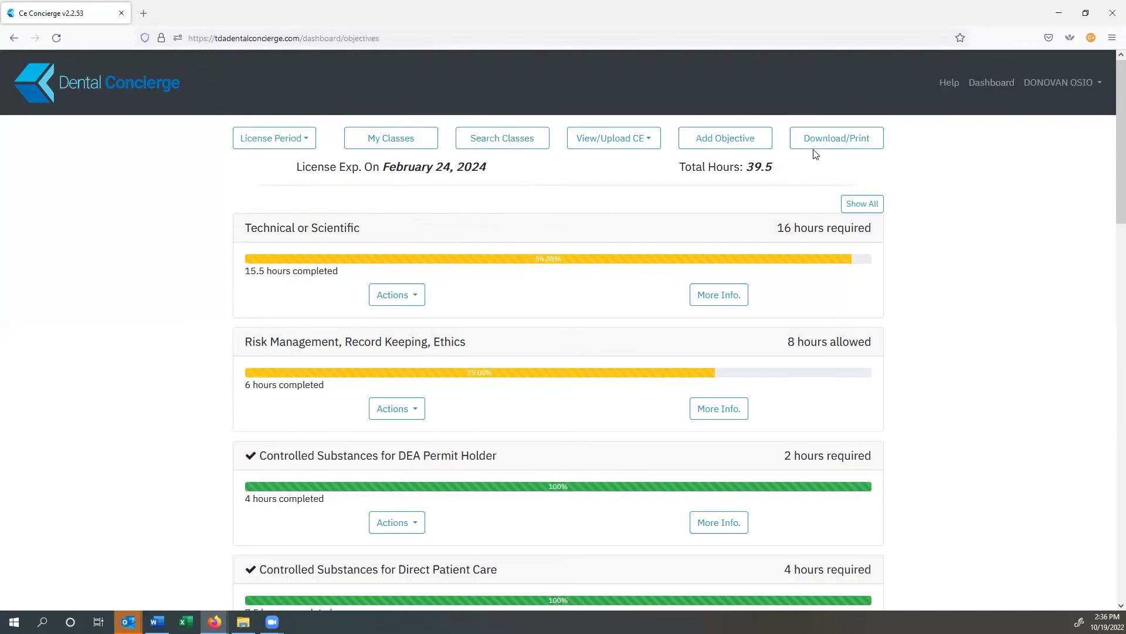
click(824, 140)
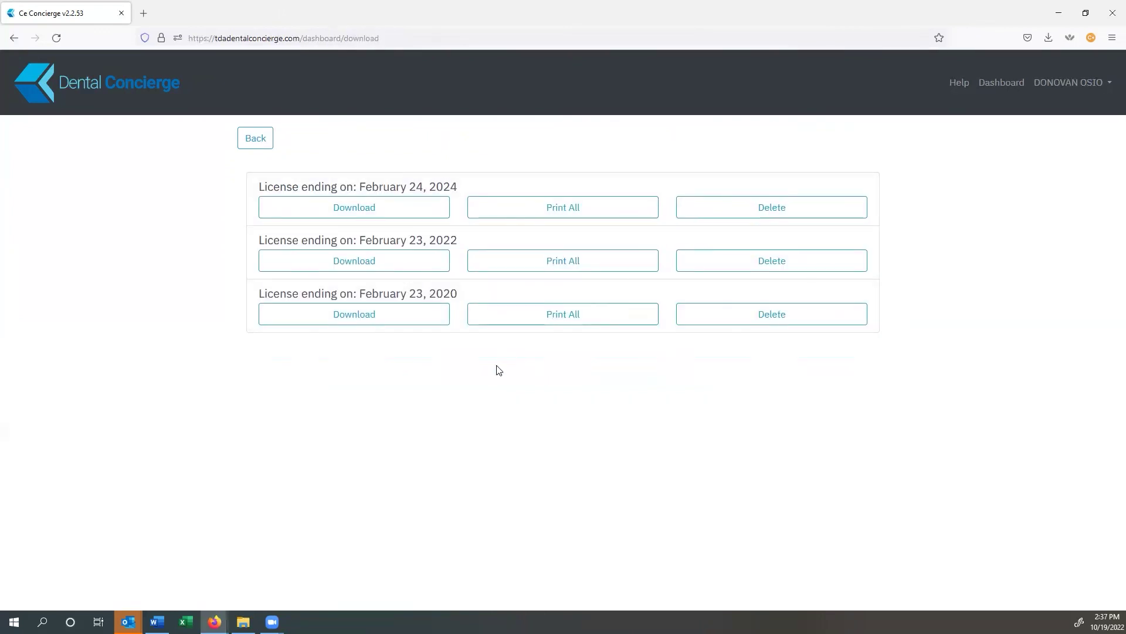
click(252, 138)
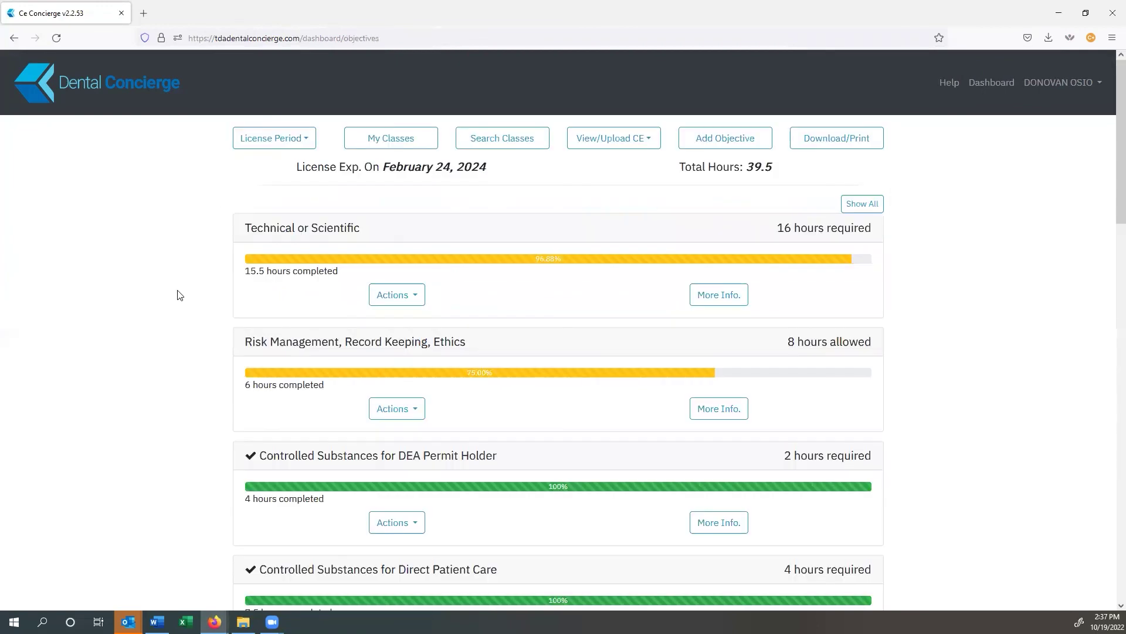
scroll(179, 295, down, 1)
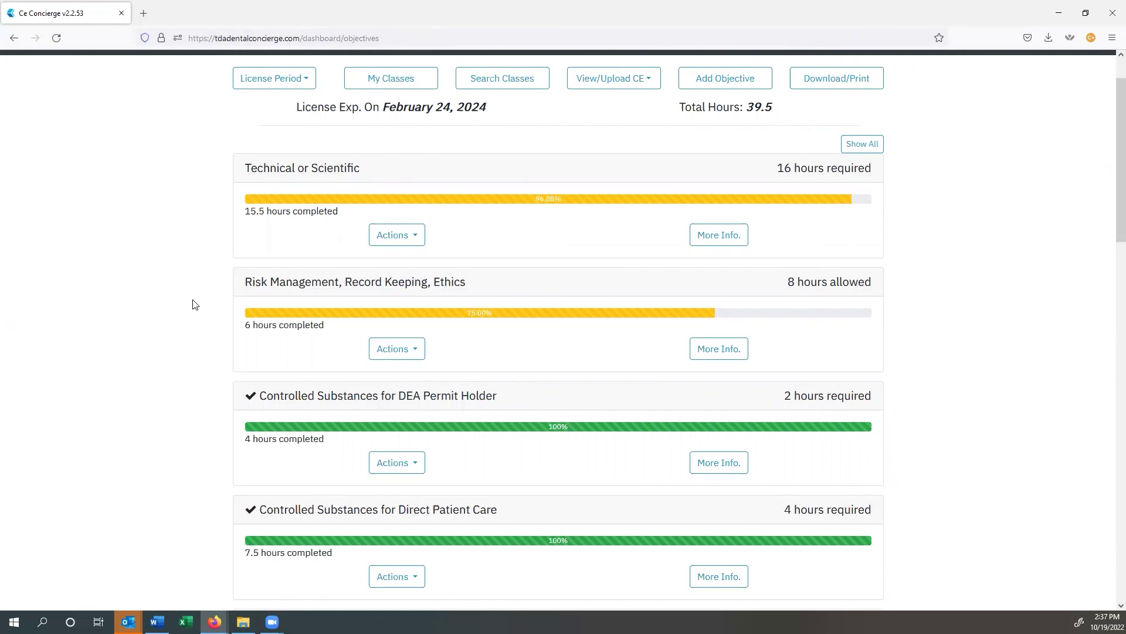
scroll(208, 273, up, 2)
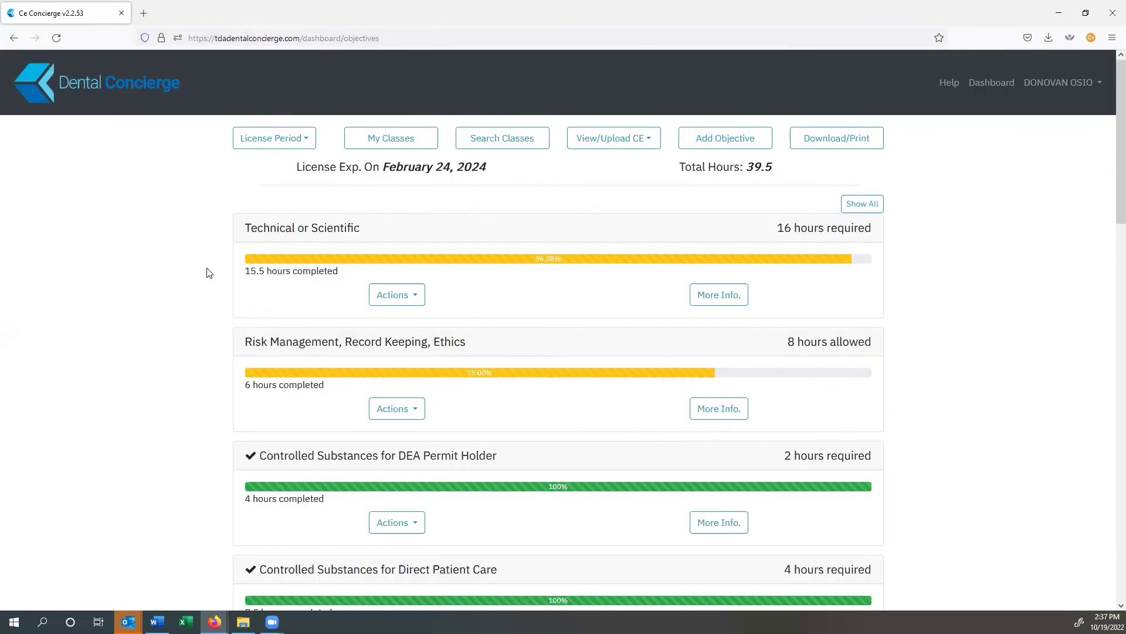